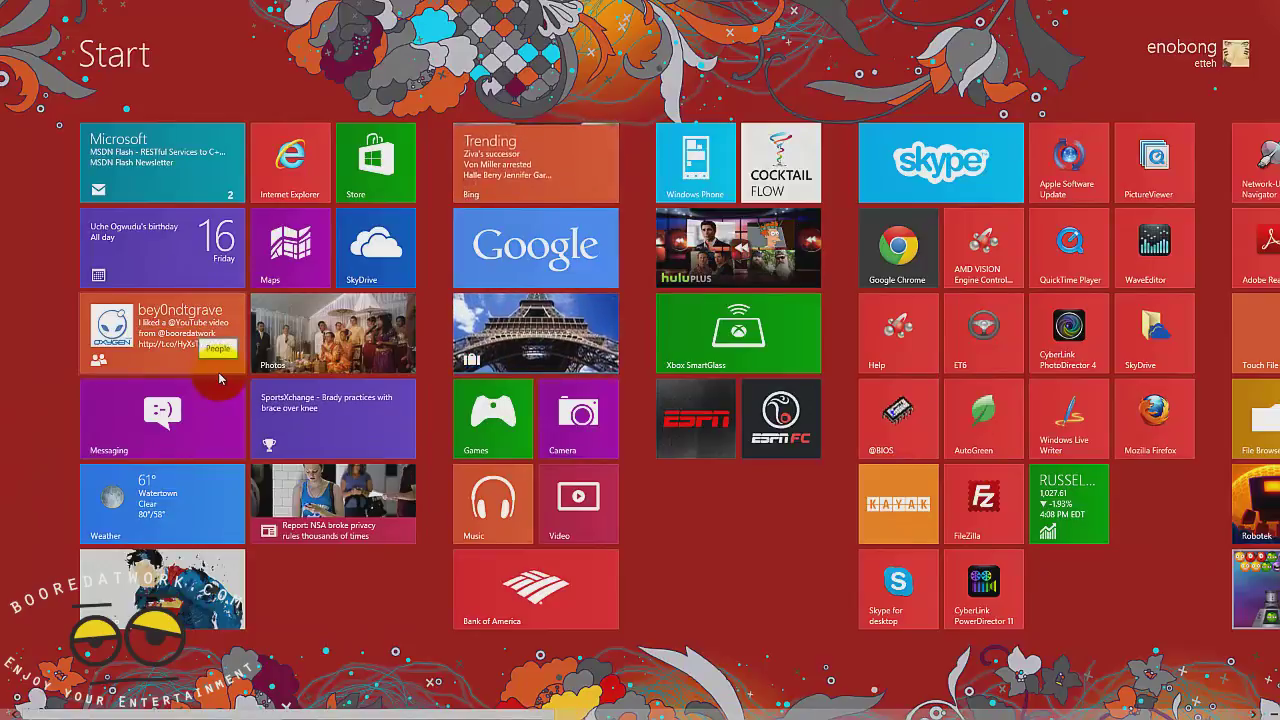
Shrink the Photos tile on the Start screen to small size.
scroll(437, 364, down, 10)
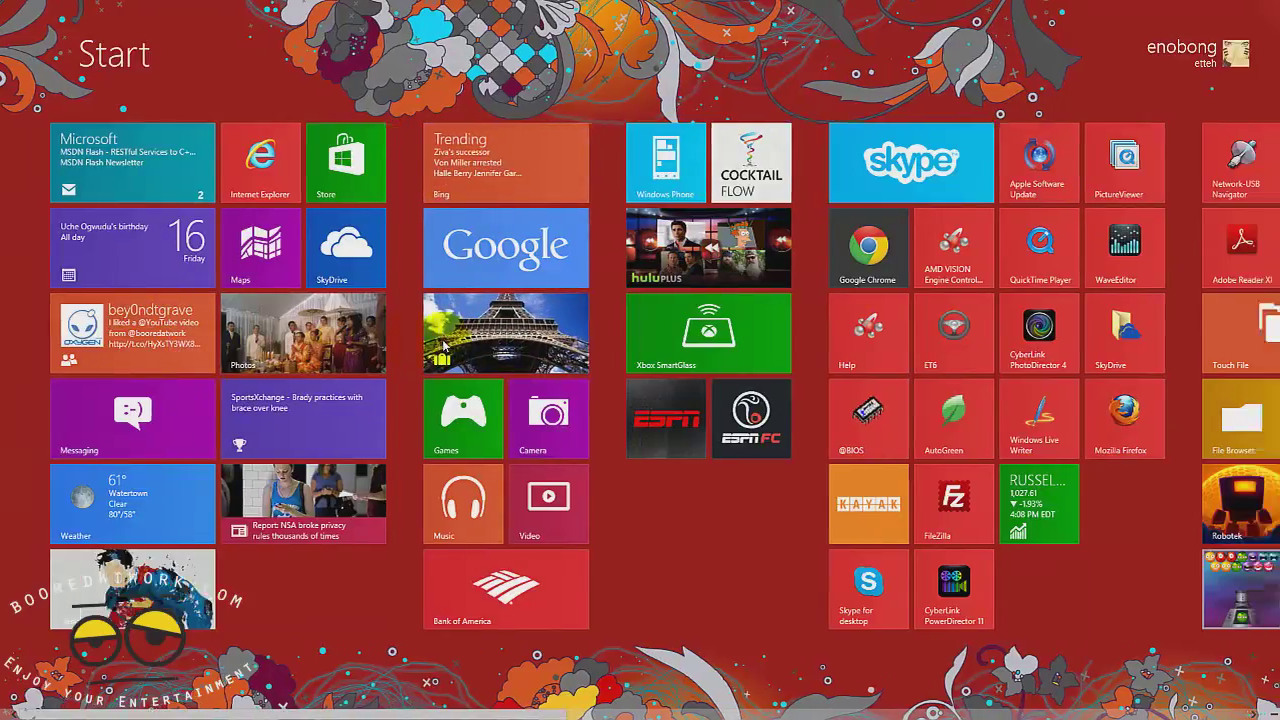
scroll(437, 364, up, 12)
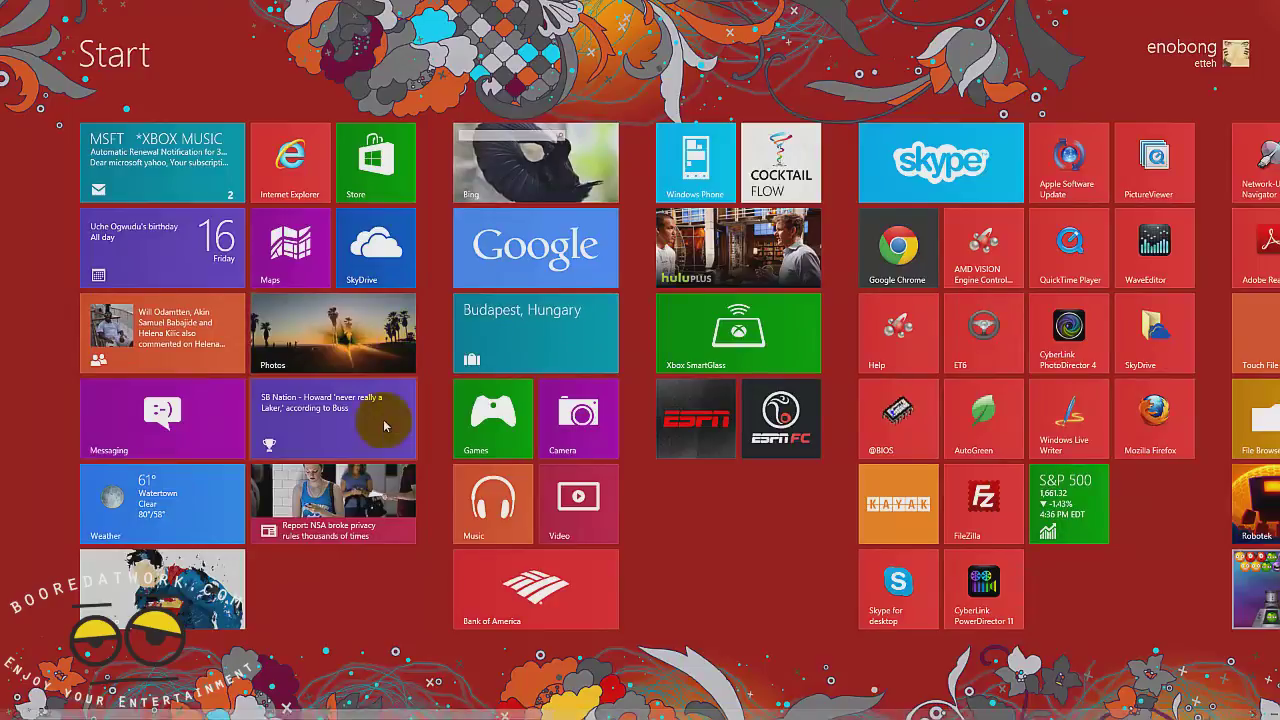
right_click(374, 344)
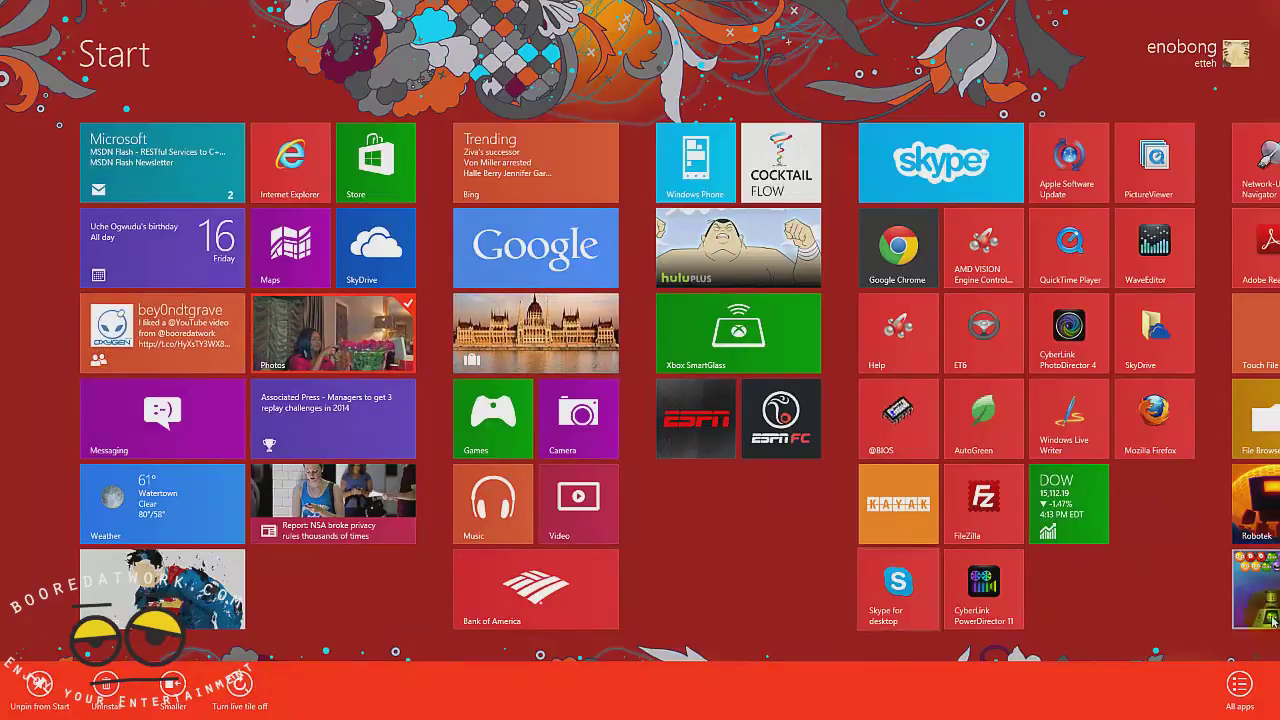
scroll(1273, 622, down, 2)
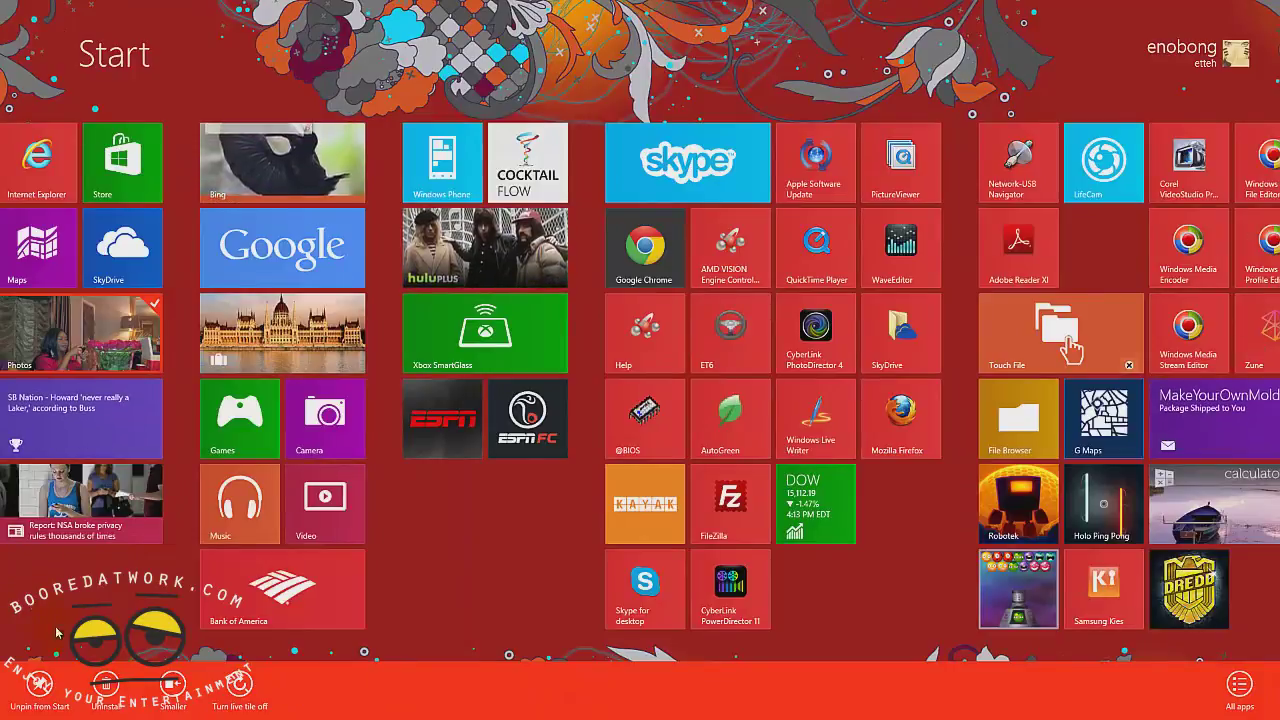
scroll(57, 632, up, 2)
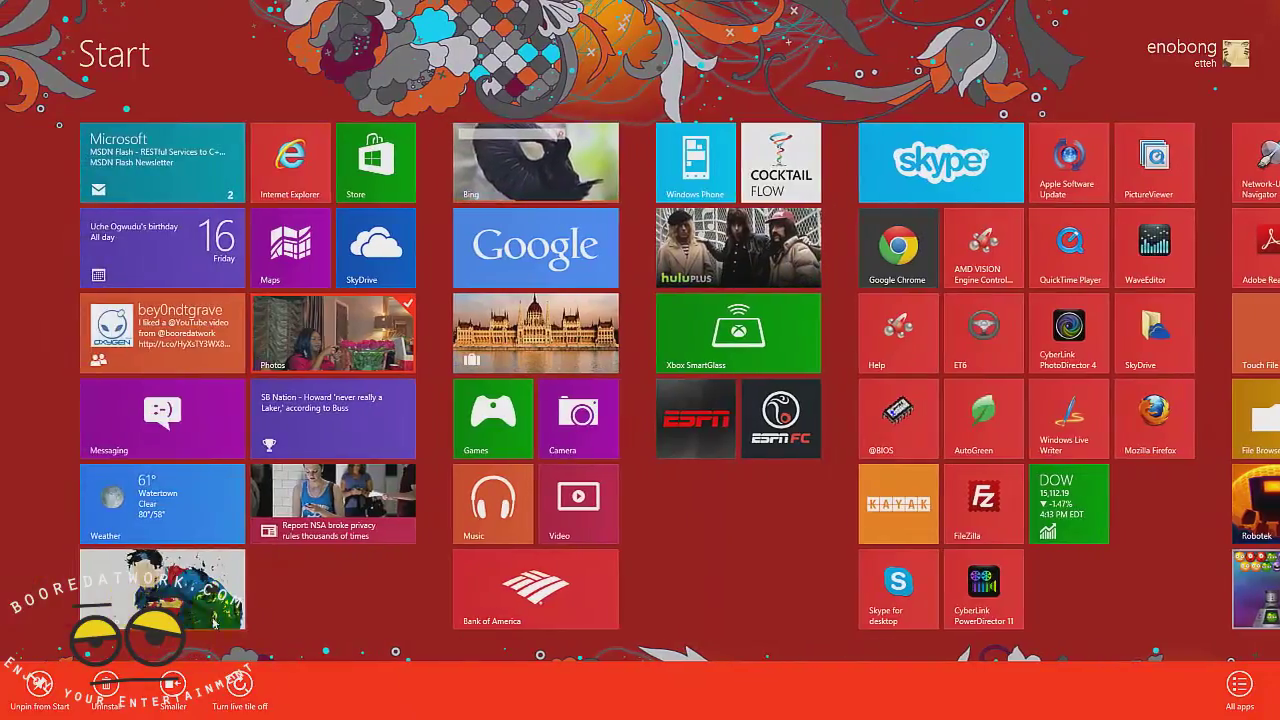
click(174, 688)
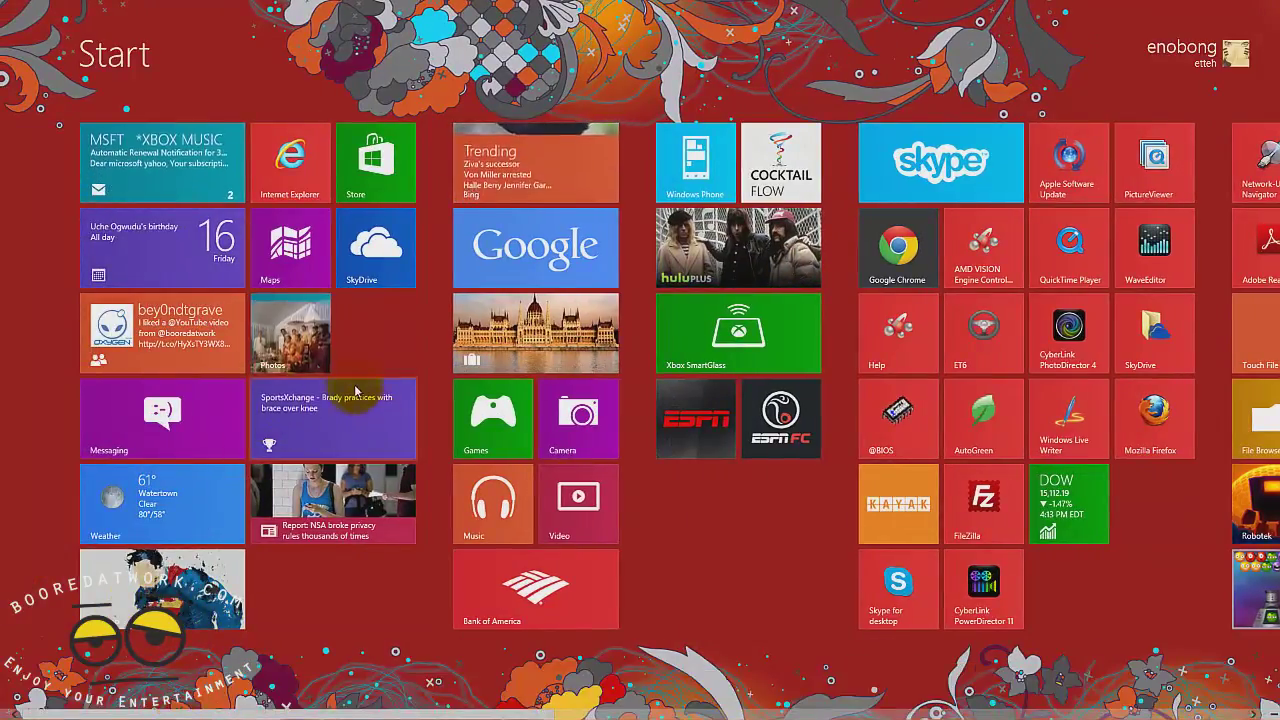
Make the Photos tile wide again and drag the NSA privacy news tile to the right.
right_click(313, 347)
click(174, 688)
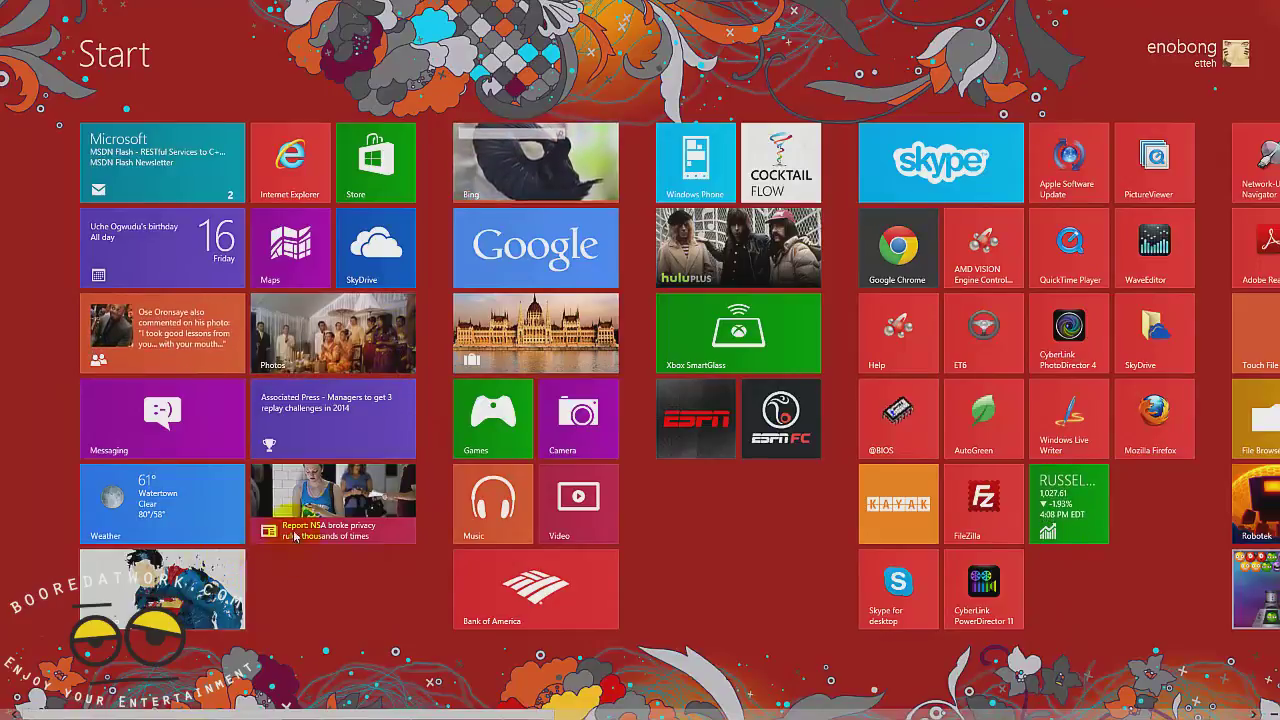
drag(295, 537, 340, 540)
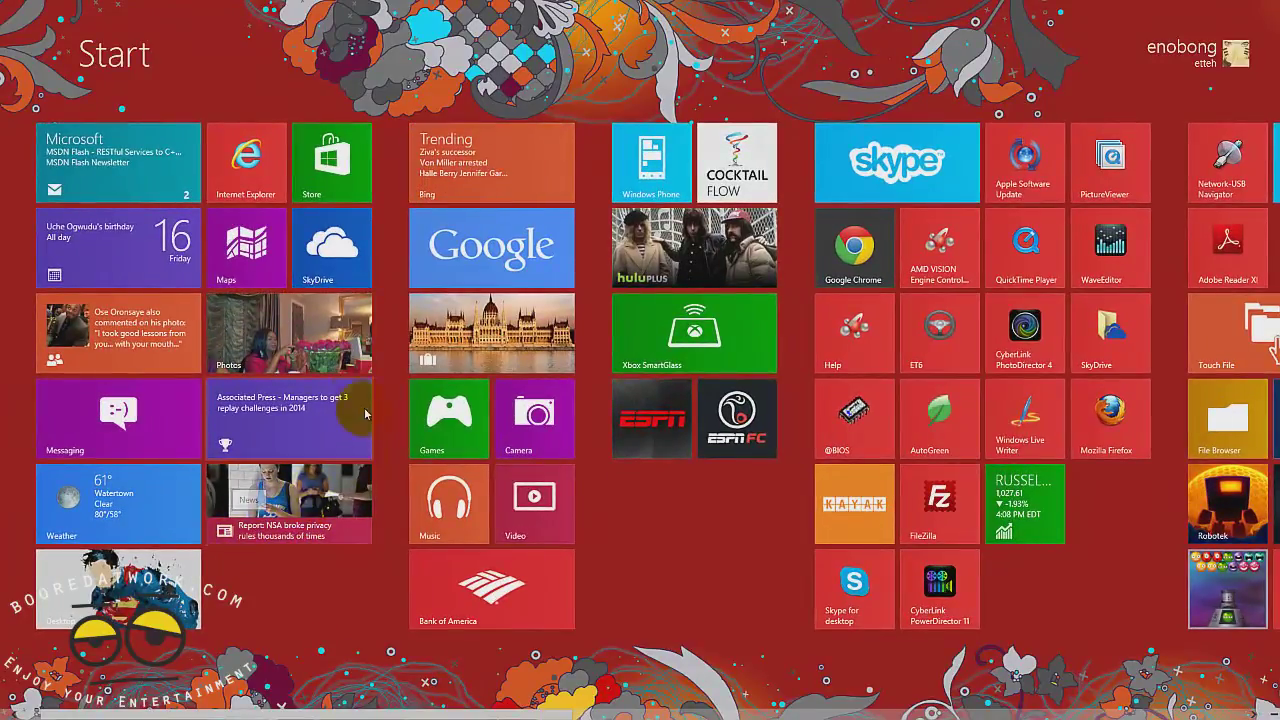
Check the account menu, then open All apps from the Windows Live Writer tile's app bar.
click(1210, 62)
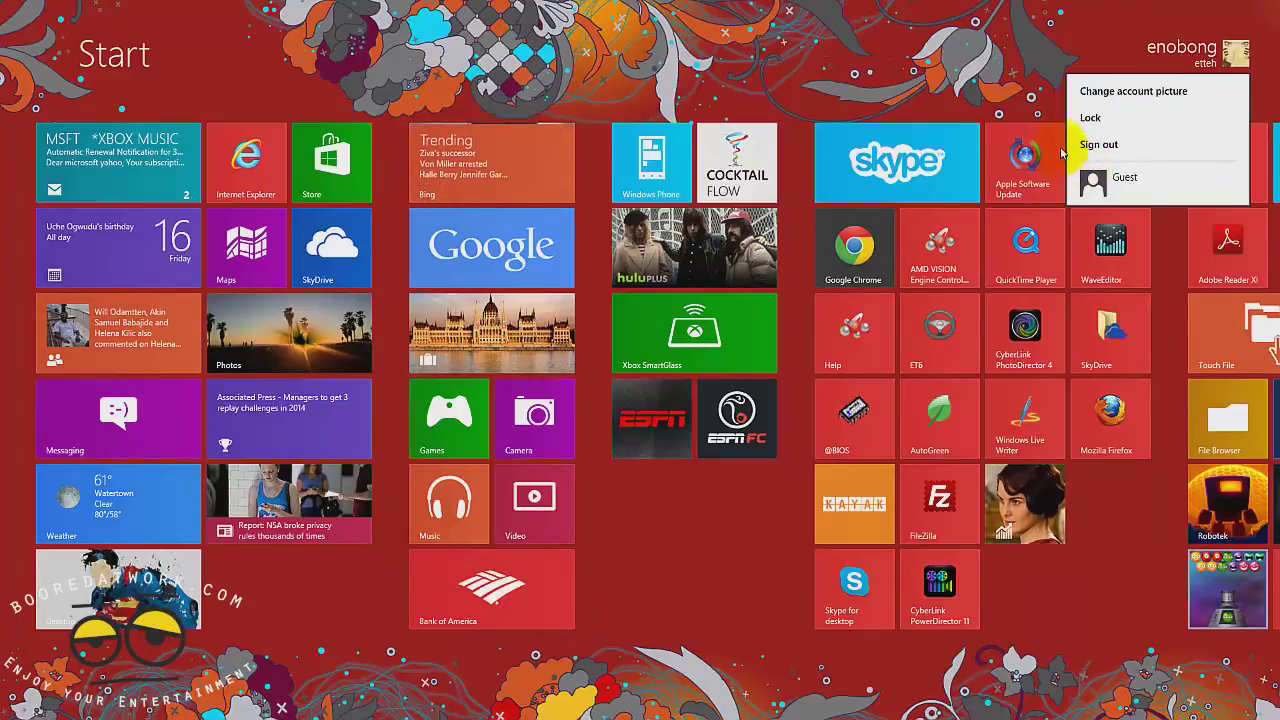
click(975, 70)
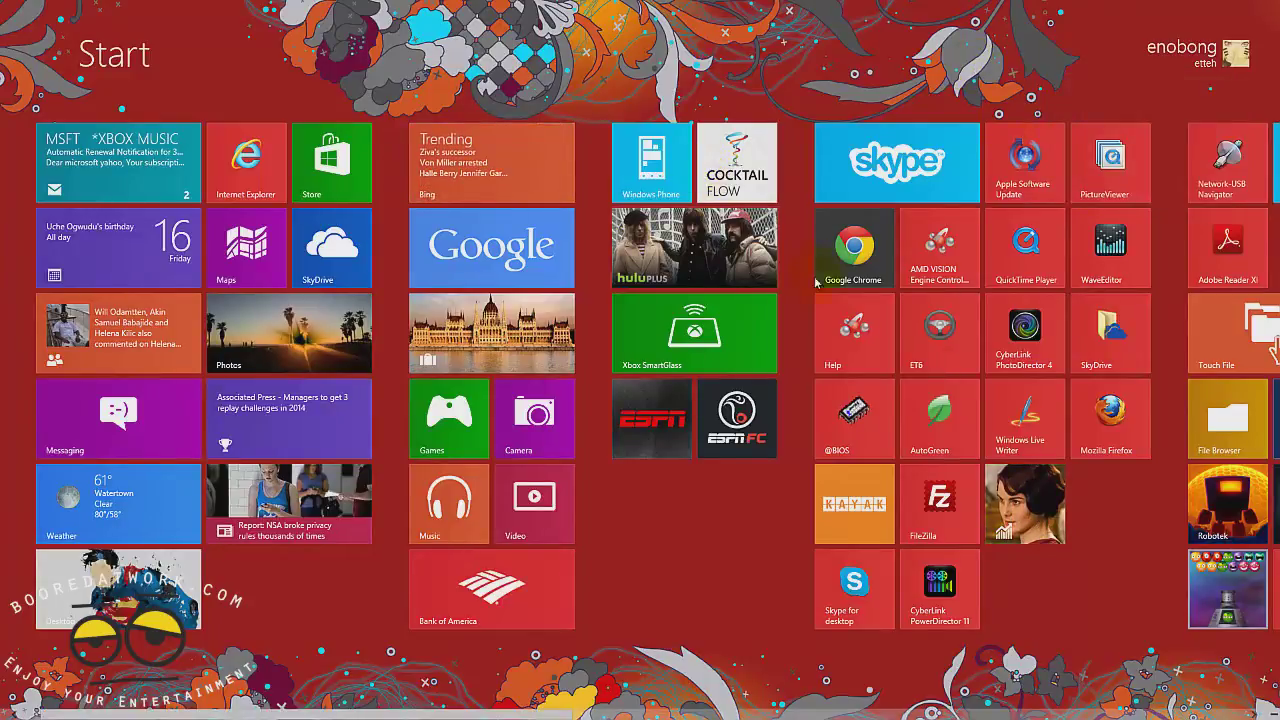
scroll(795, 352, down, 2)
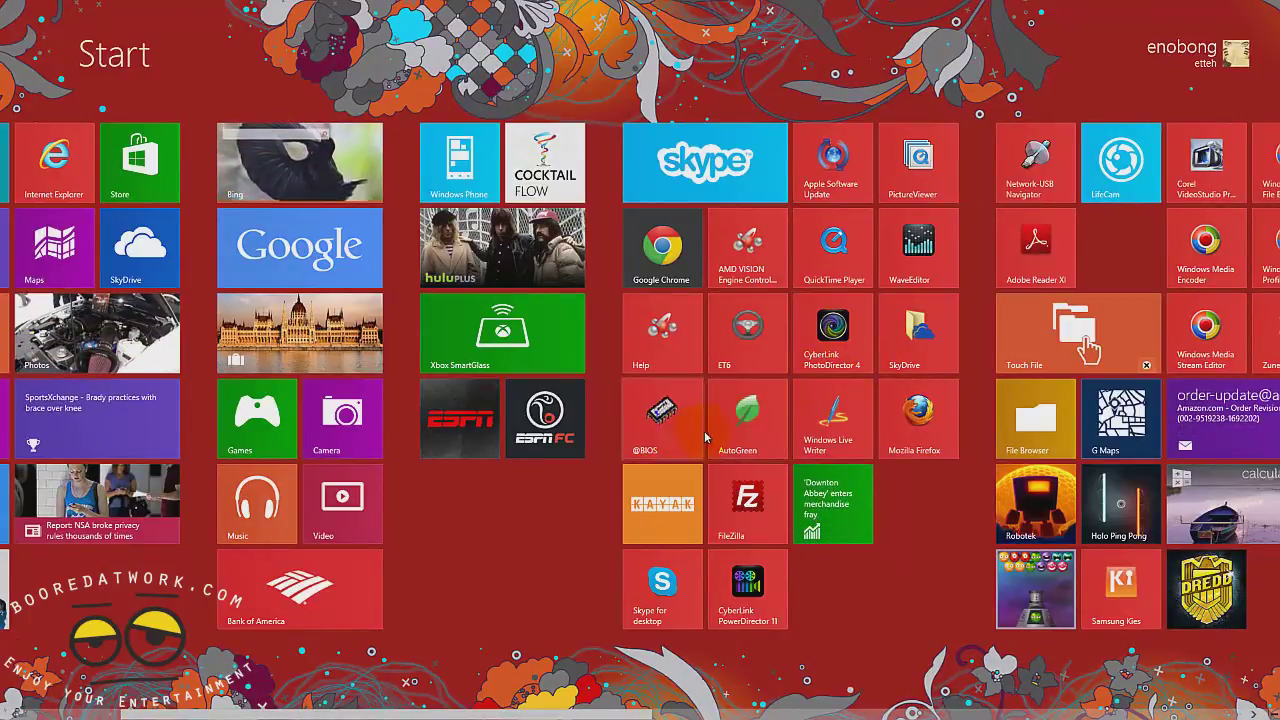
right_click(846, 430)
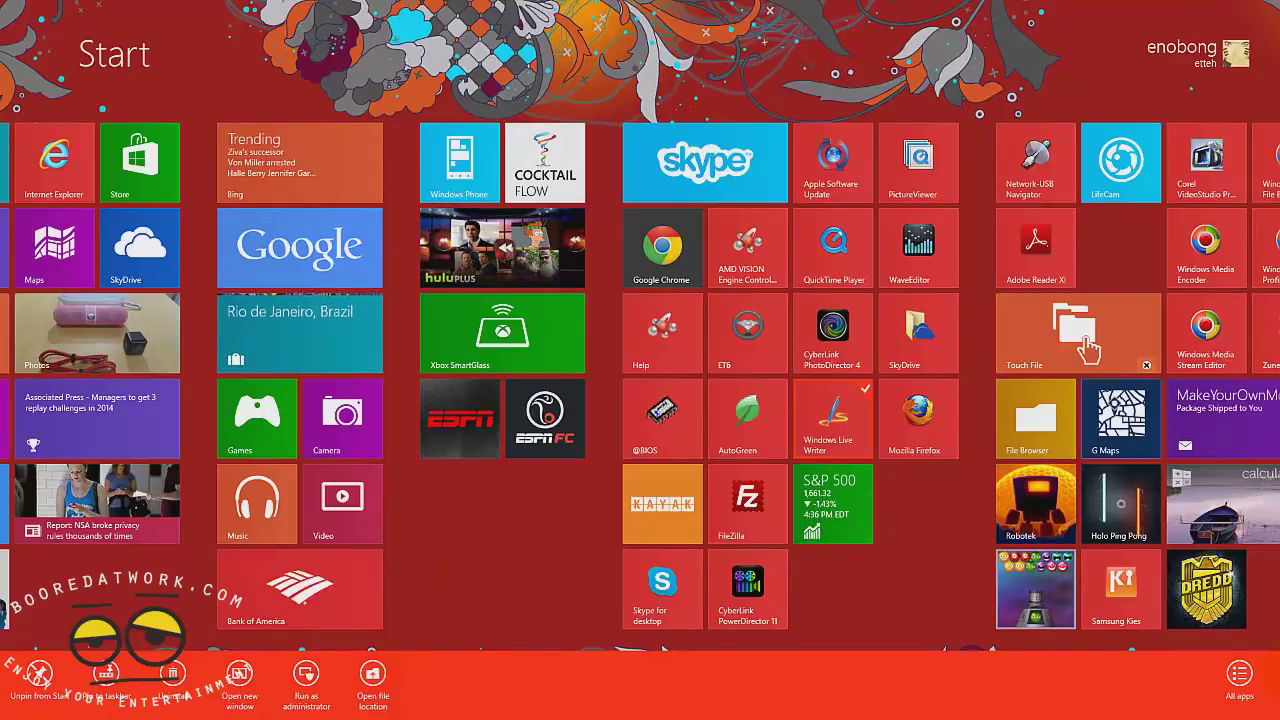
click(1239, 676)
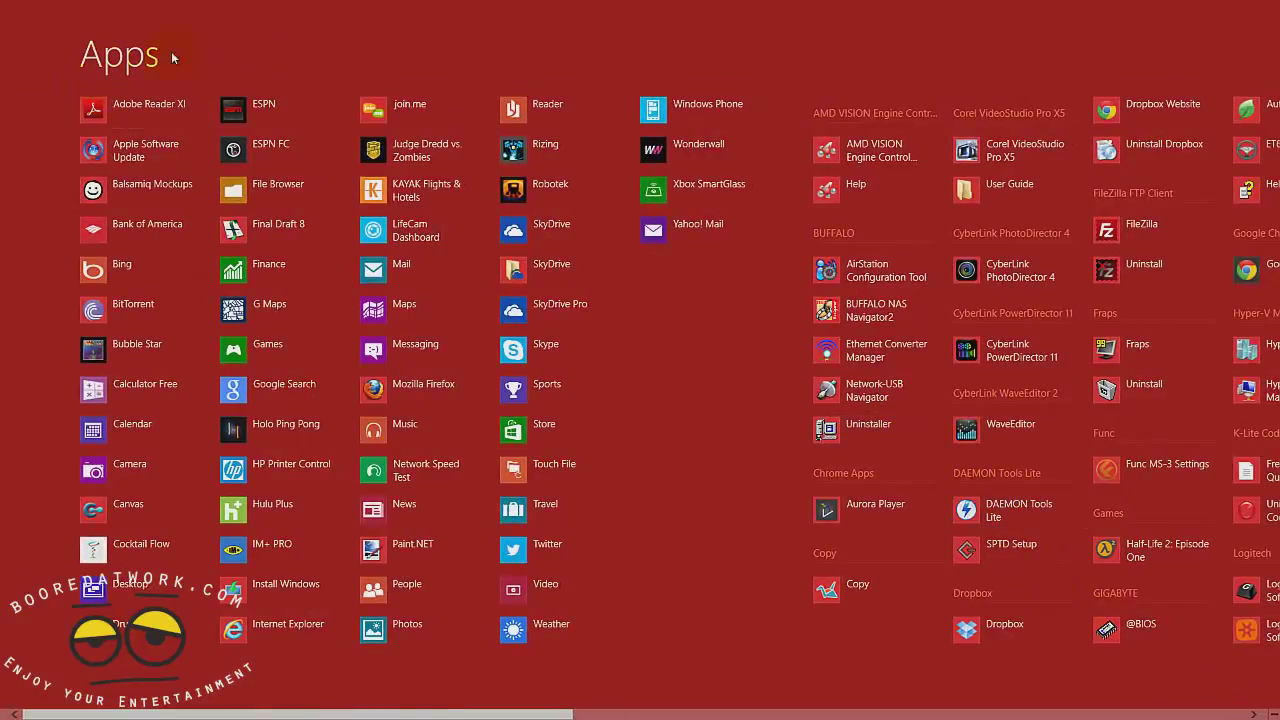
Scroll across the installed apps list and back, then bring up the charms bar.
scroll(578, 509, right, 5)
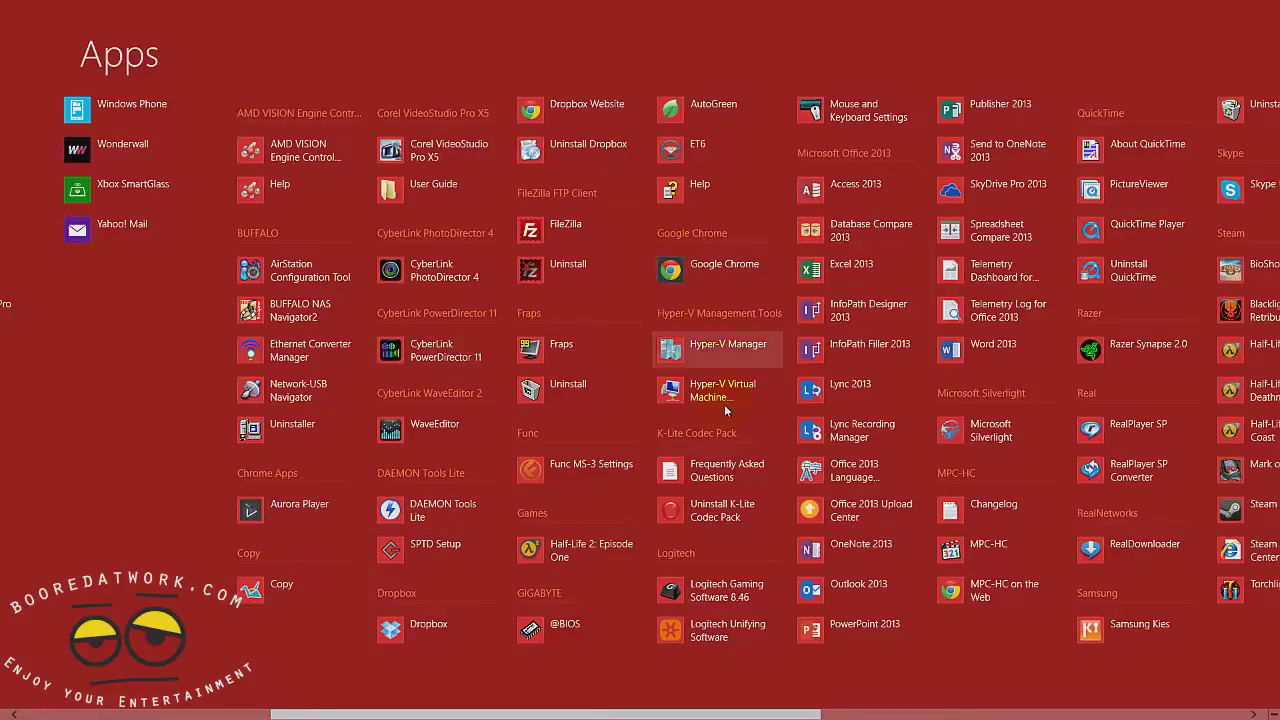
scroll(690, 390, down, 5)
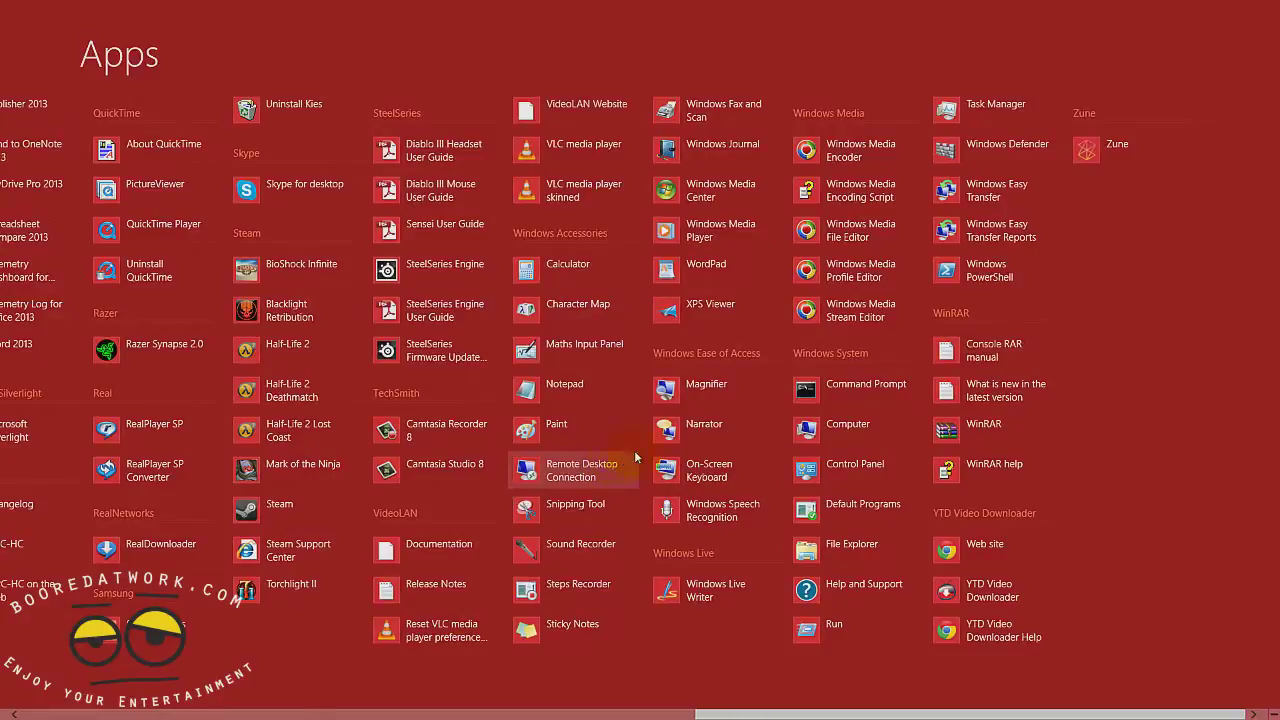
scroll(1140, 498, up, 5)
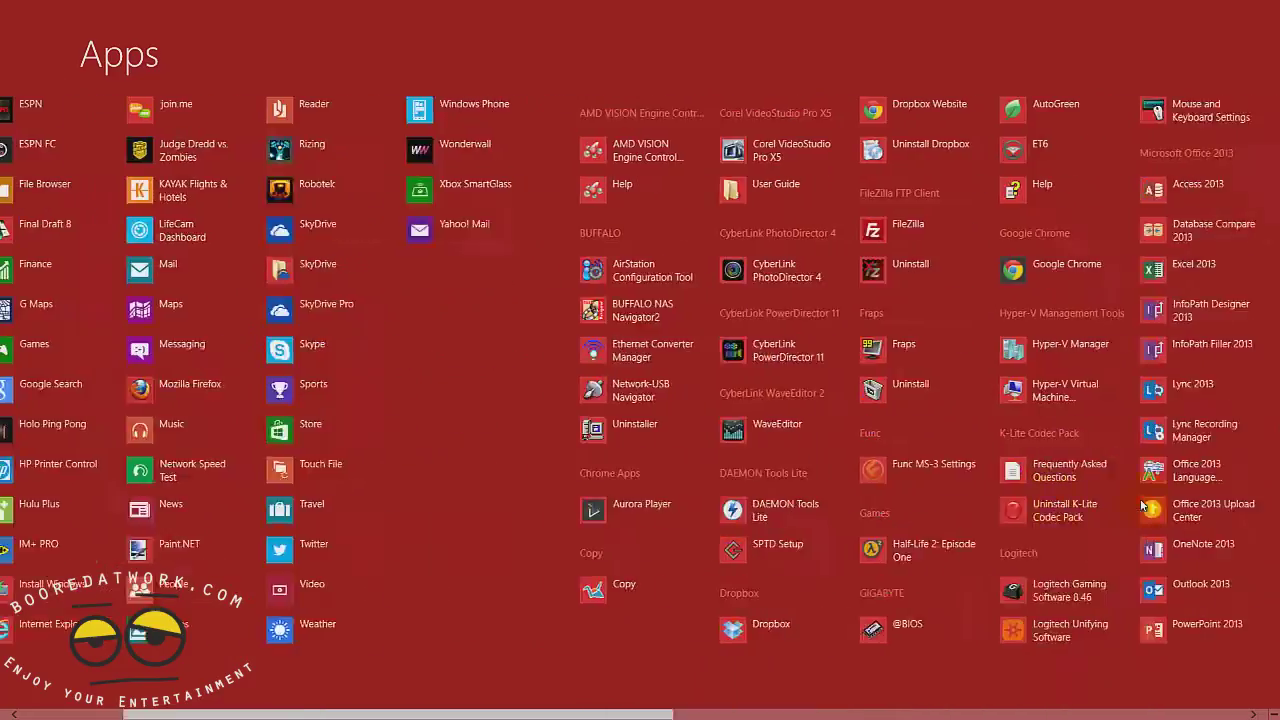
scroll(1142, 507, up, 2)
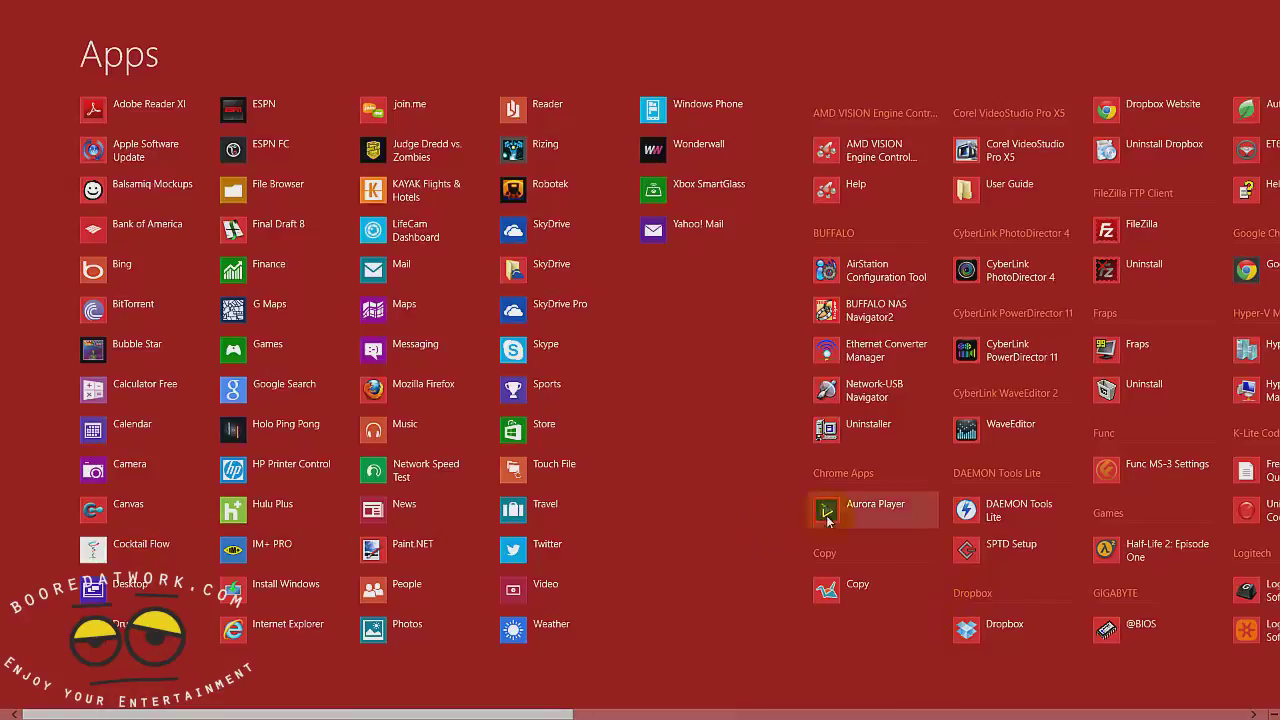
mouse_move(2, 717)
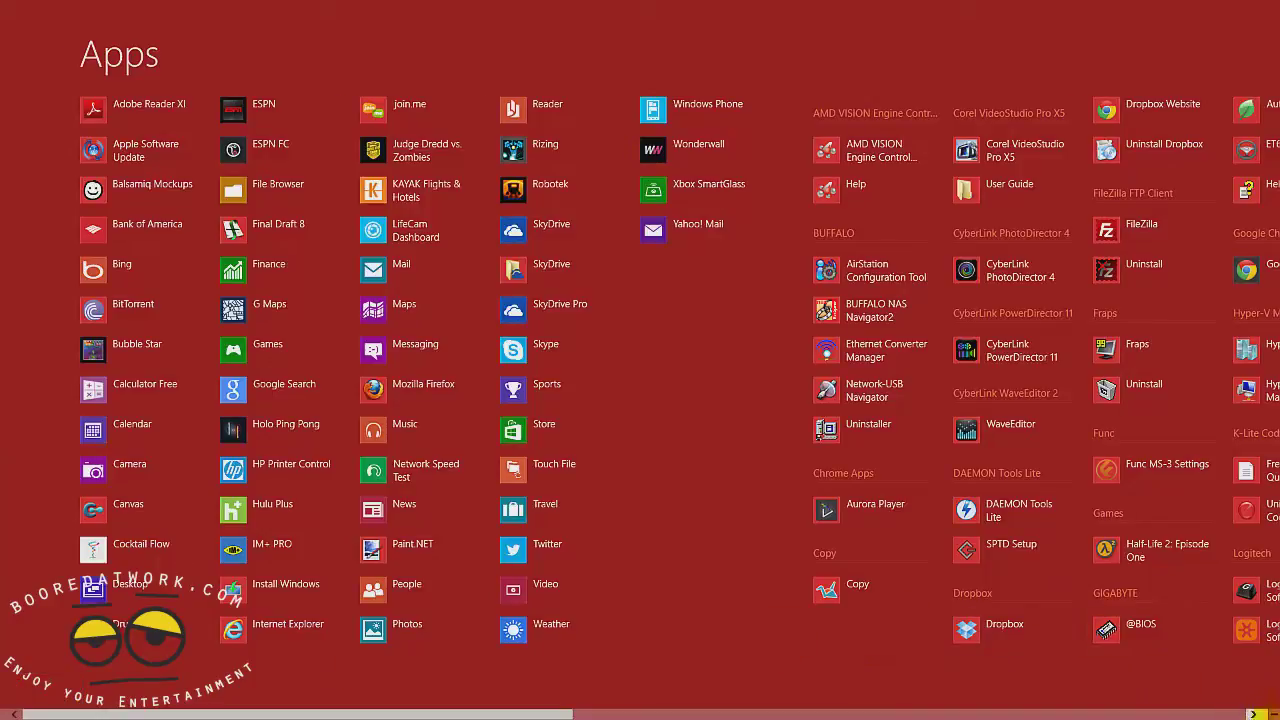
mouse_move(1279, 719)
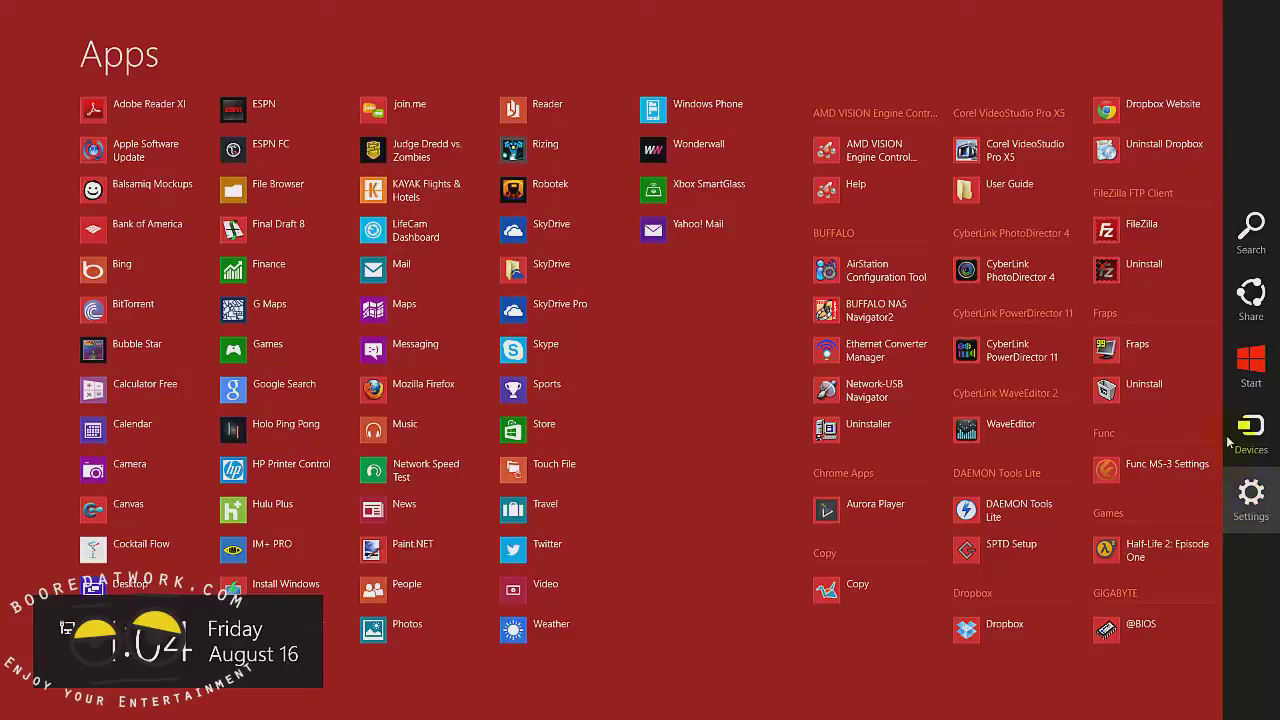
Return from the Apps list to the Start screen tiles using the Start charm.
click(1273, 372)
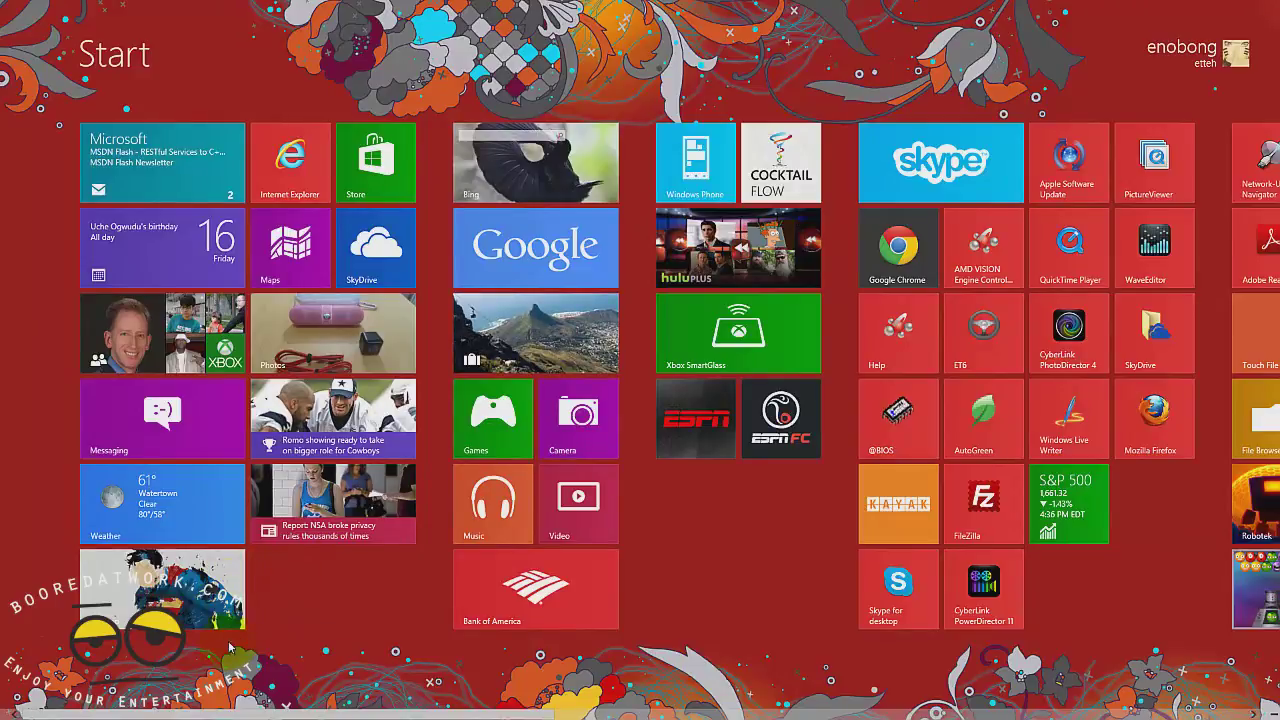
Switch to the desktop, minimize Camtasia Studio, and briefly show then hide PowerDirector.
click(237, 598)
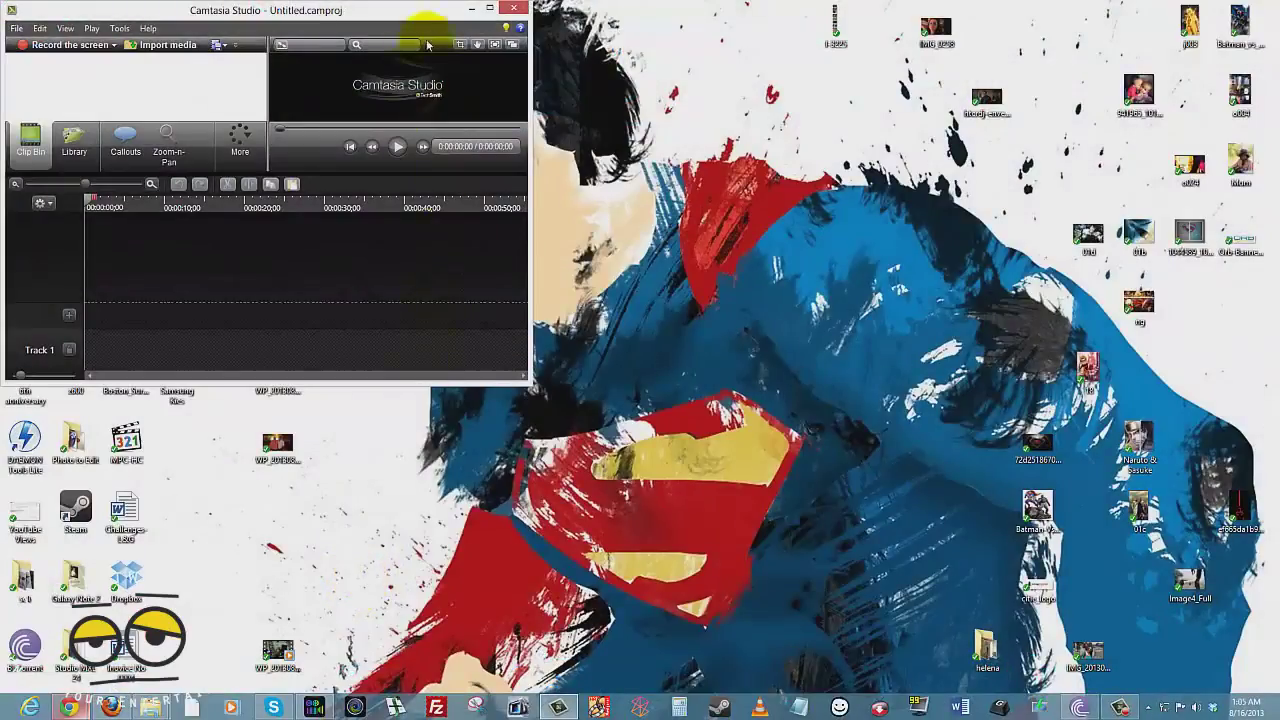
click(471, 9)
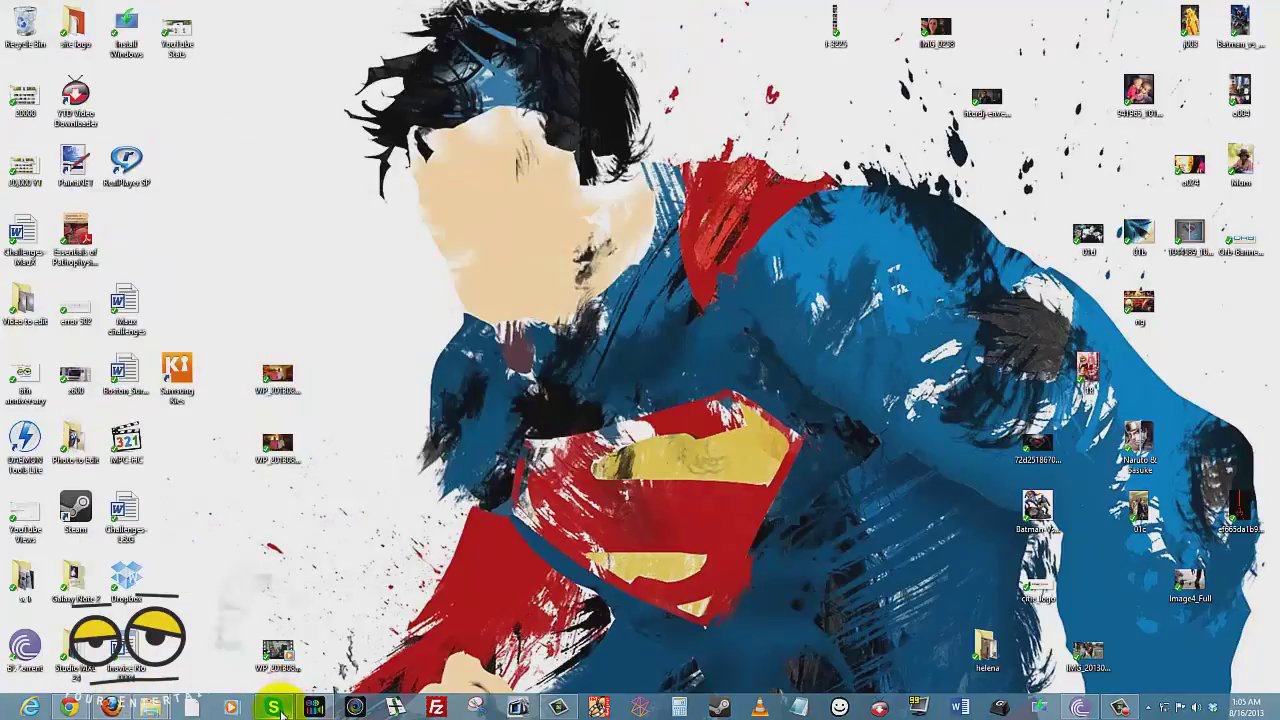
click(314, 708)
click(314, 708)
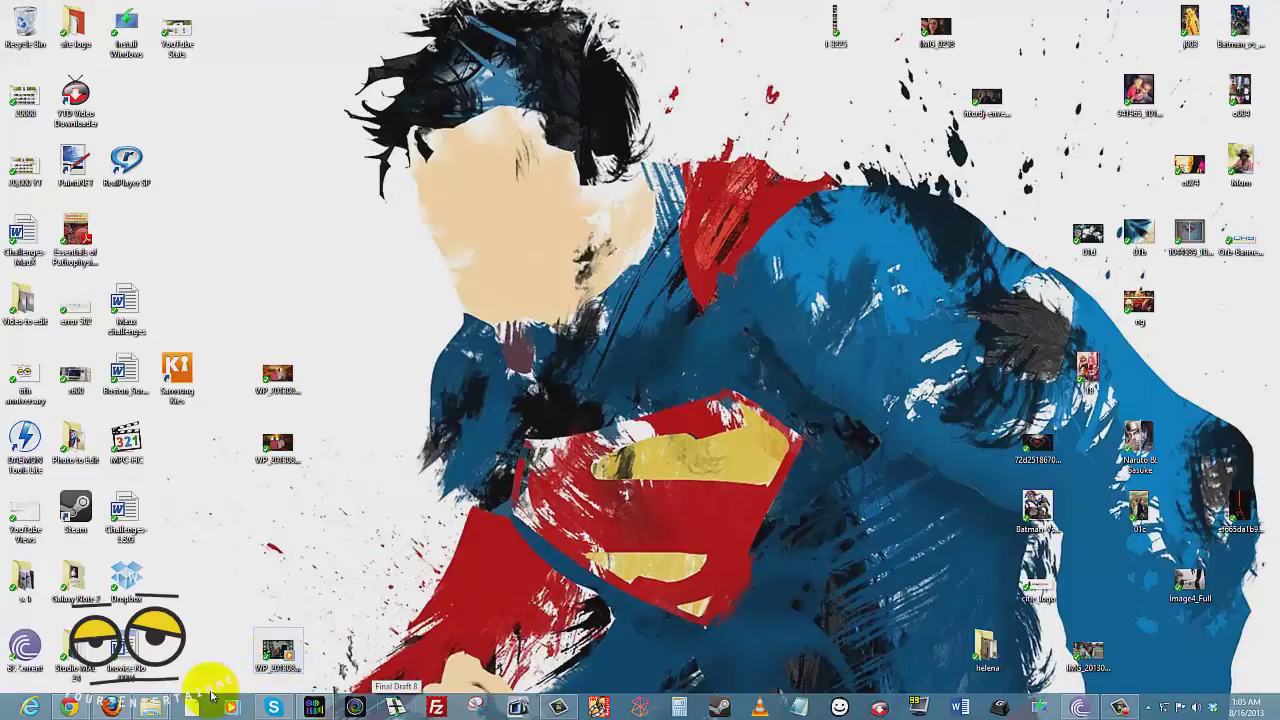
double_click(276, 660)
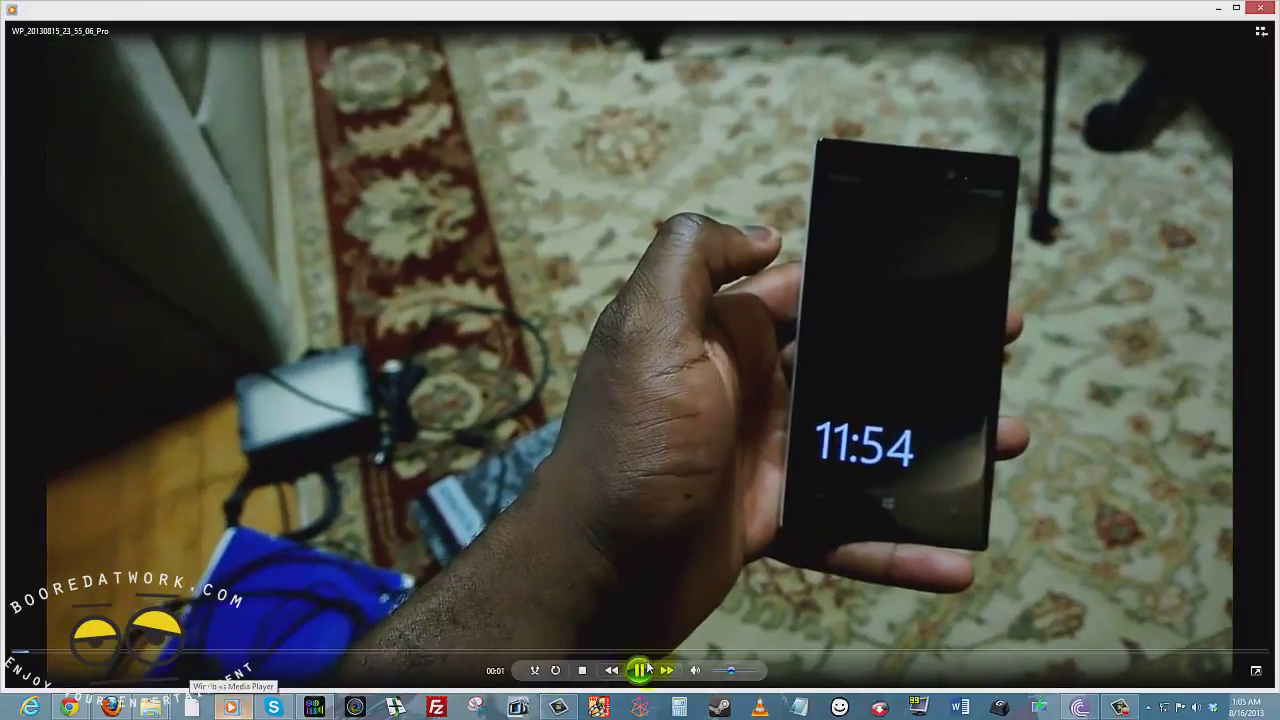
click(644, 649)
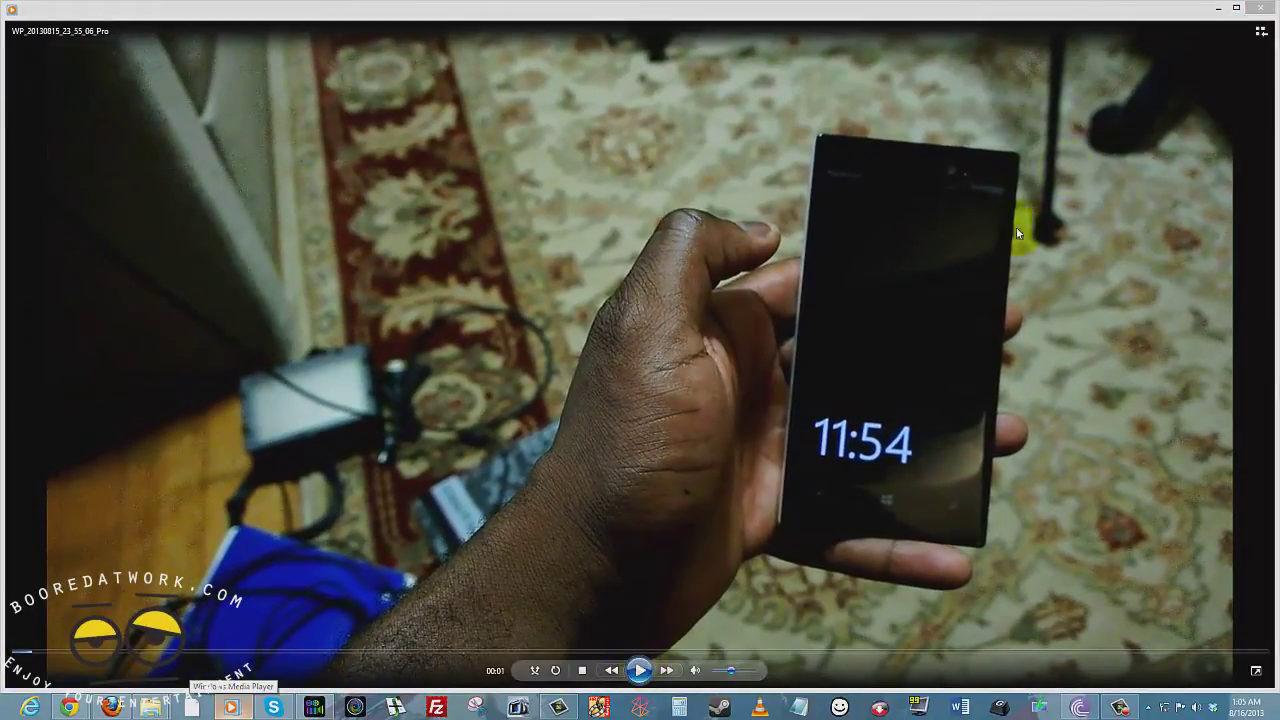
click(1262, 7)
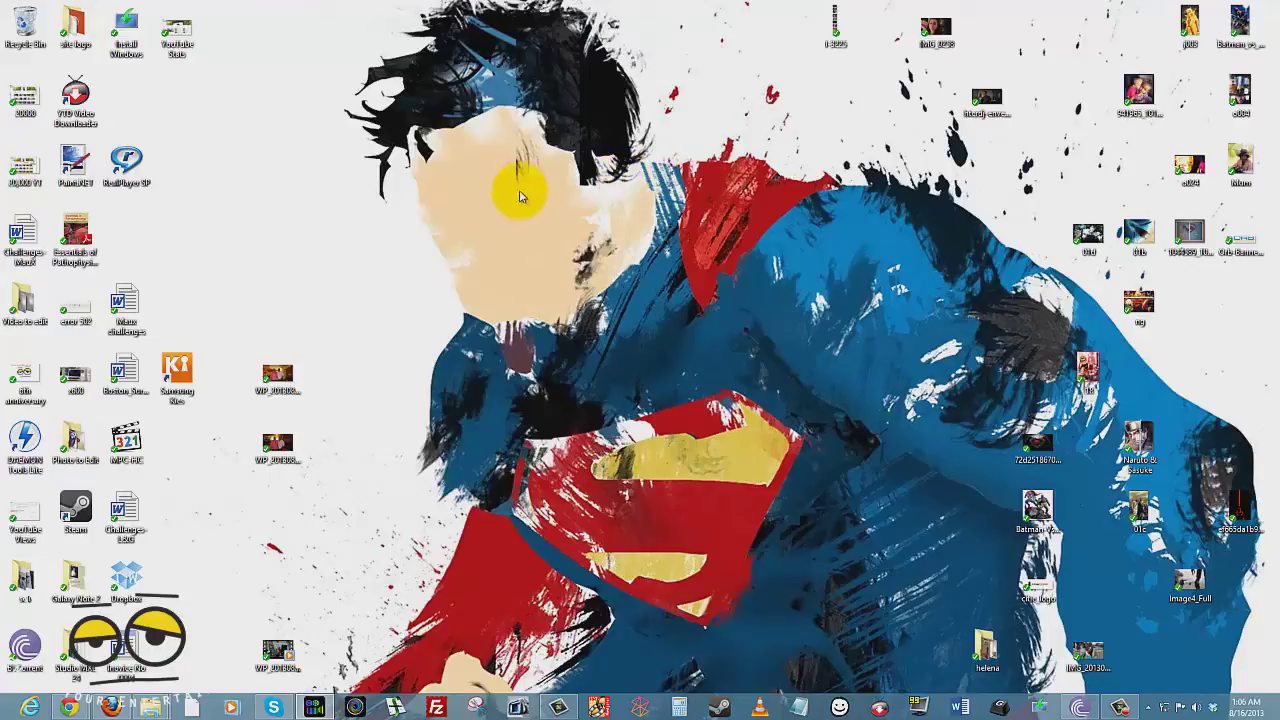
Check the desktop's right-click menu, then open and close Control Panel from the Settings charm.
right_click(441, 170)
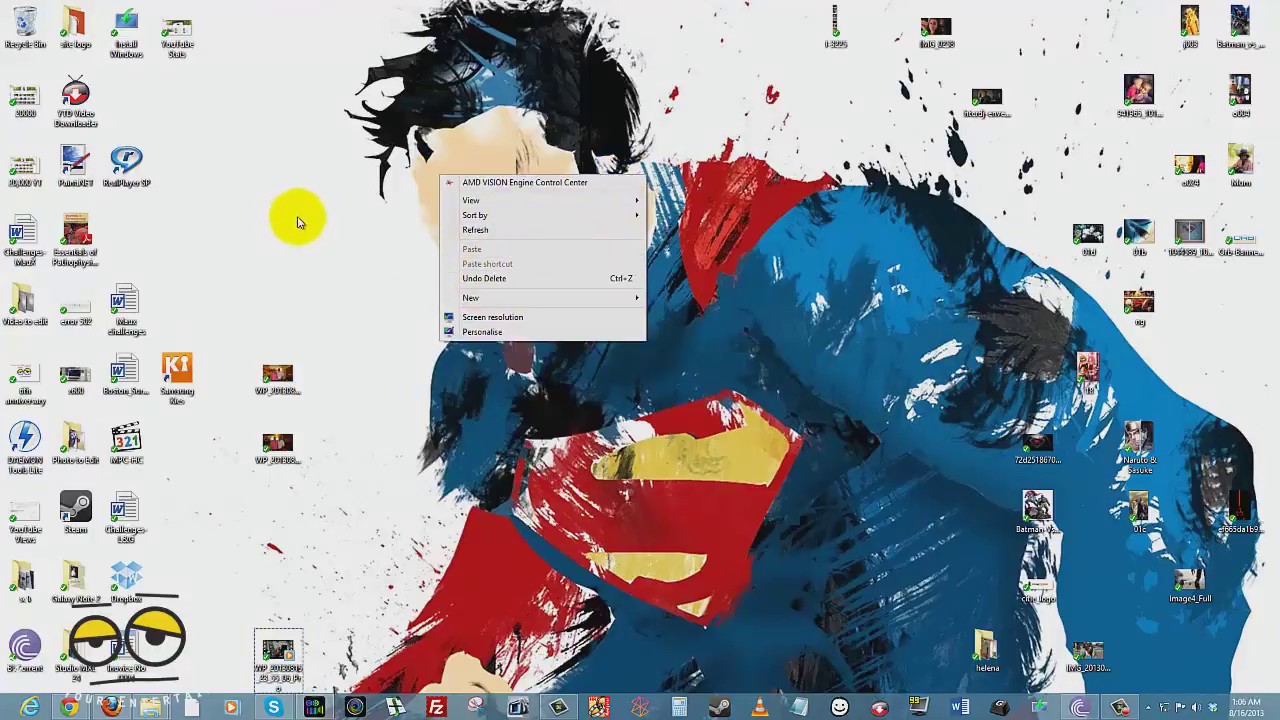
right_click(841, 171)
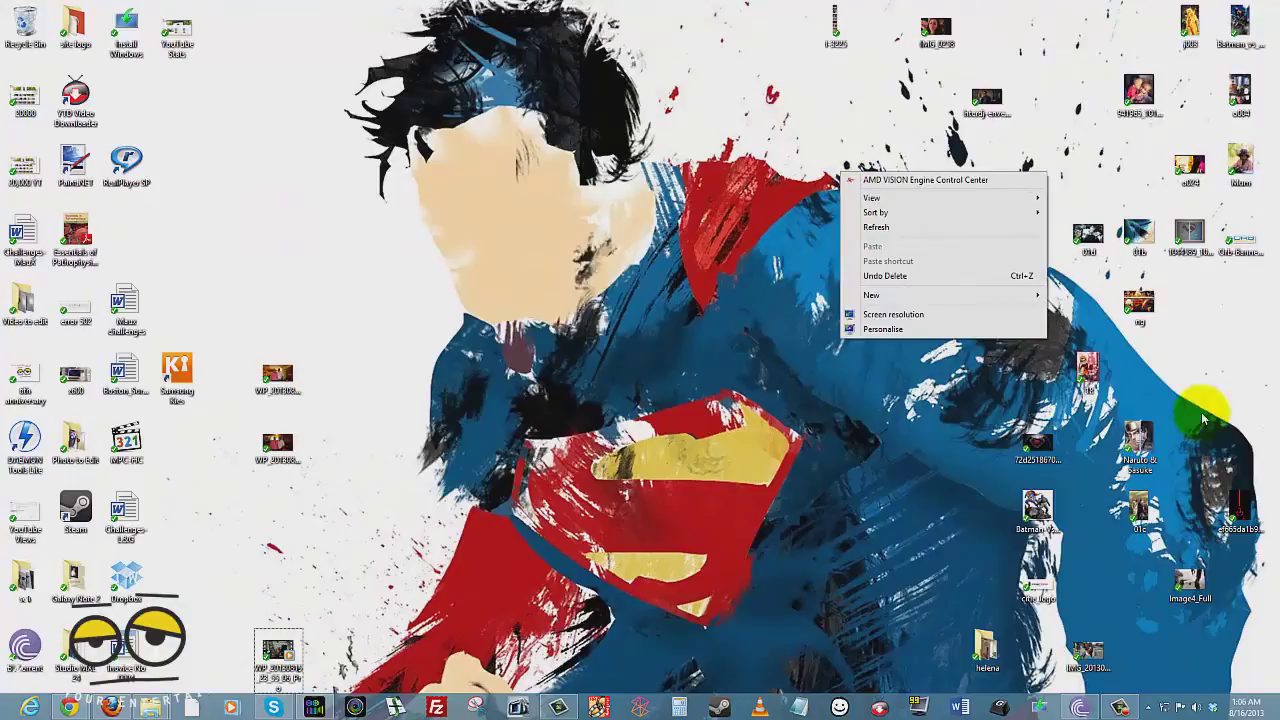
mouse_move(1278, 714)
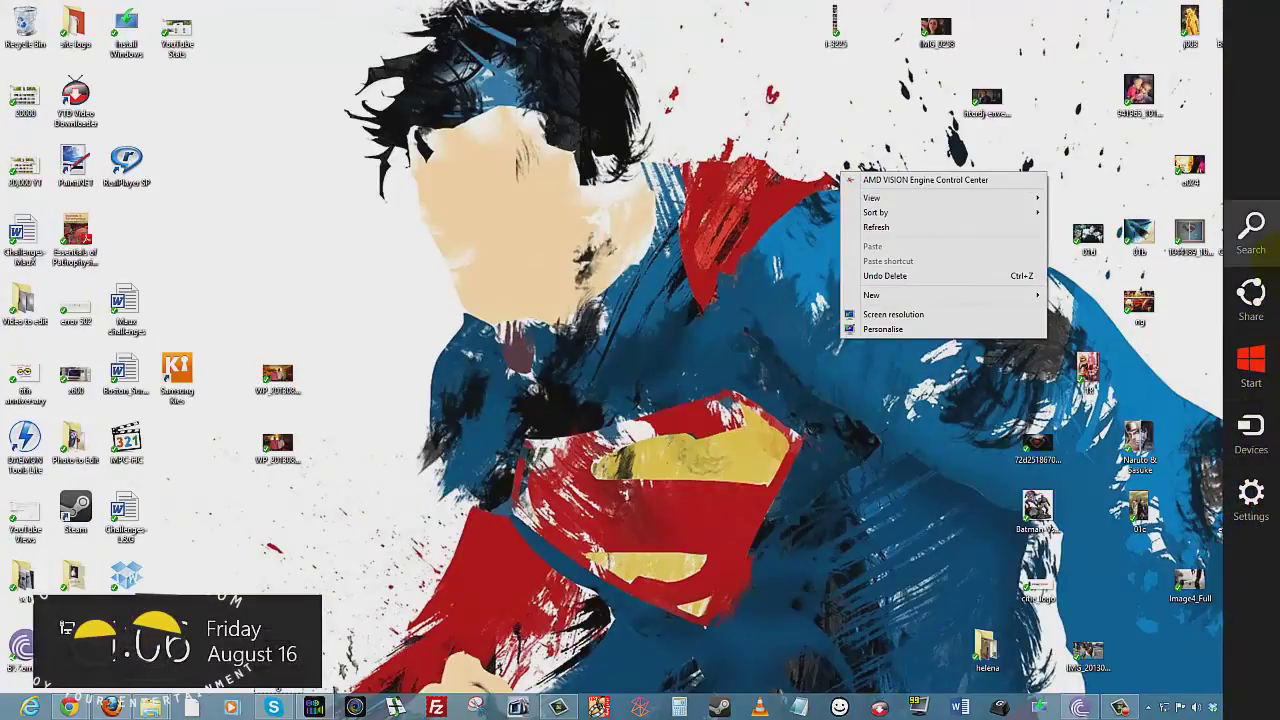
click(1252, 495)
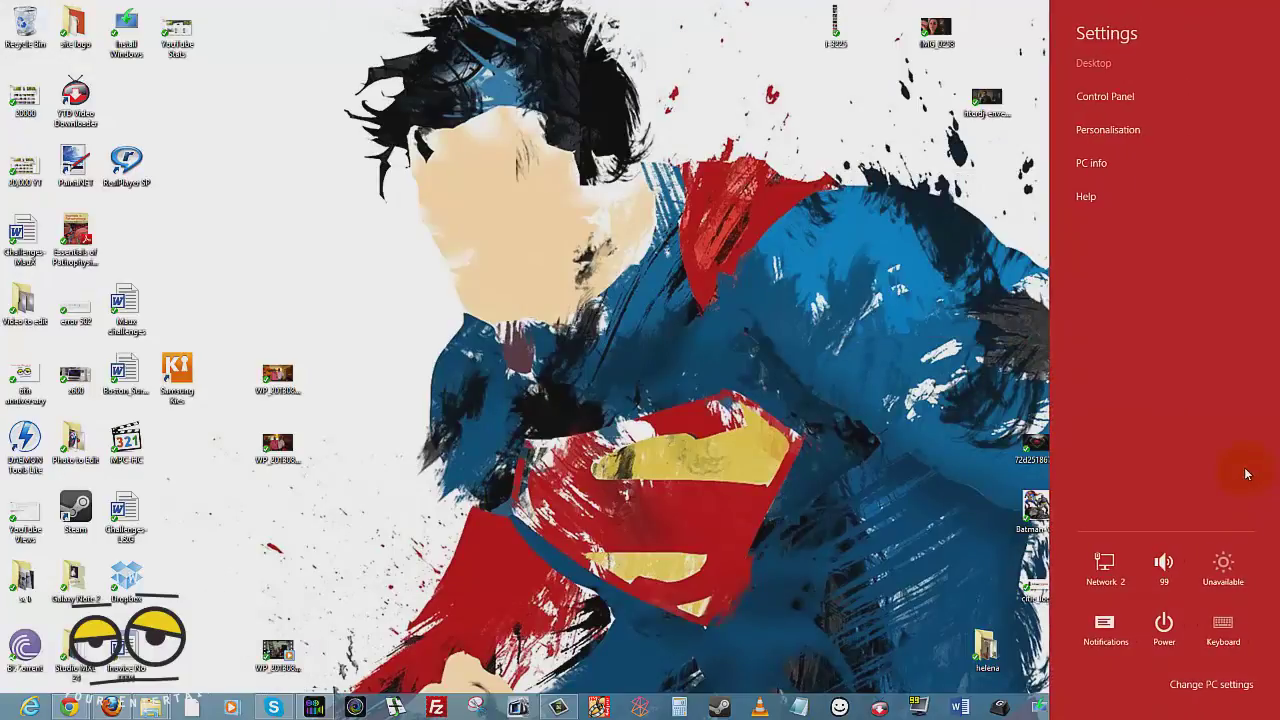
click(1106, 96)
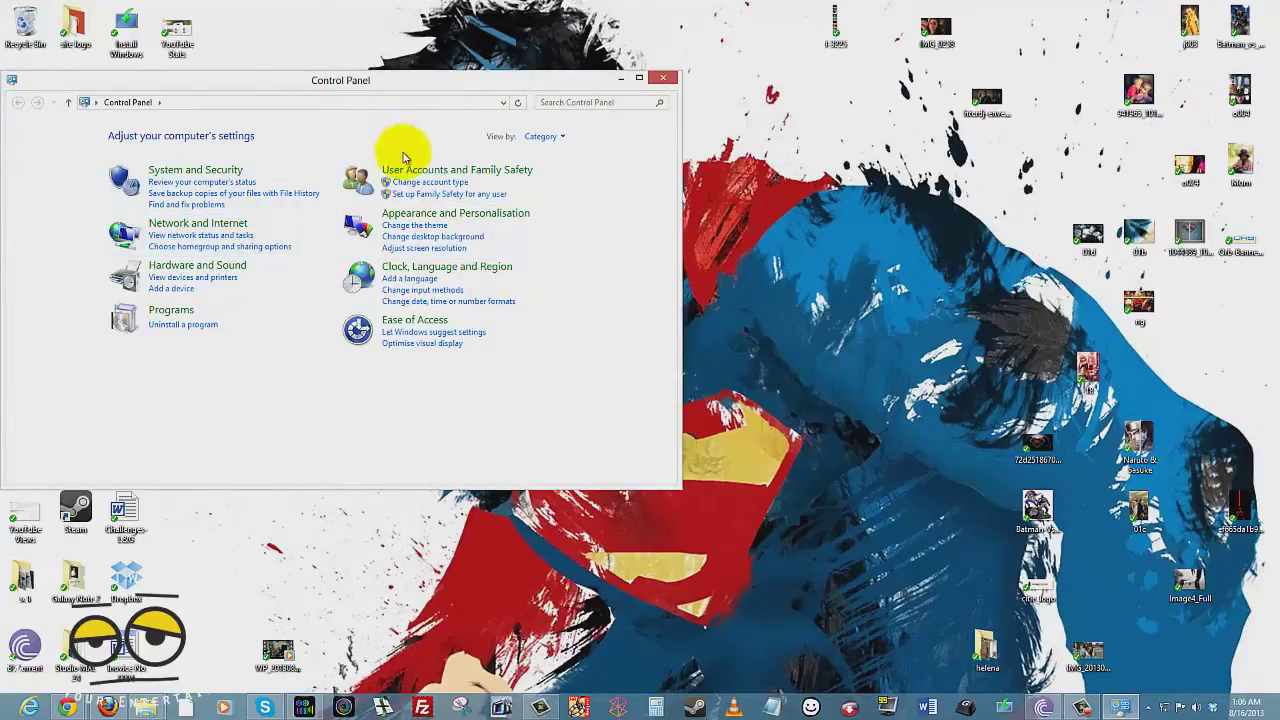
click(660, 80)
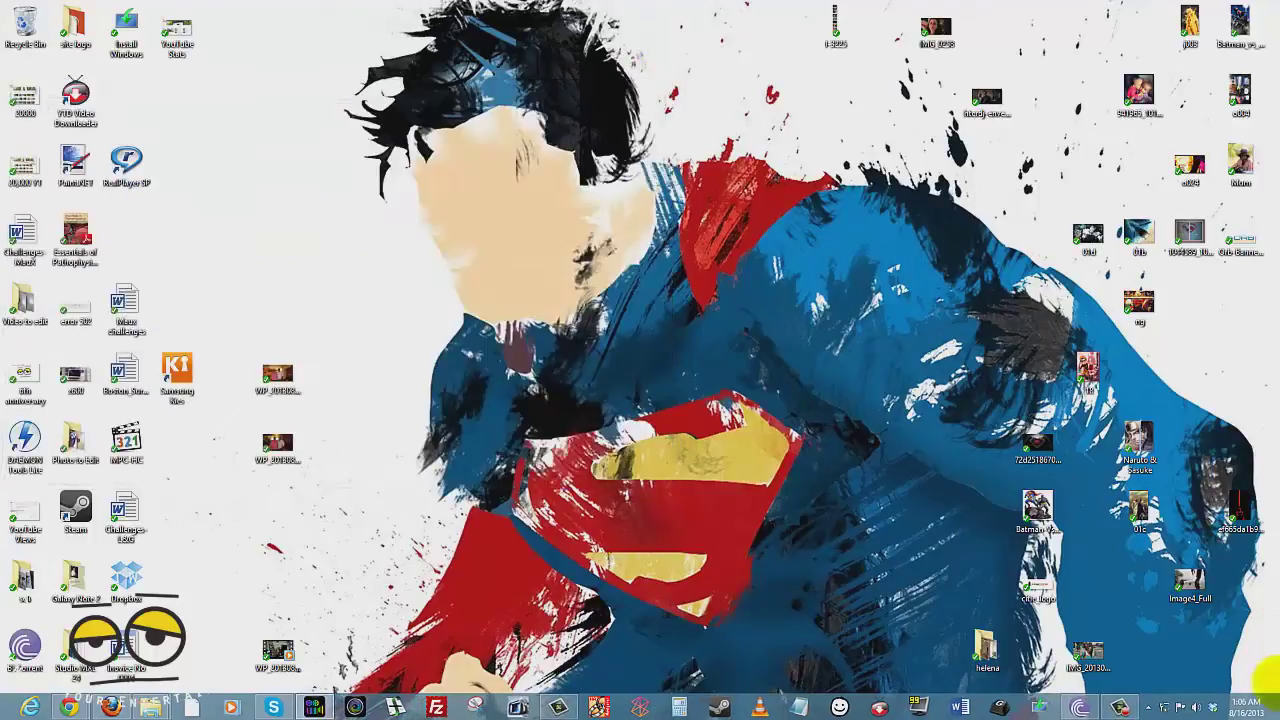
Open the Personalisation window from the Settings charm, then close it.
mouse_move(1270, 638)
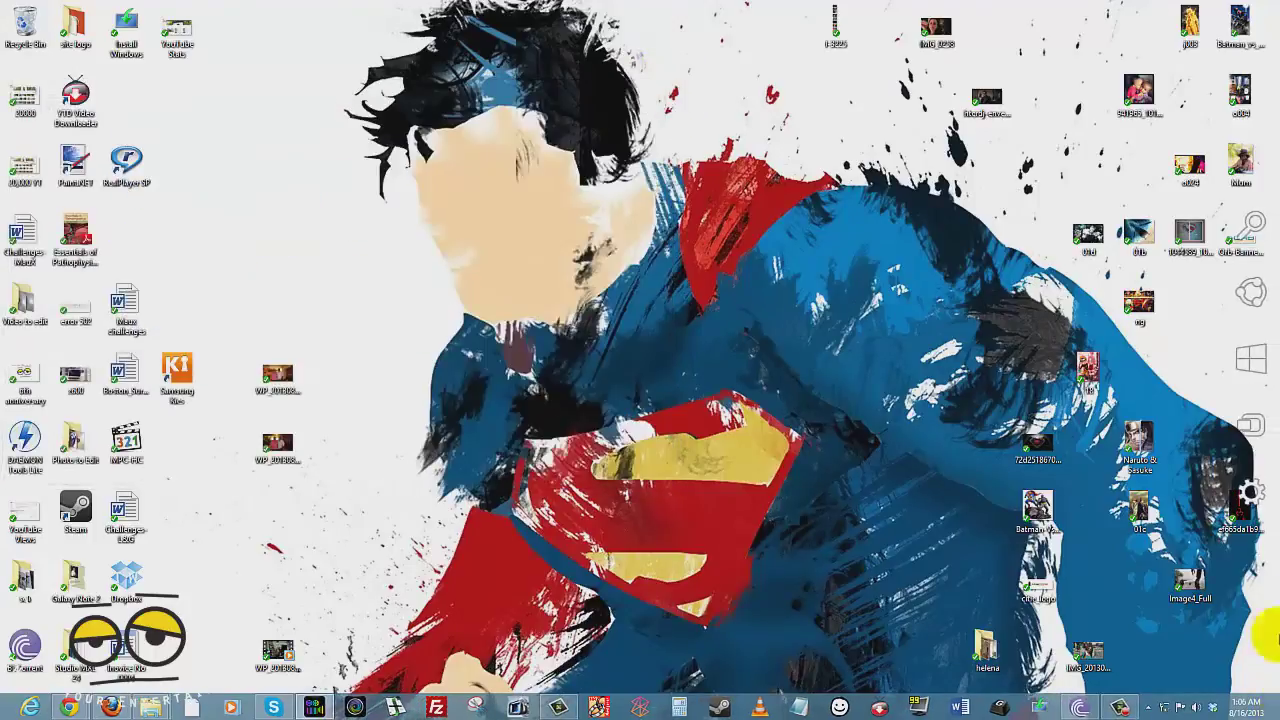
click(1250, 491)
click(1142, 140)
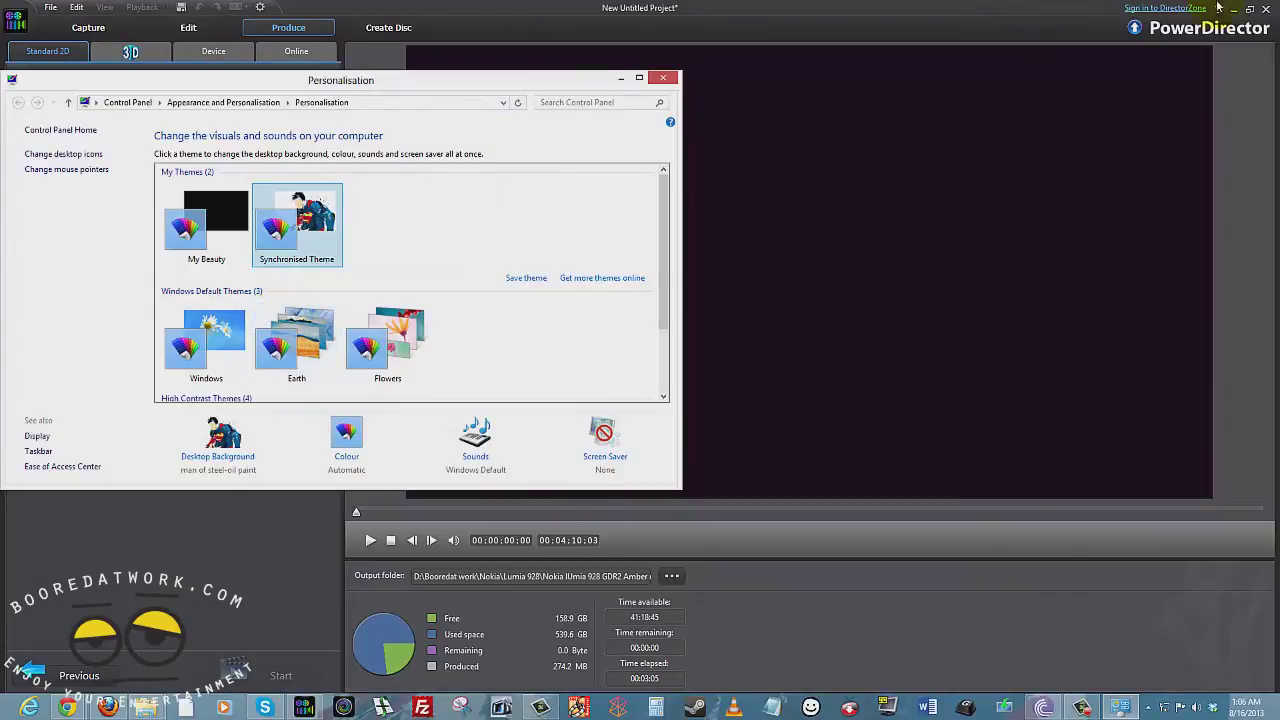
click(663, 77)
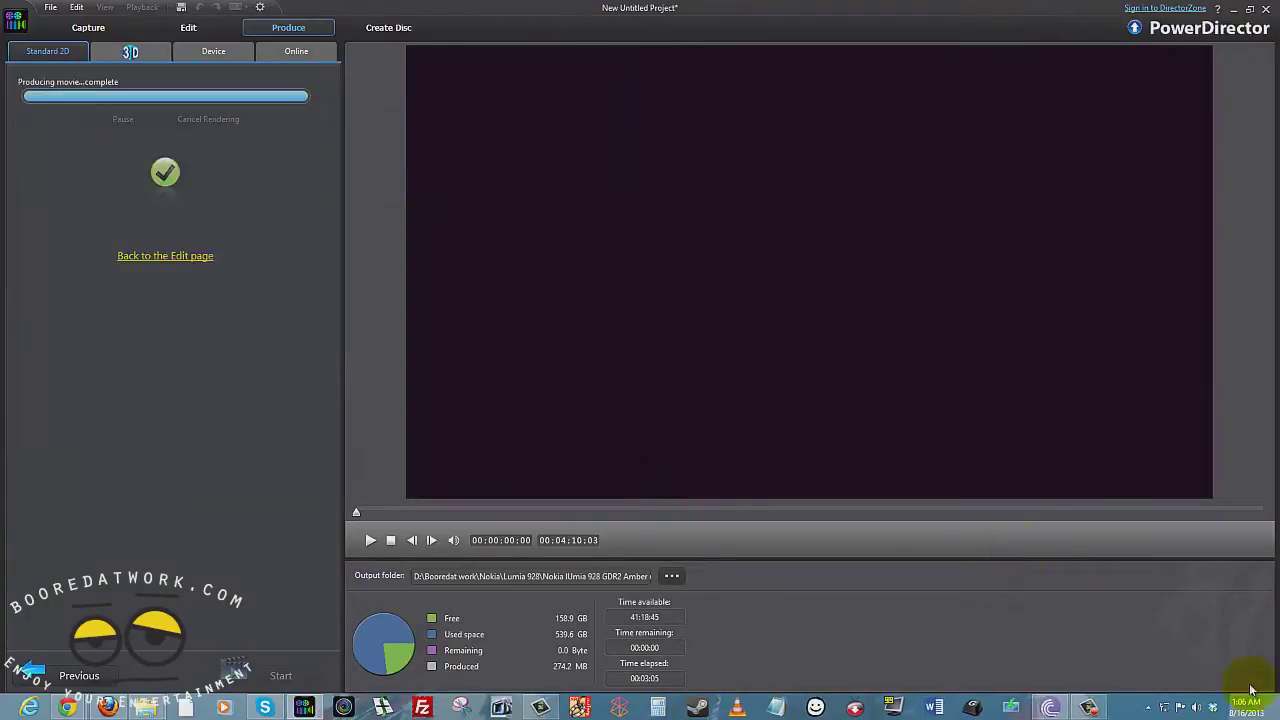
Show the PC info System window, minimize PowerDirector, and reopen the Settings charm.
mouse_move(1278, 2)
click(1250, 490)
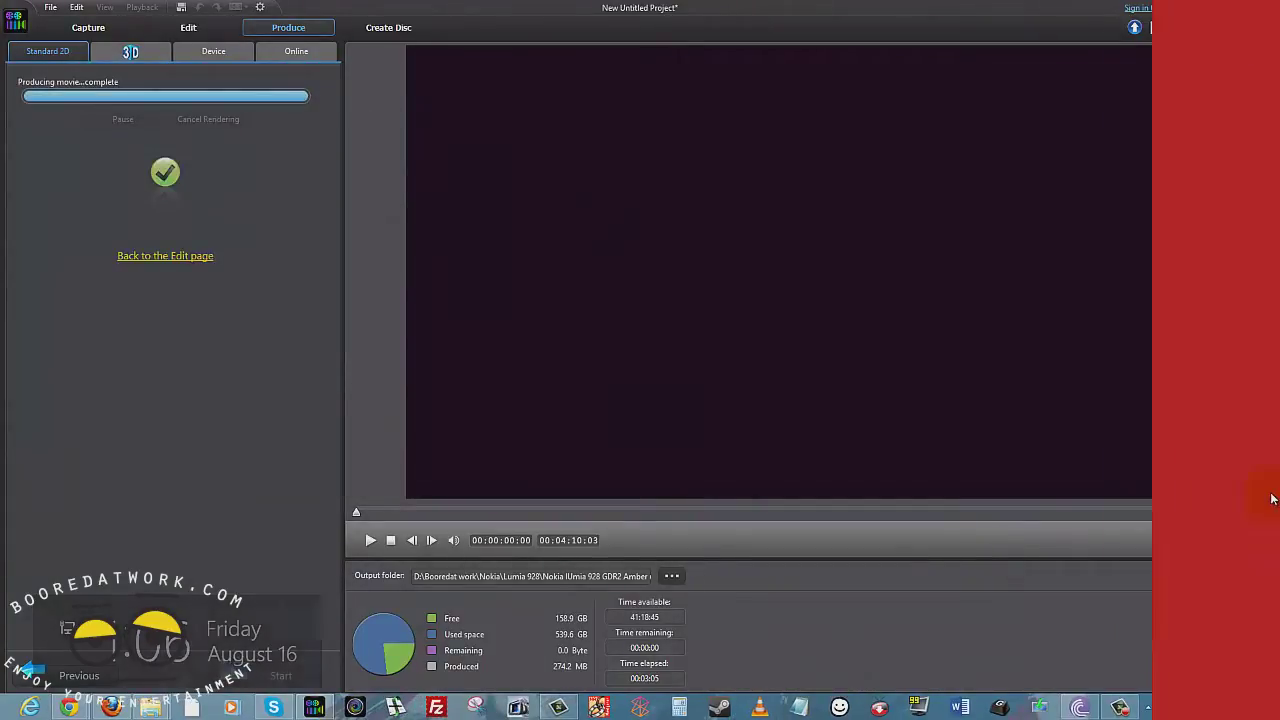
click(1099, 161)
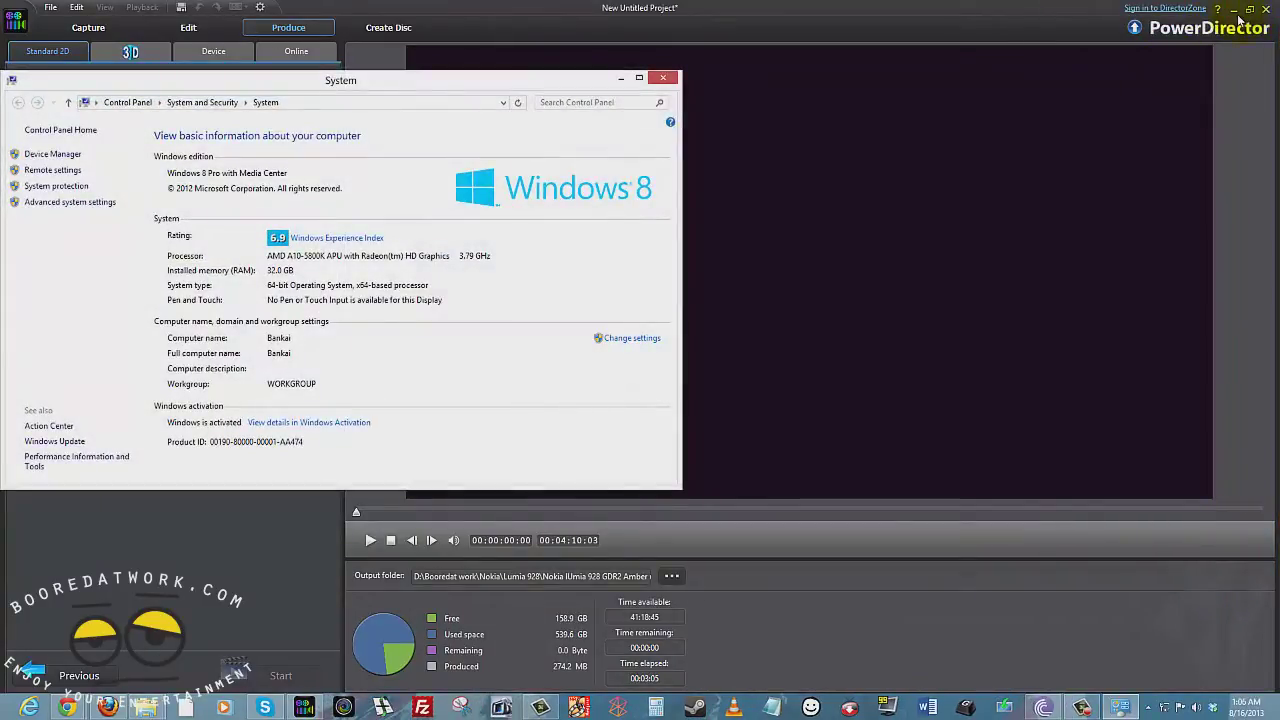
click(1238, 20)
click(1236, 10)
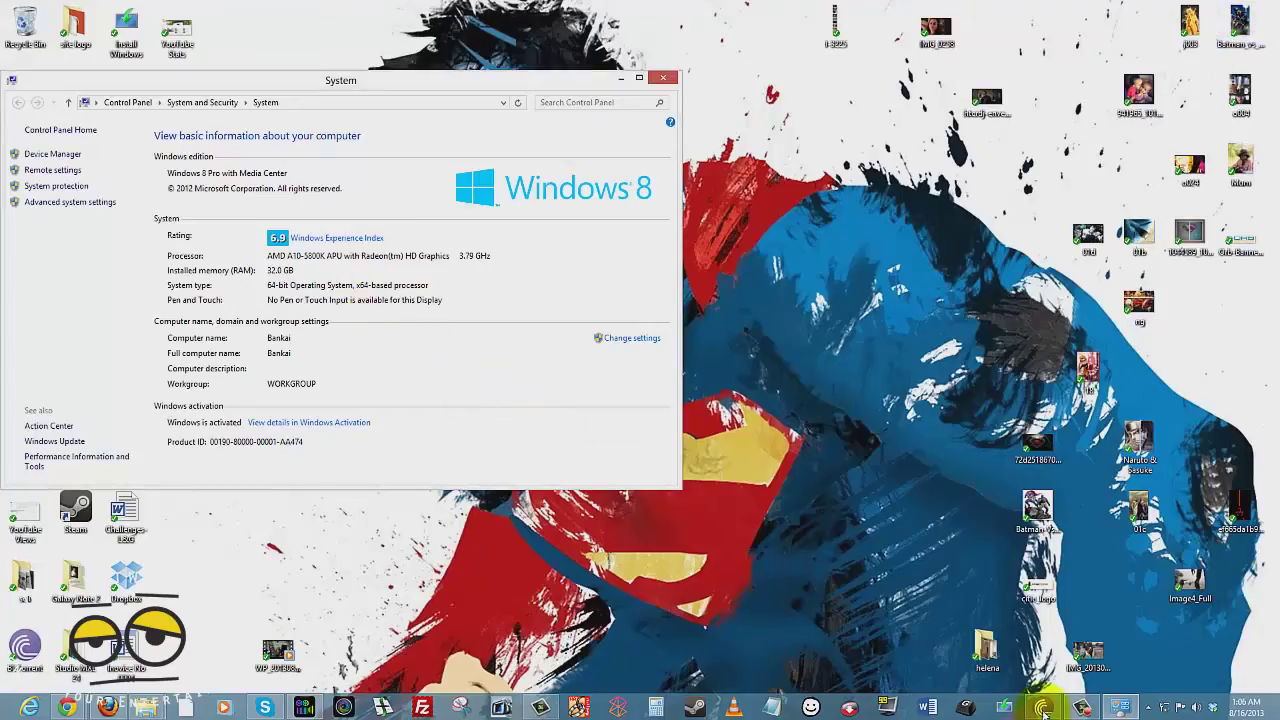
mouse_move(1276, 650)
click(1250, 492)
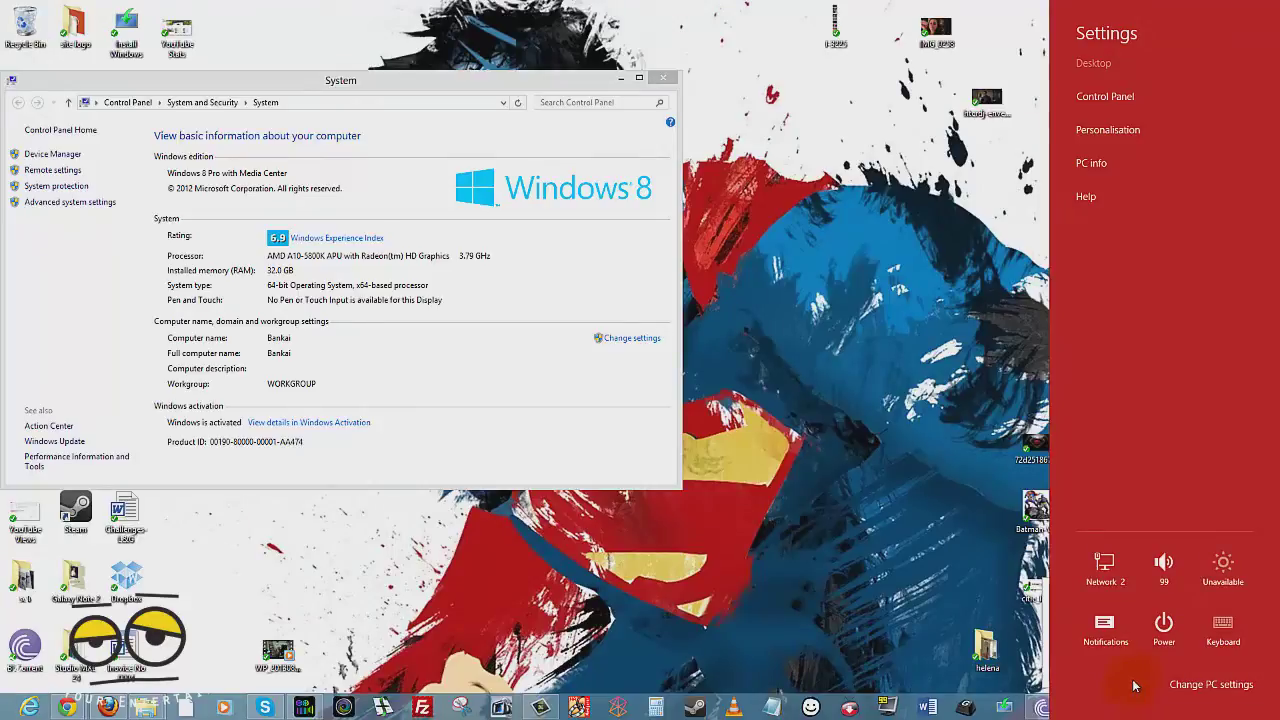
Lower the volume from 99 to 33, check brightness, and dismiss the Power options unchosen.
click(1170, 581)
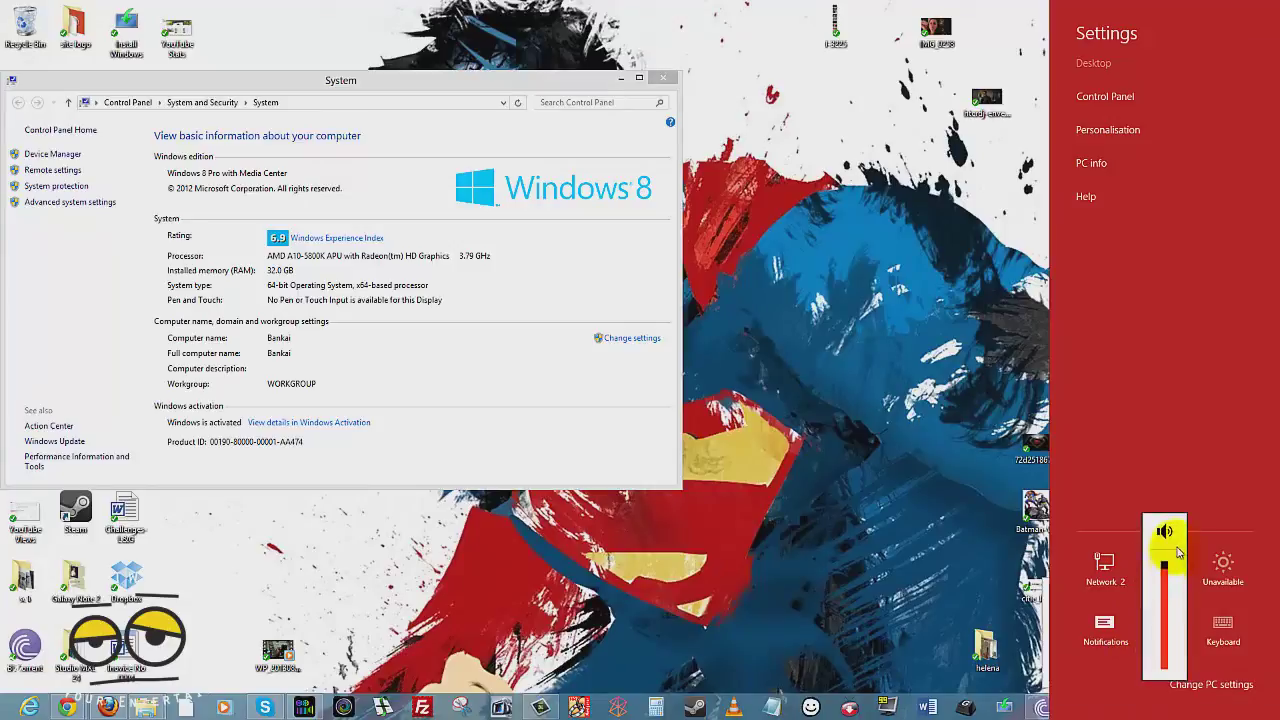
drag(1164, 524, 1165, 634)
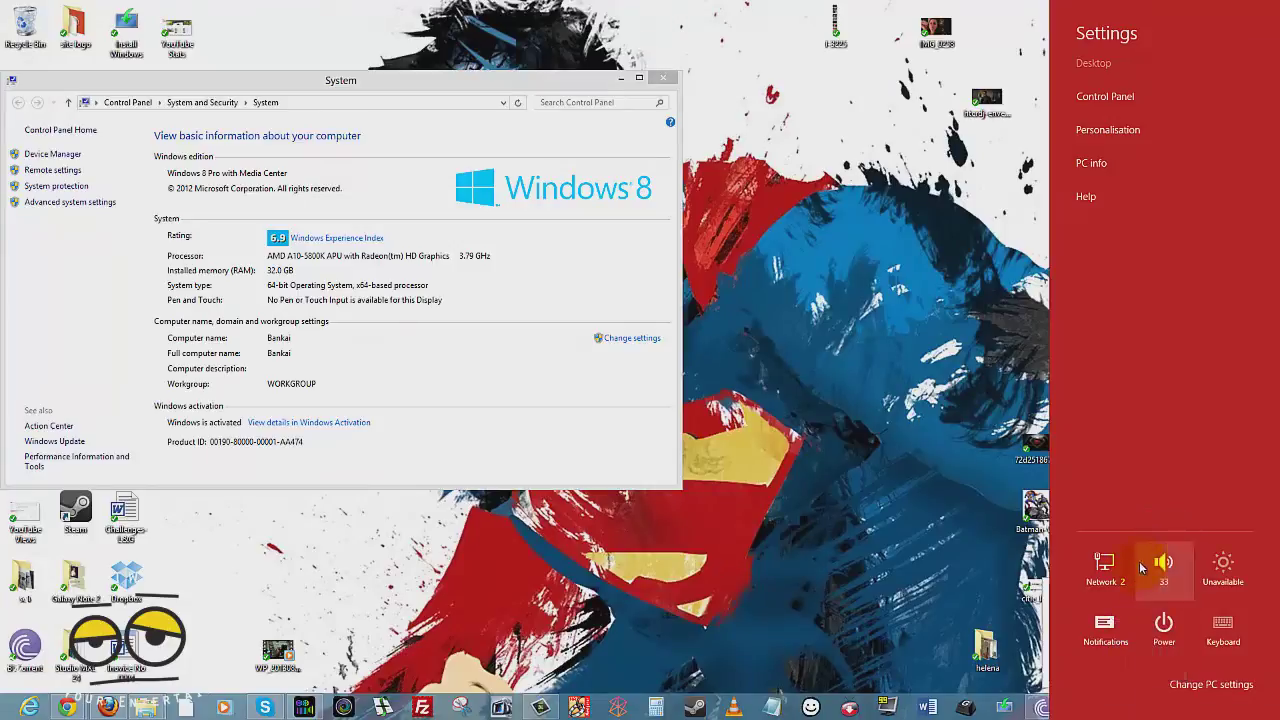
click(1217, 583)
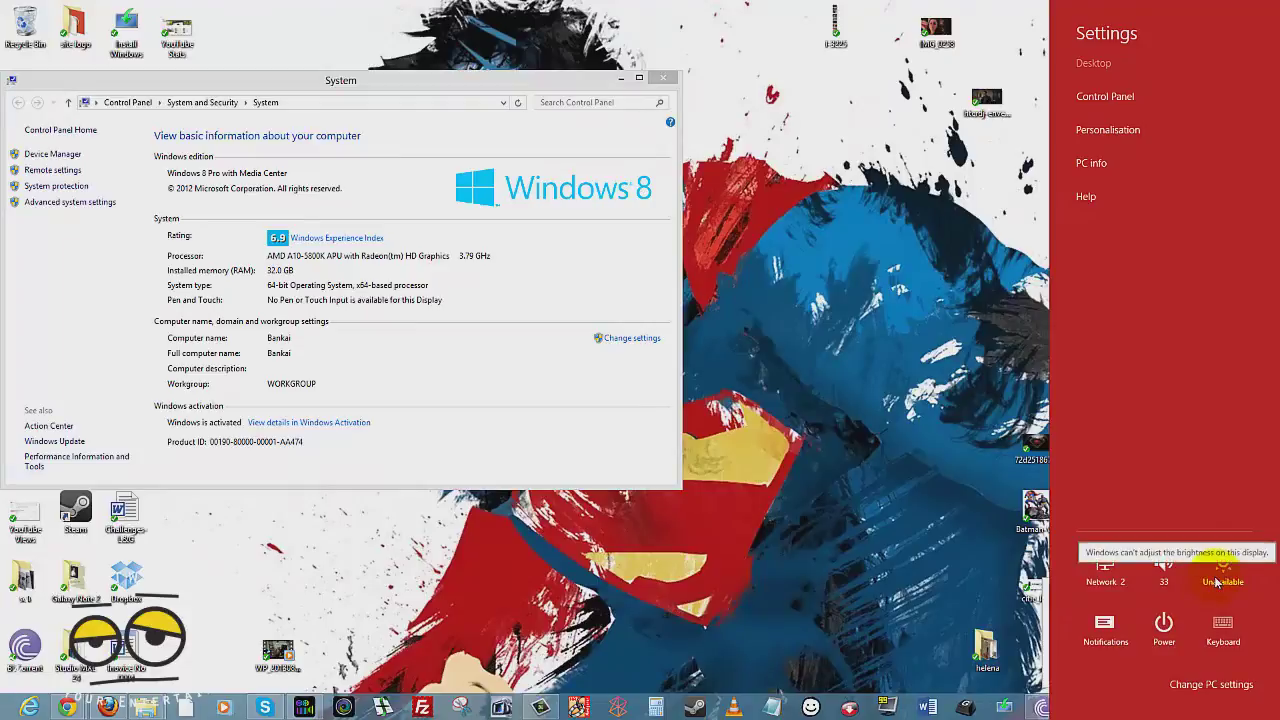
click(1100, 652)
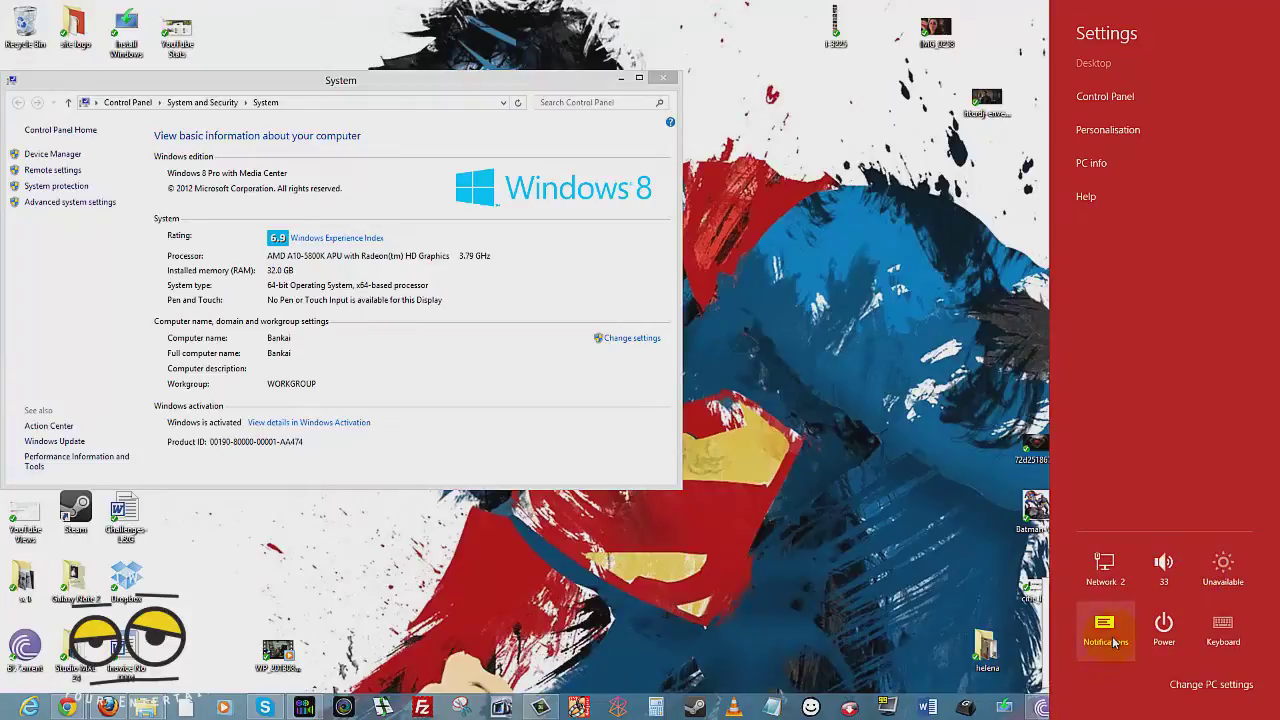
click(1165, 632)
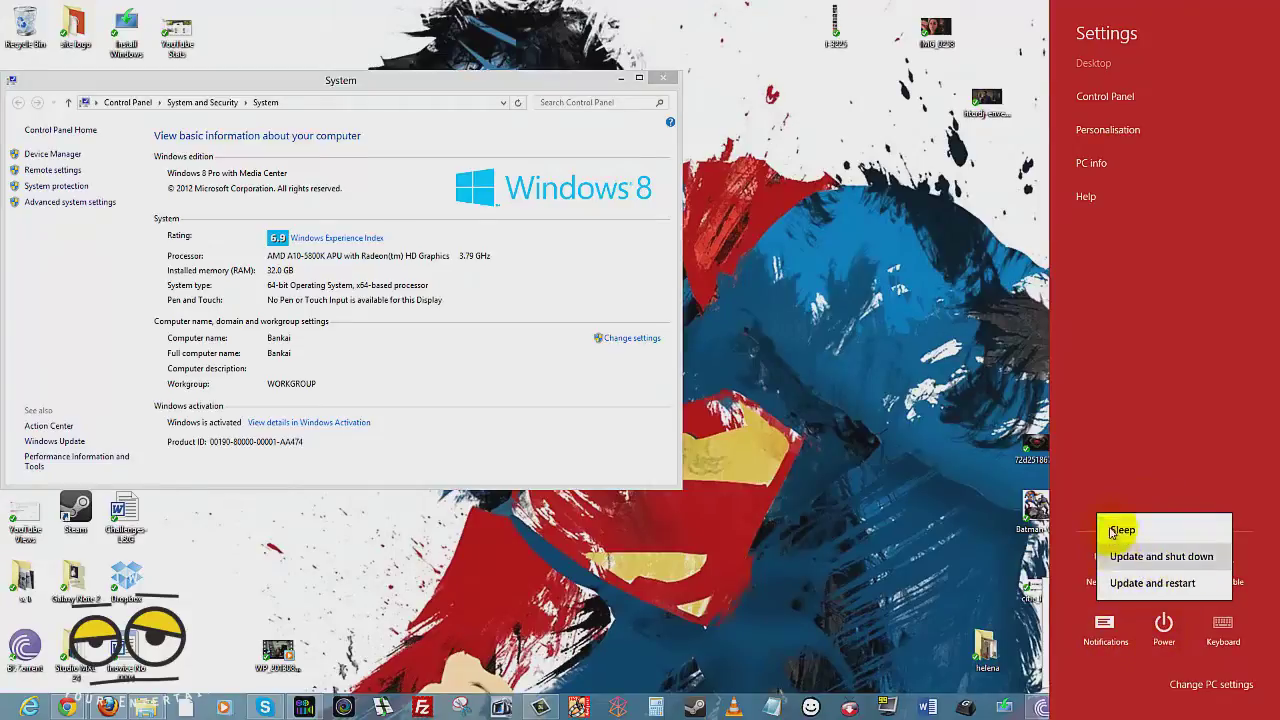
click(1160, 430)
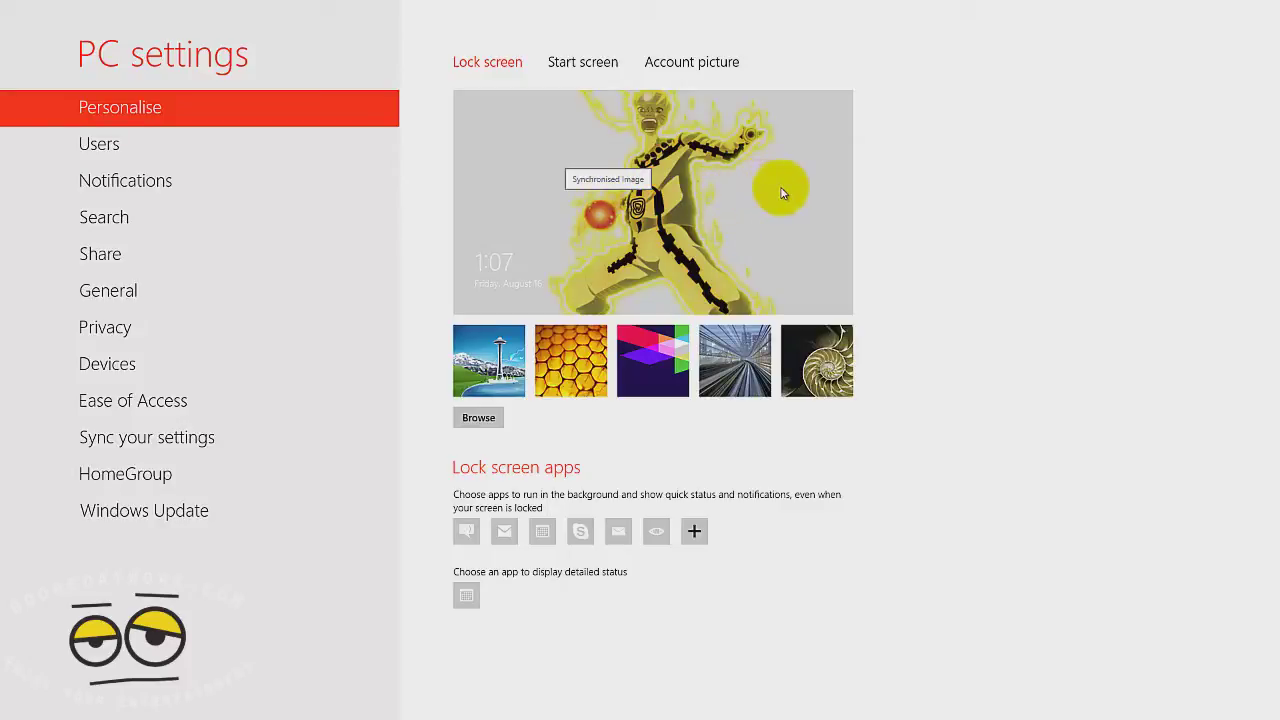
In Personalise > Start screen, preview several background patterns and settle on a red one.
click(594, 64)
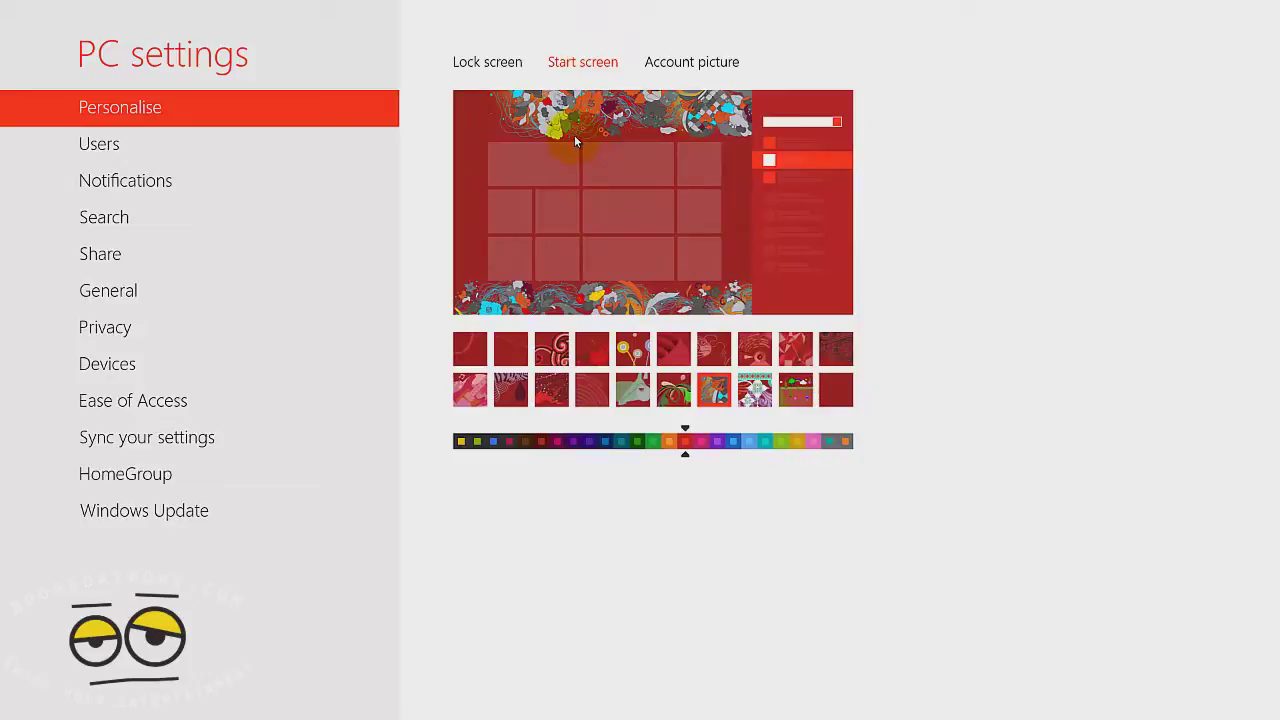
click(671, 391)
click(509, 400)
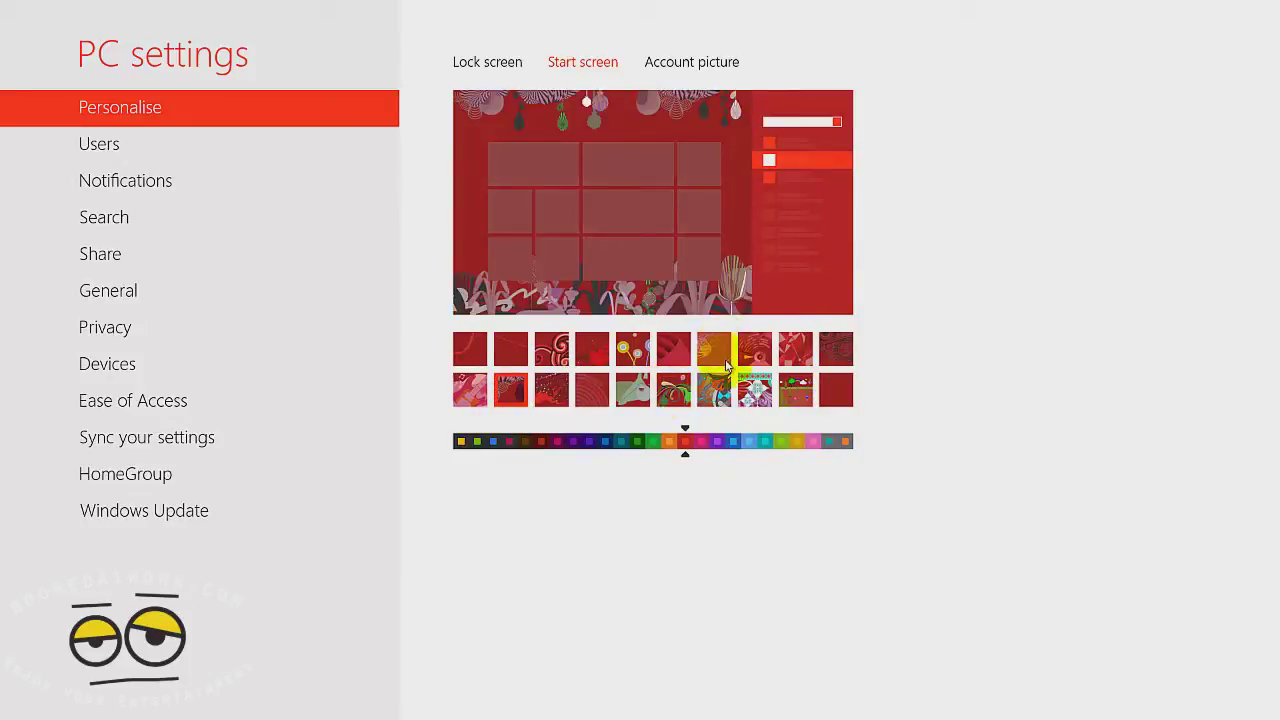
click(800, 350)
click(840, 348)
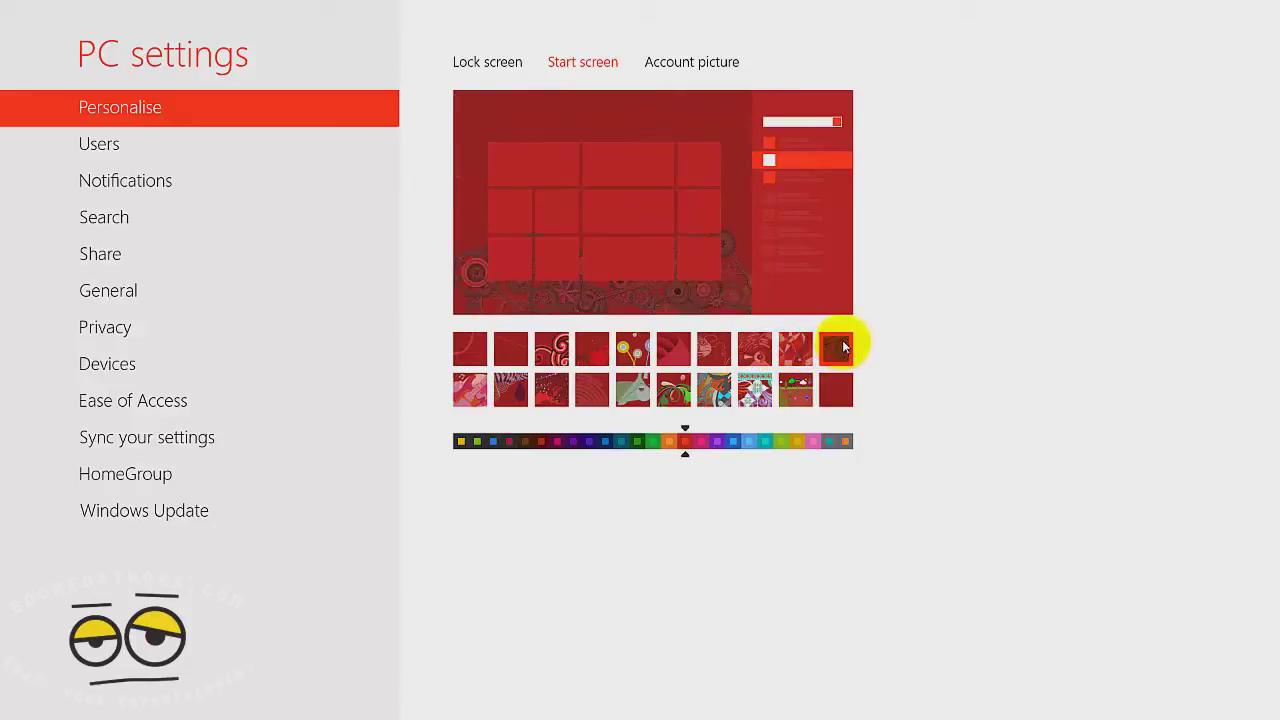
click(633, 349)
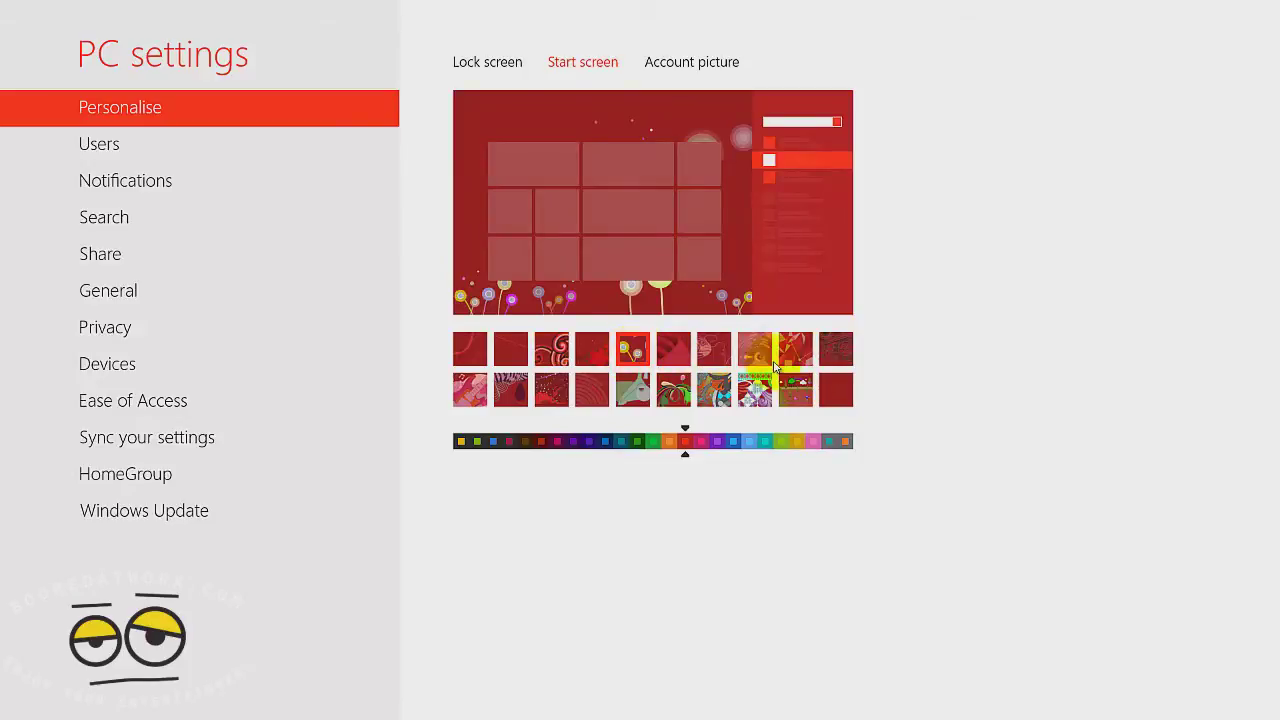
click(715, 360)
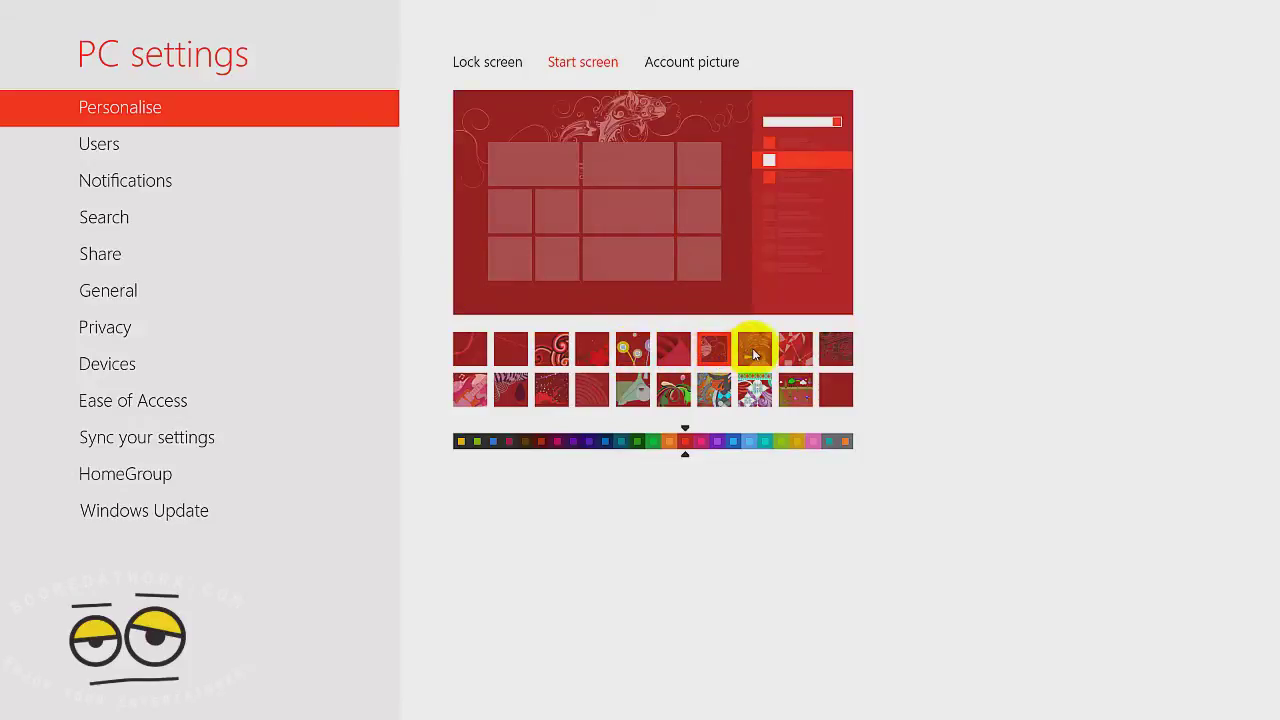
click(755, 354)
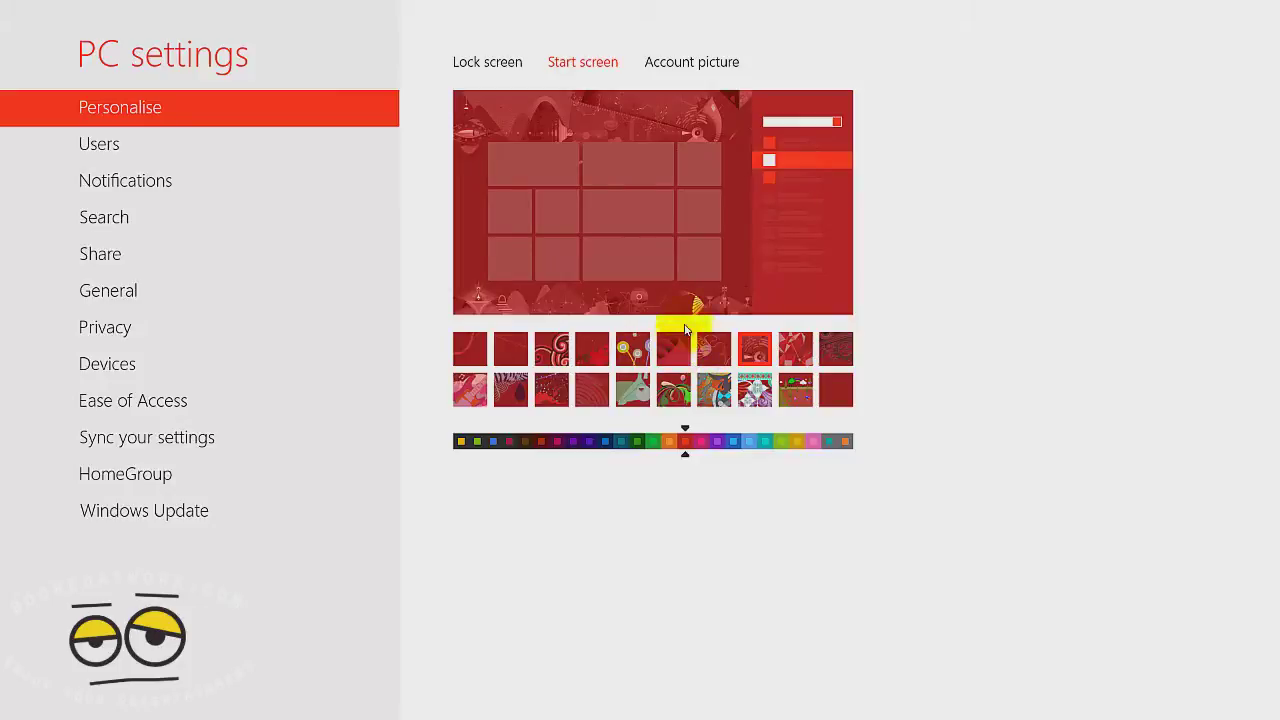
Look at the Account picture settings, return to Start screen, then open the Users section.
click(678, 60)
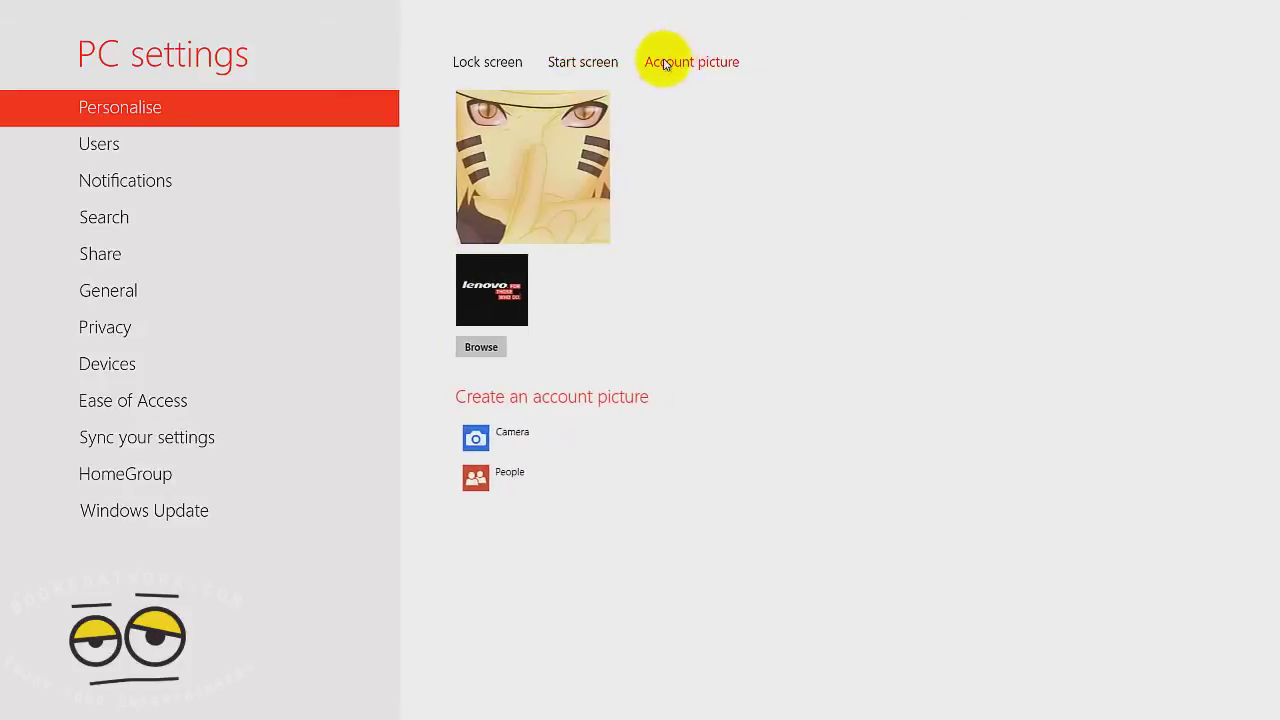
click(581, 60)
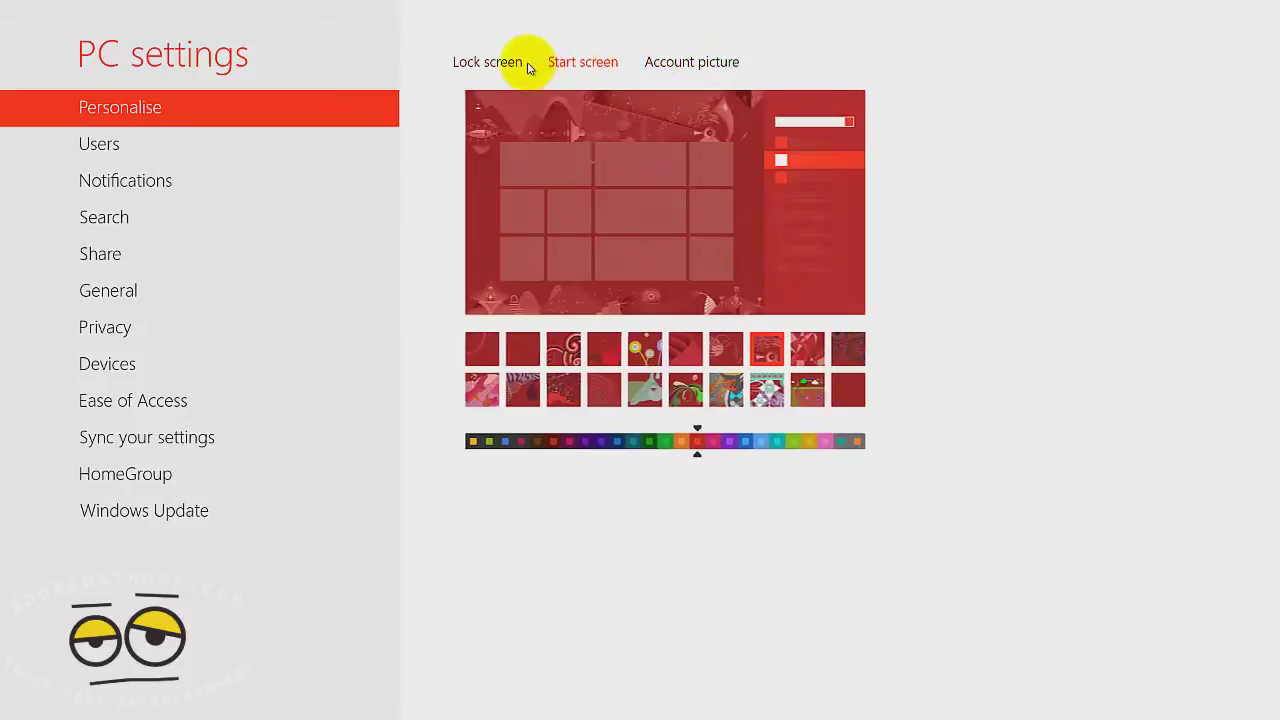
click(114, 146)
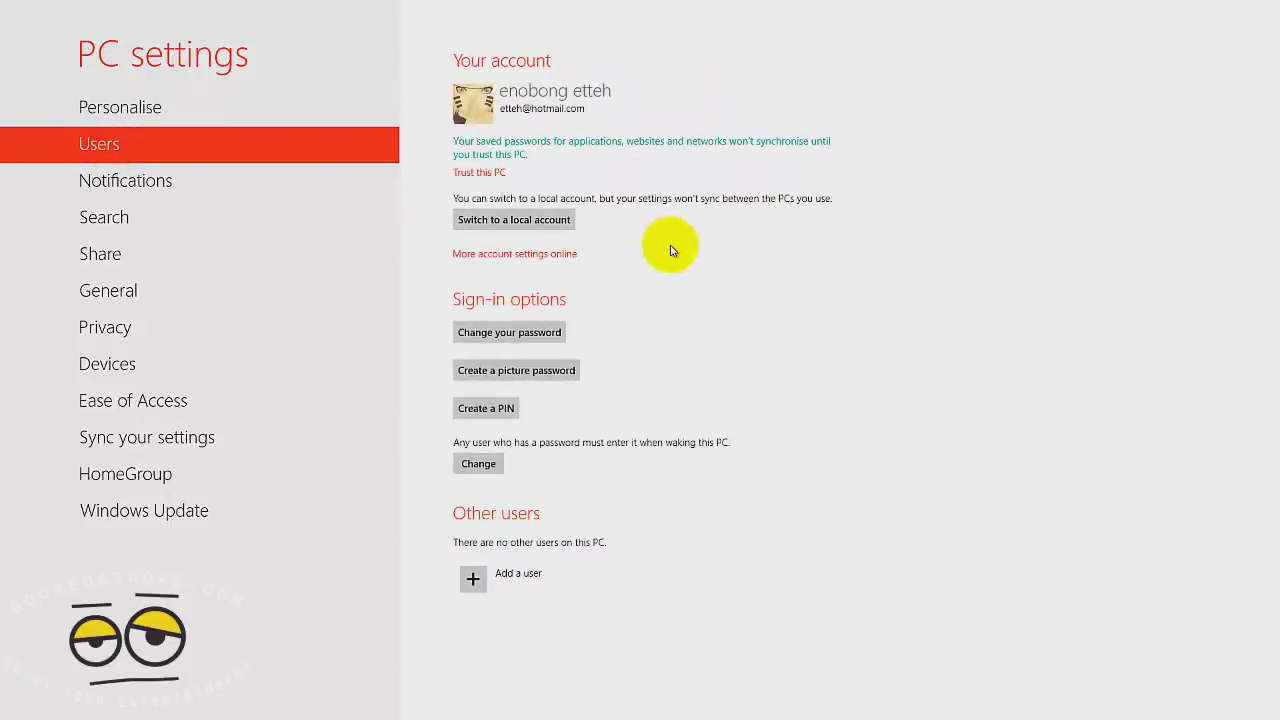
Browse the Notifications and Search sections of PC settings.
click(103, 182)
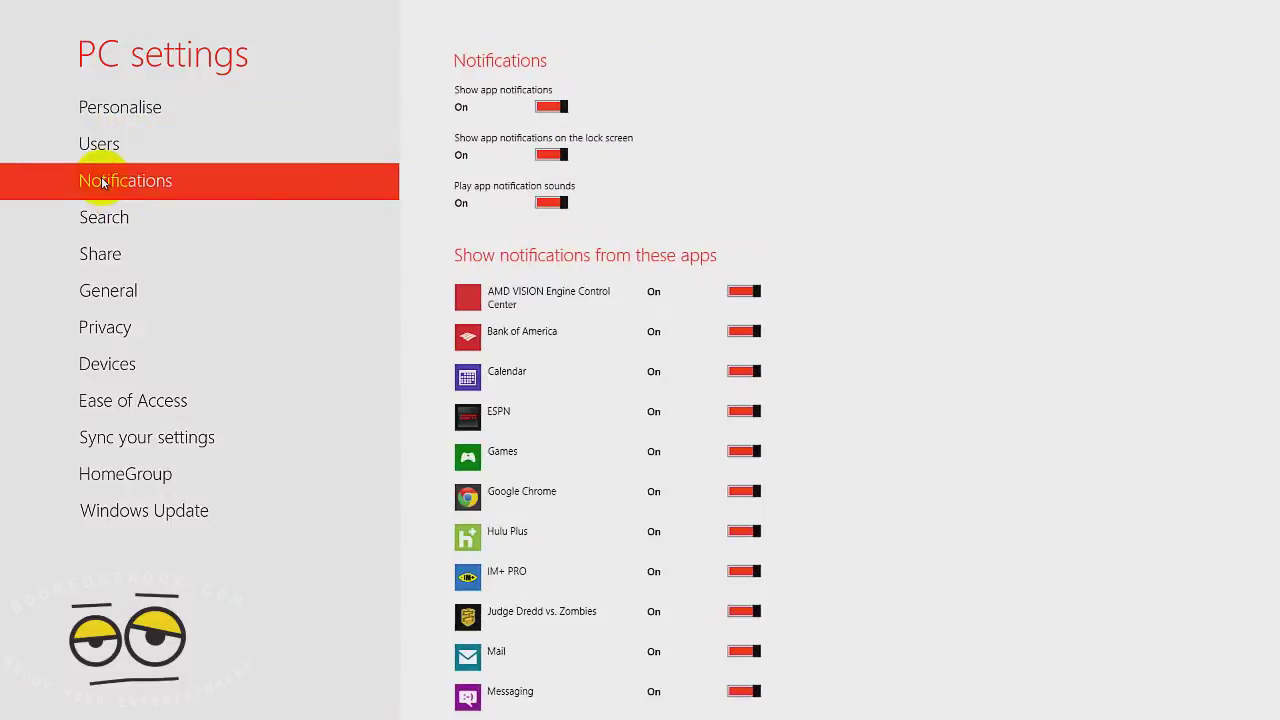
scroll(830, 275, down, 5)
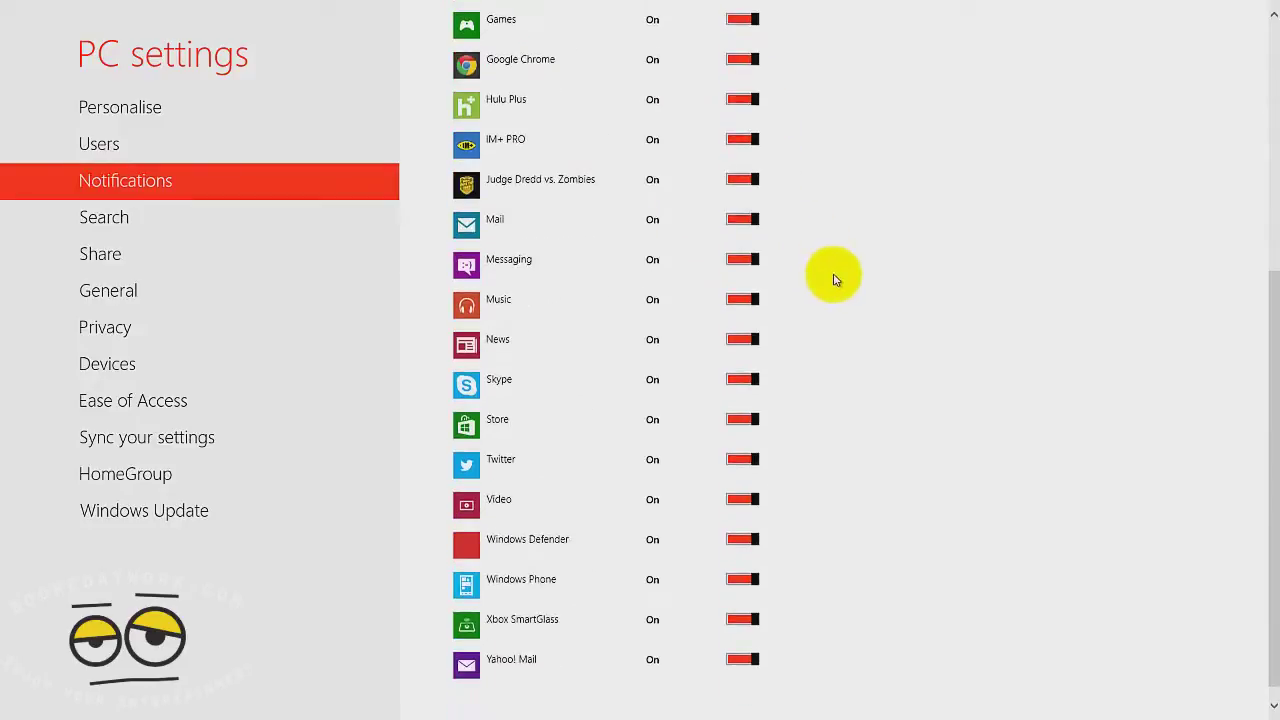
scroll(832, 274, up, 5)
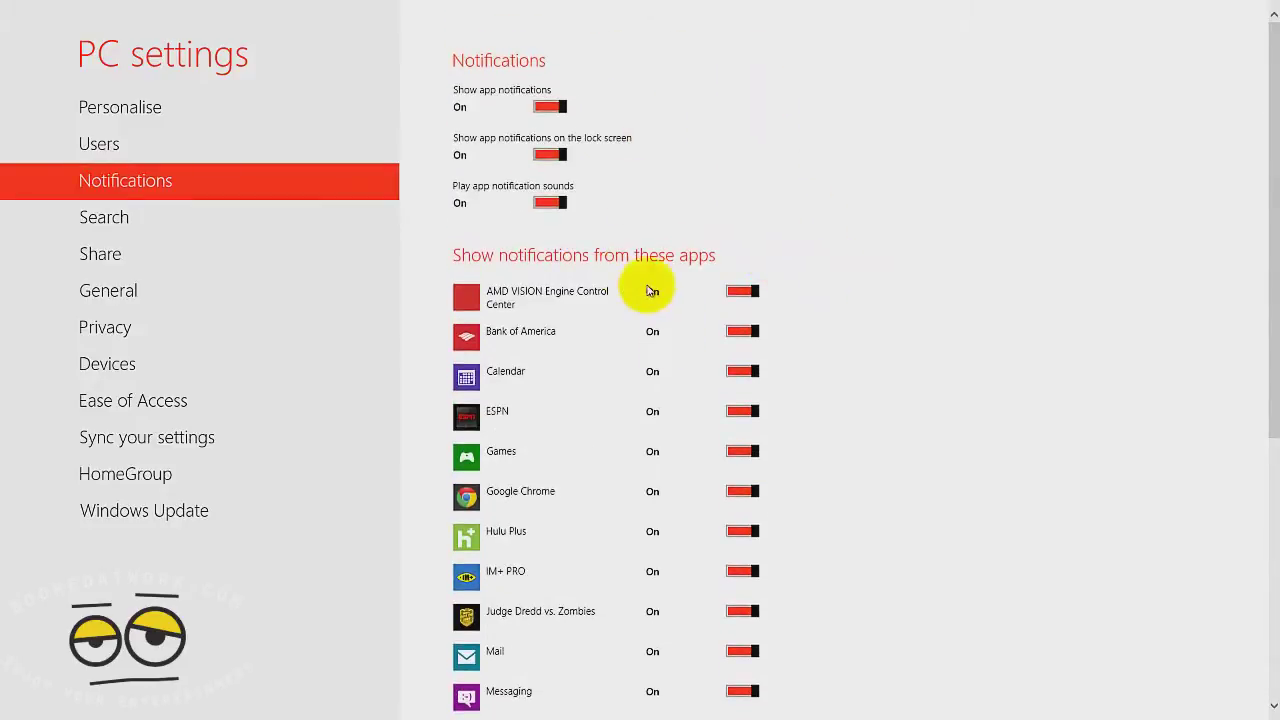
click(106, 219)
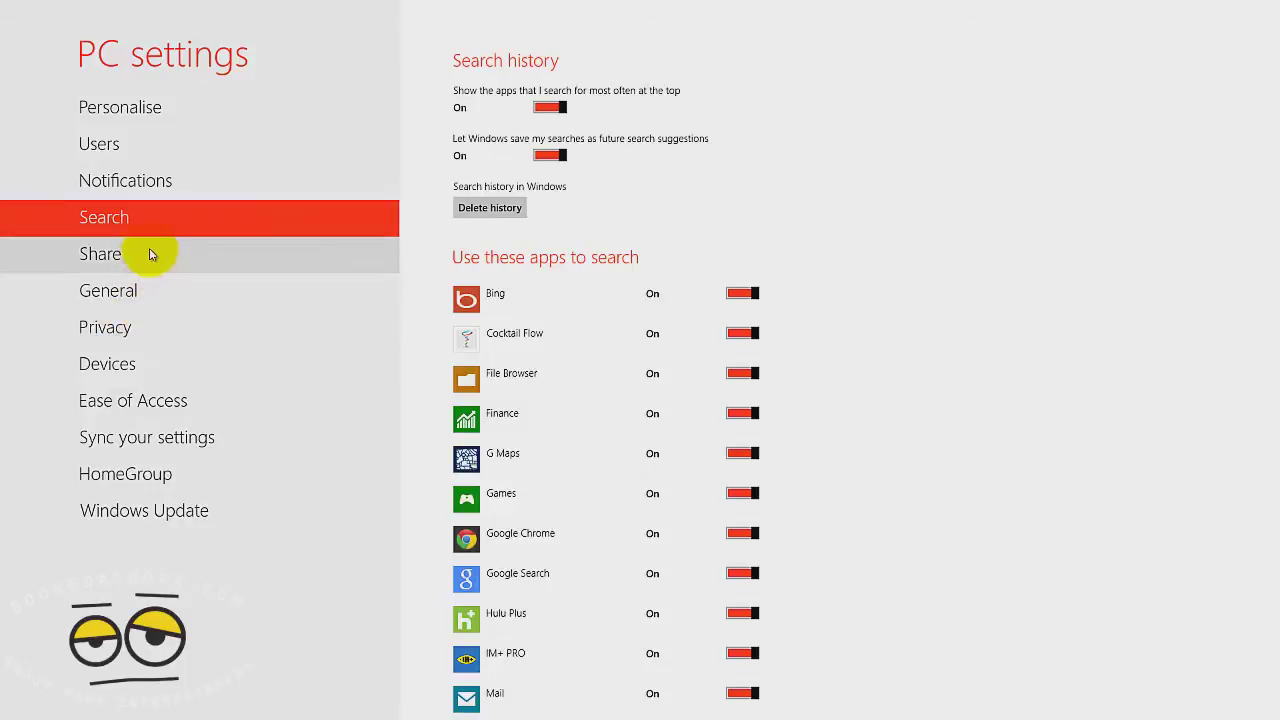
In Share settings, set Items in list to 15.
click(150, 254)
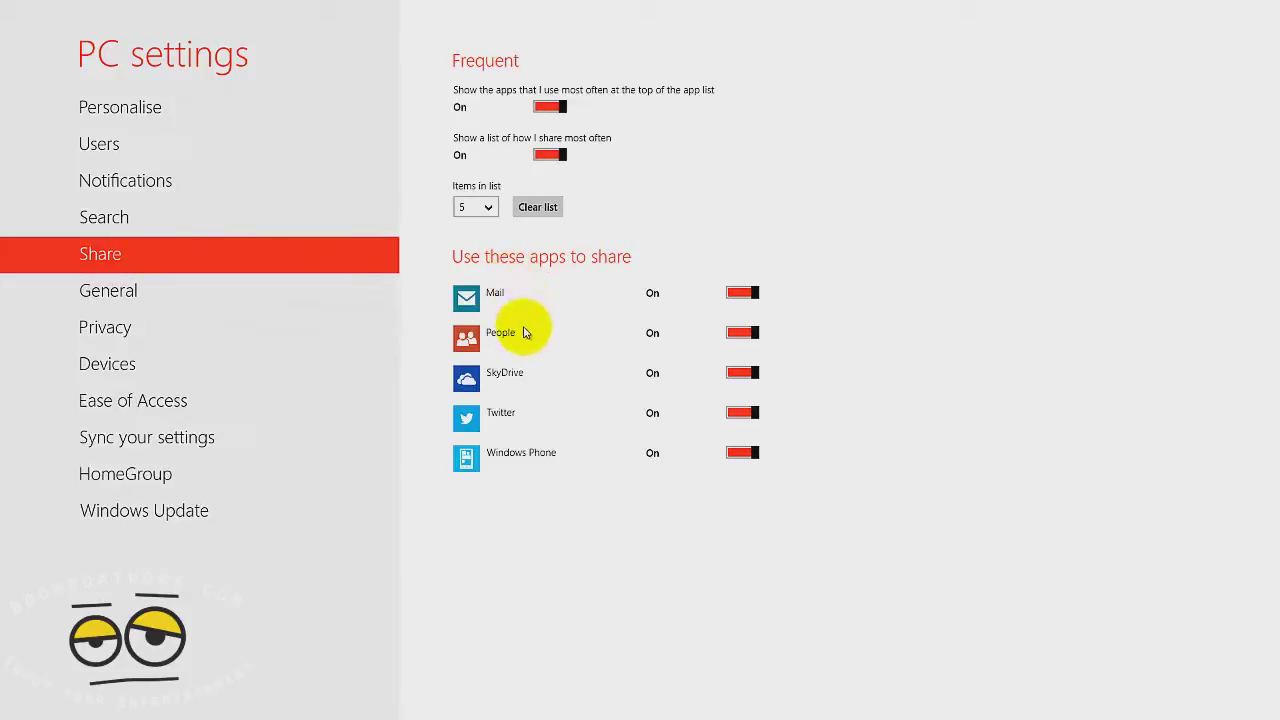
click(485, 207)
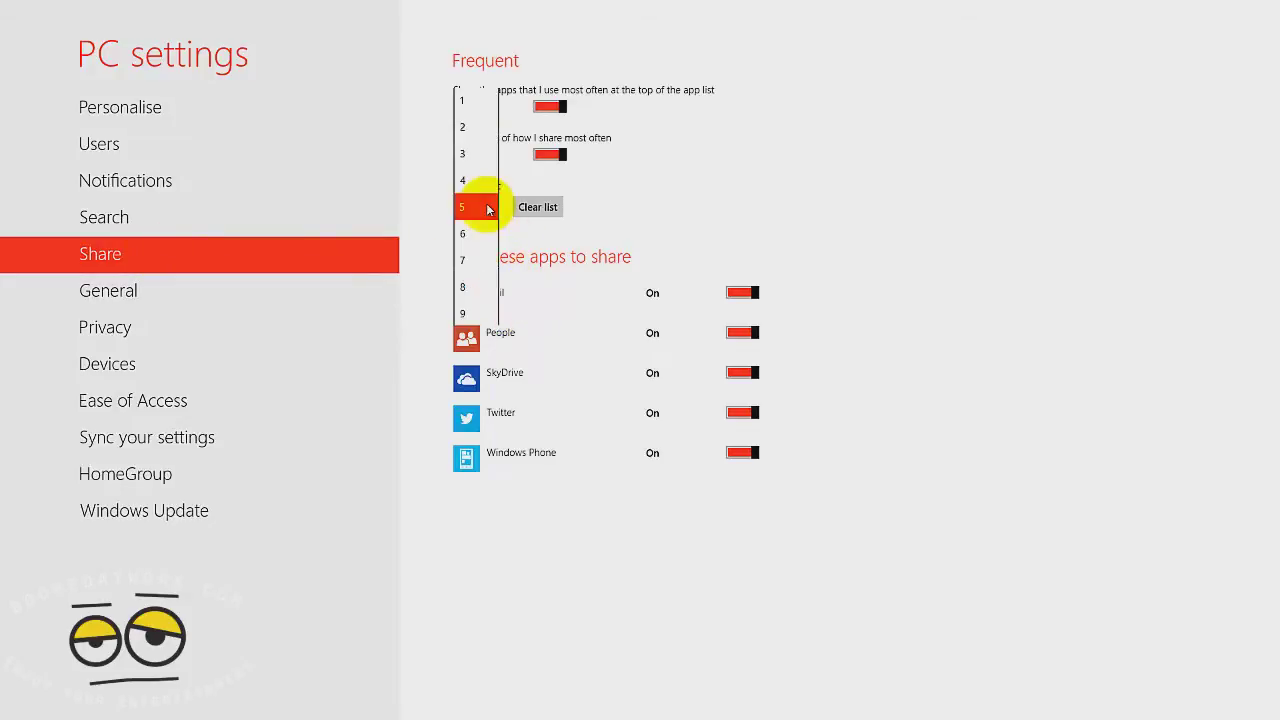
scroll(470, 297, down, 3)
click(465, 294)
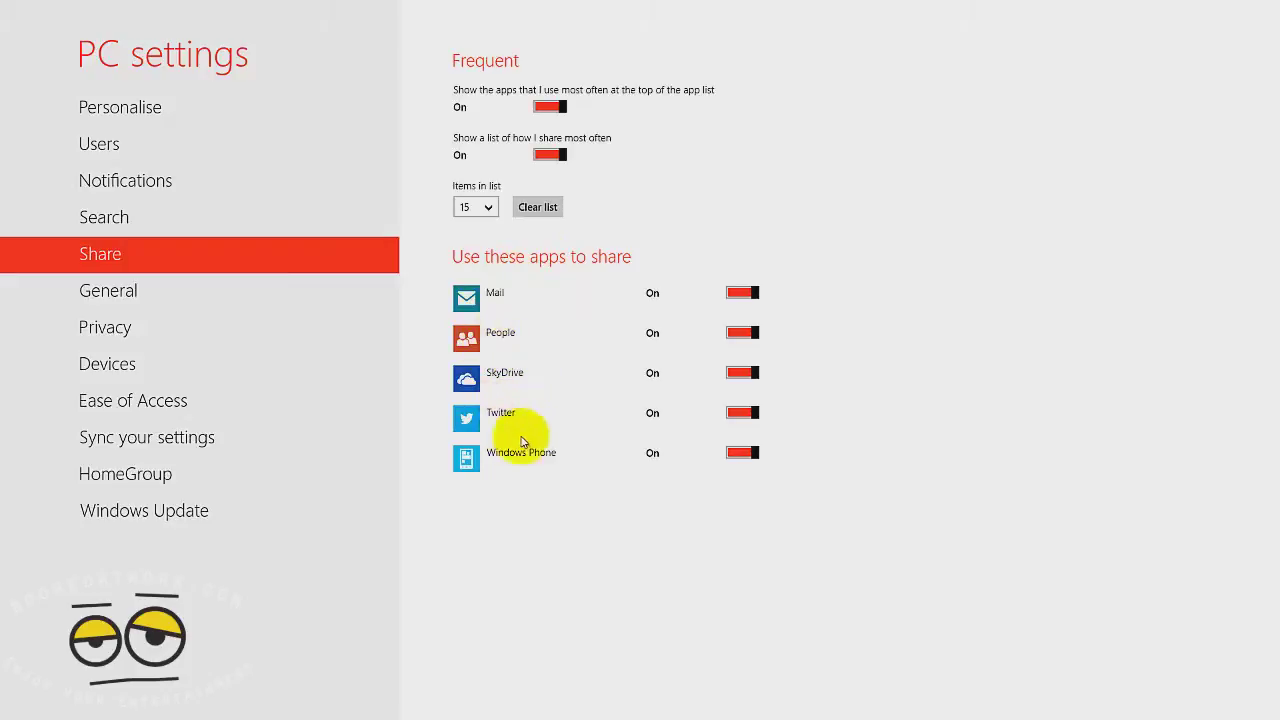
click(178, 298)
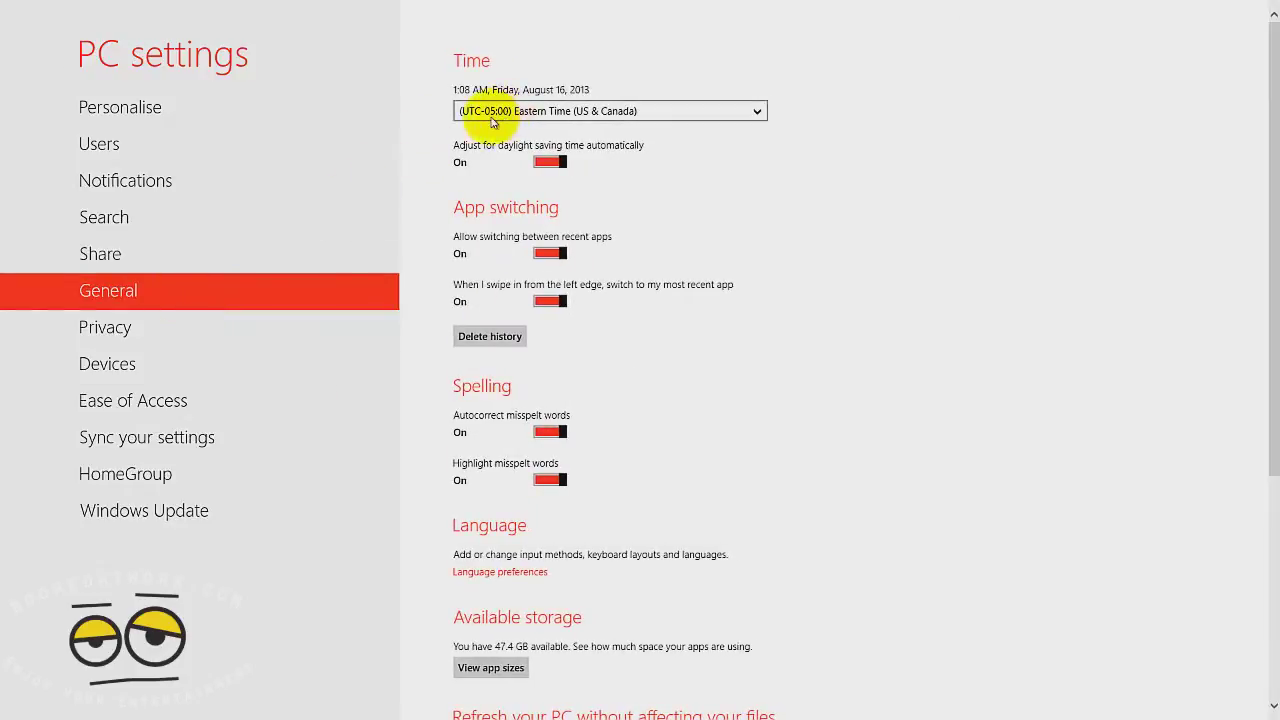
Scroll through General's time, spelling, storage and recovery options, then open Privacy.
scroll(689, 457, down, 3)
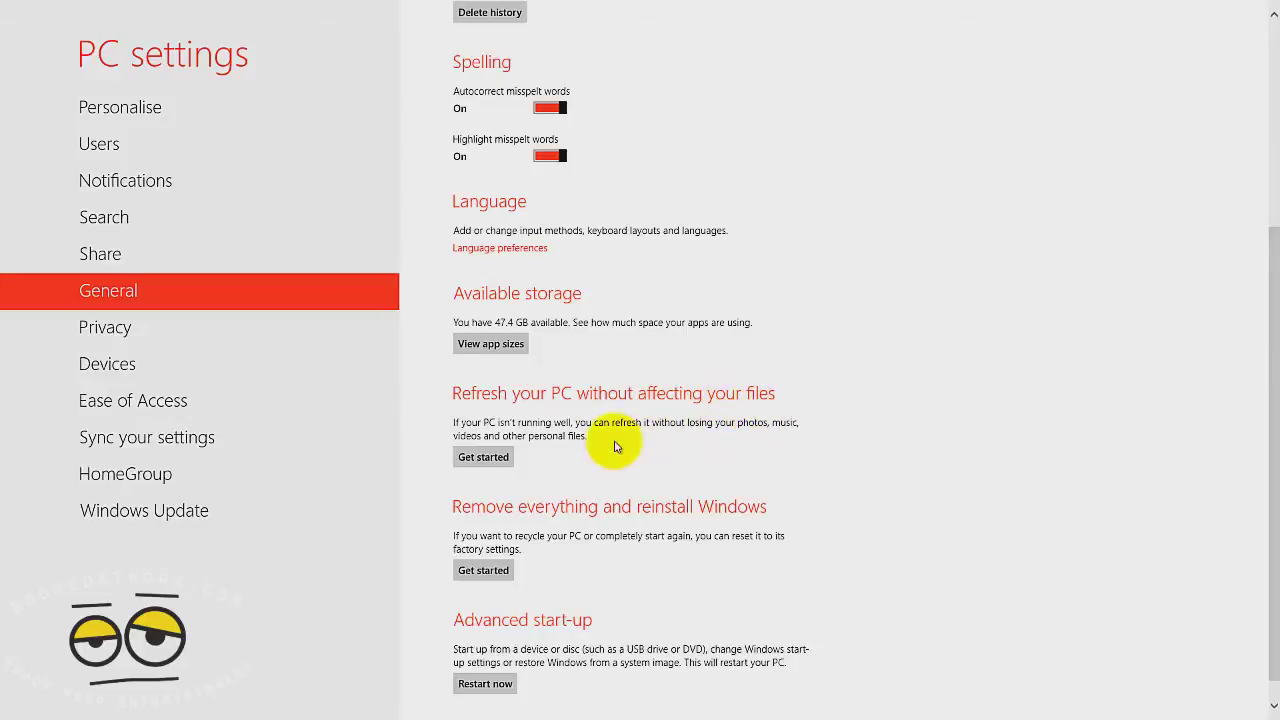
scroll(590, 430, down, 1)
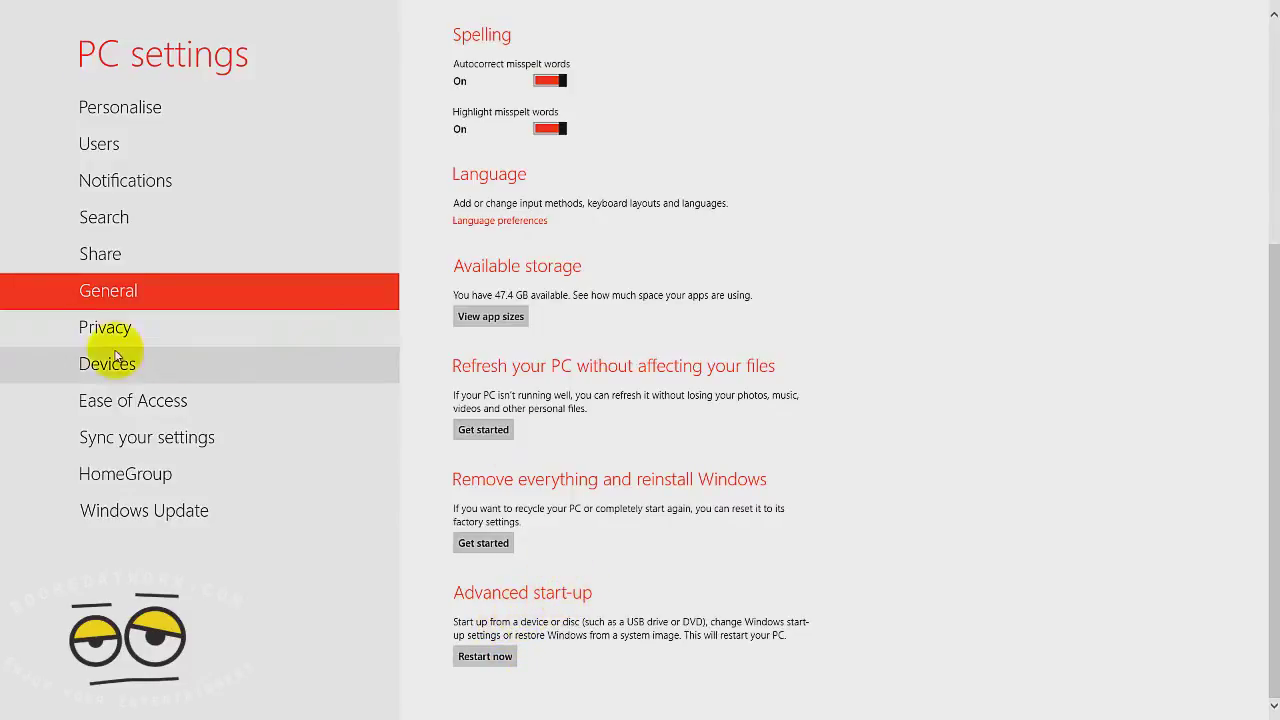
click(137, 331)
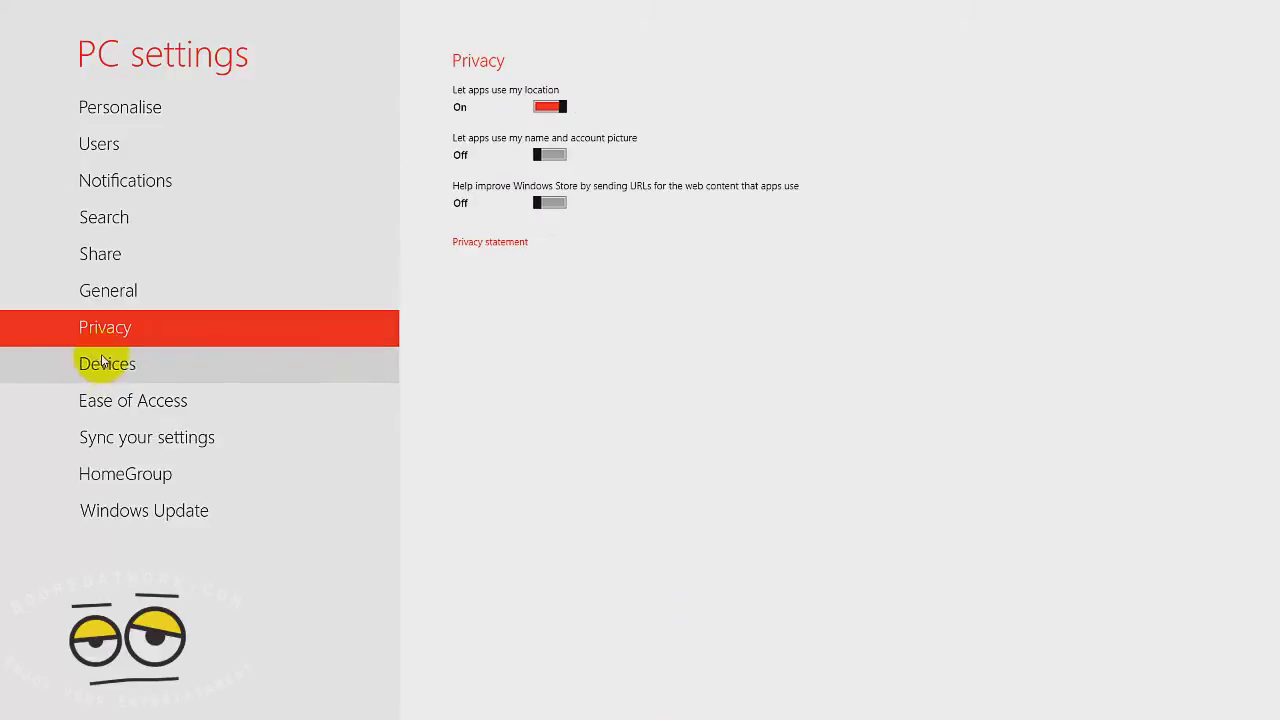
Browse the Devices, Ease of Access, Sync your settings and HomeGroup pages, ending on Windows Update.
click(104, 362)
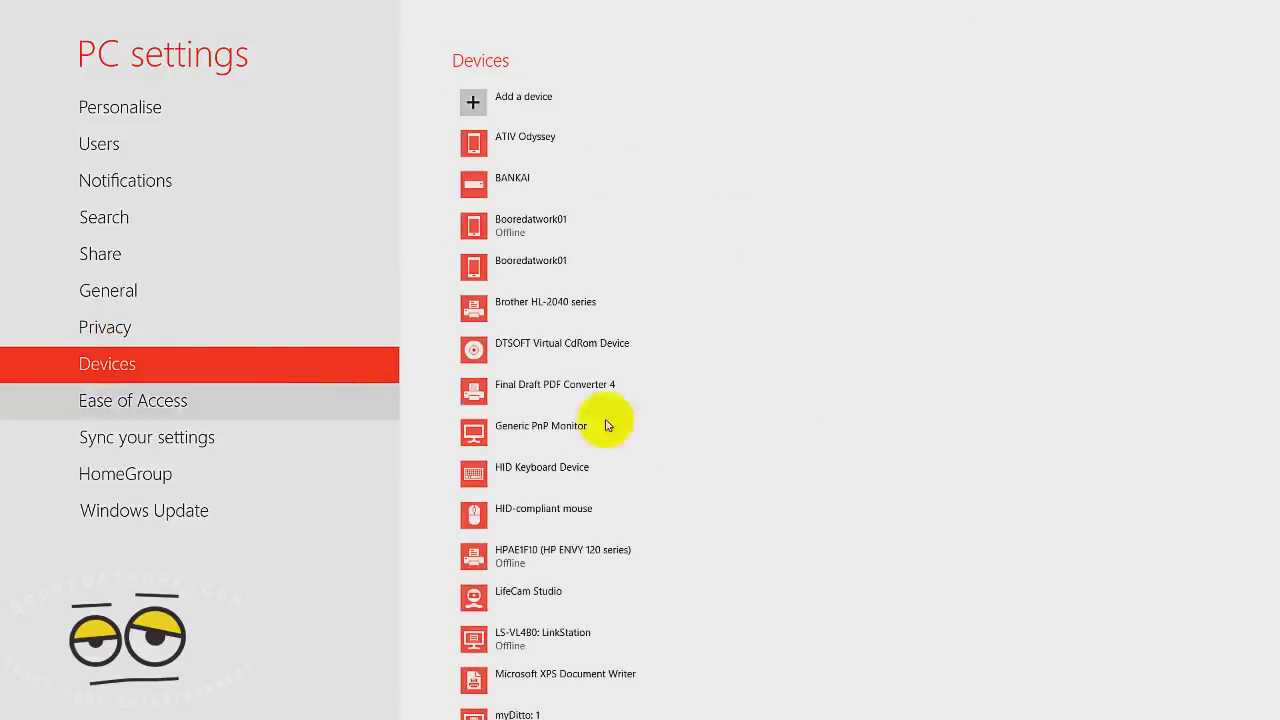
scroll(640, 430, down, 10)
scroll(668, 537, down, 5)
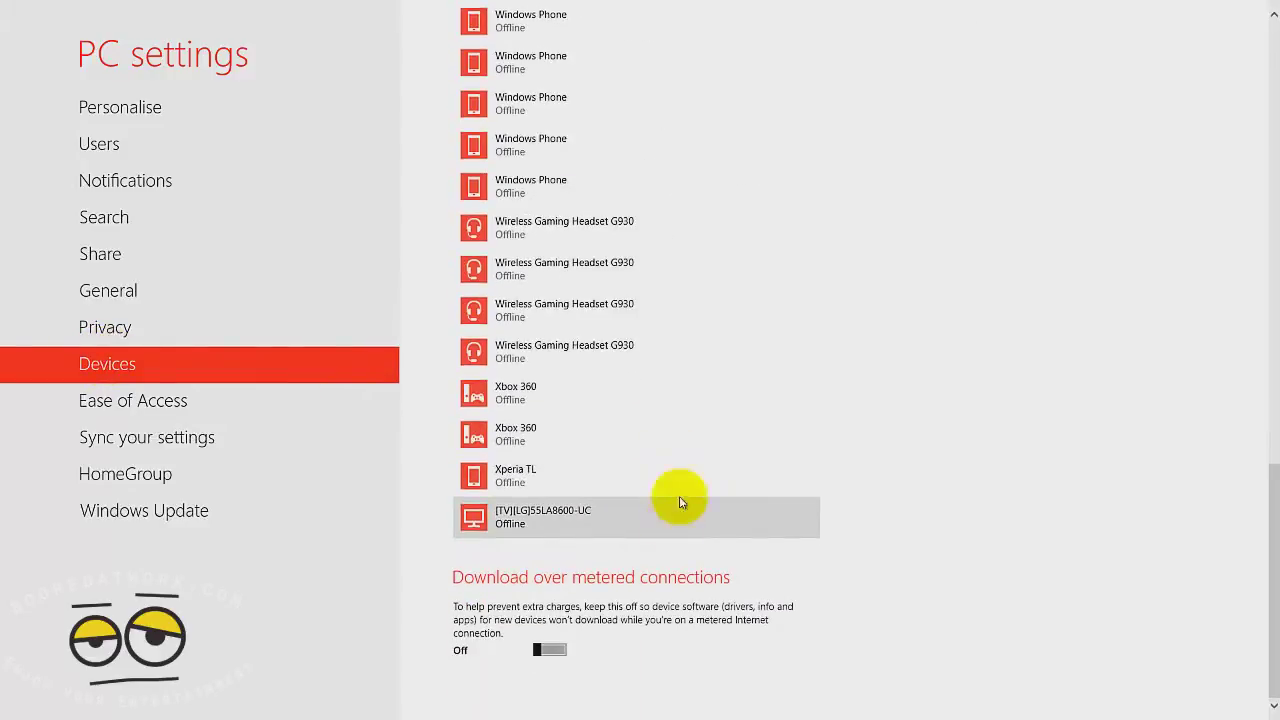
click(205, 404)
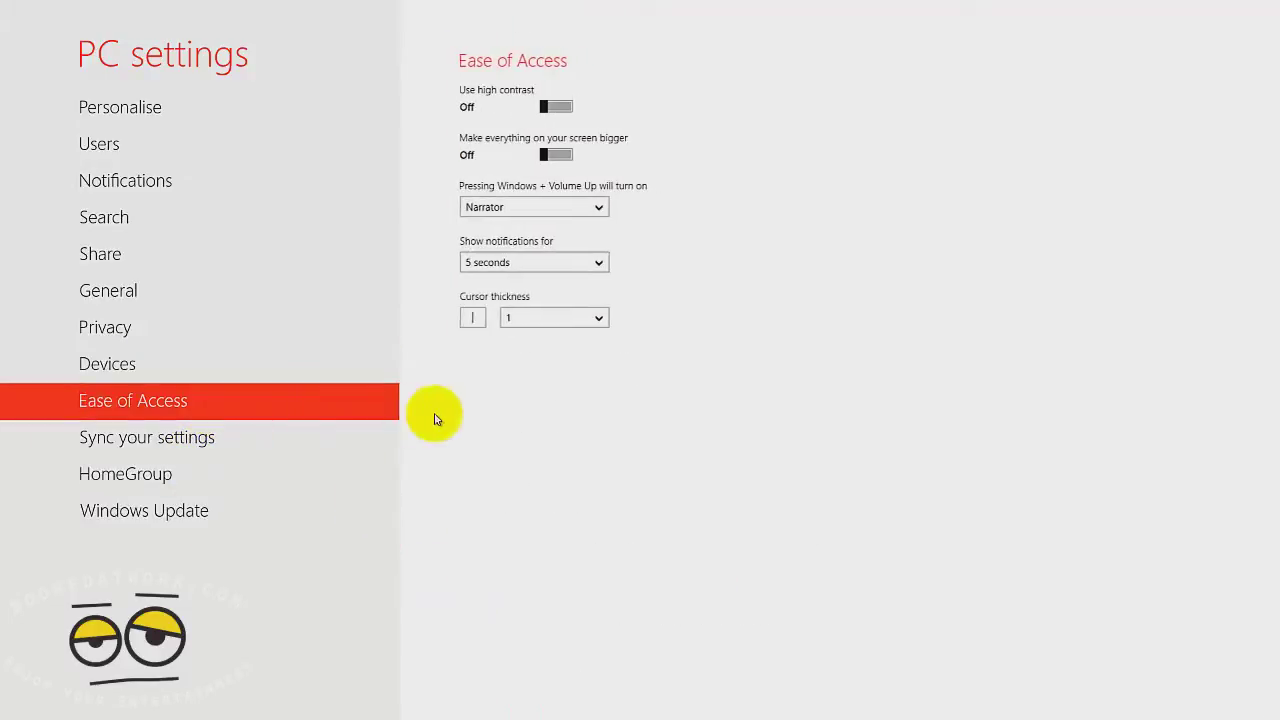
click(200, 448)
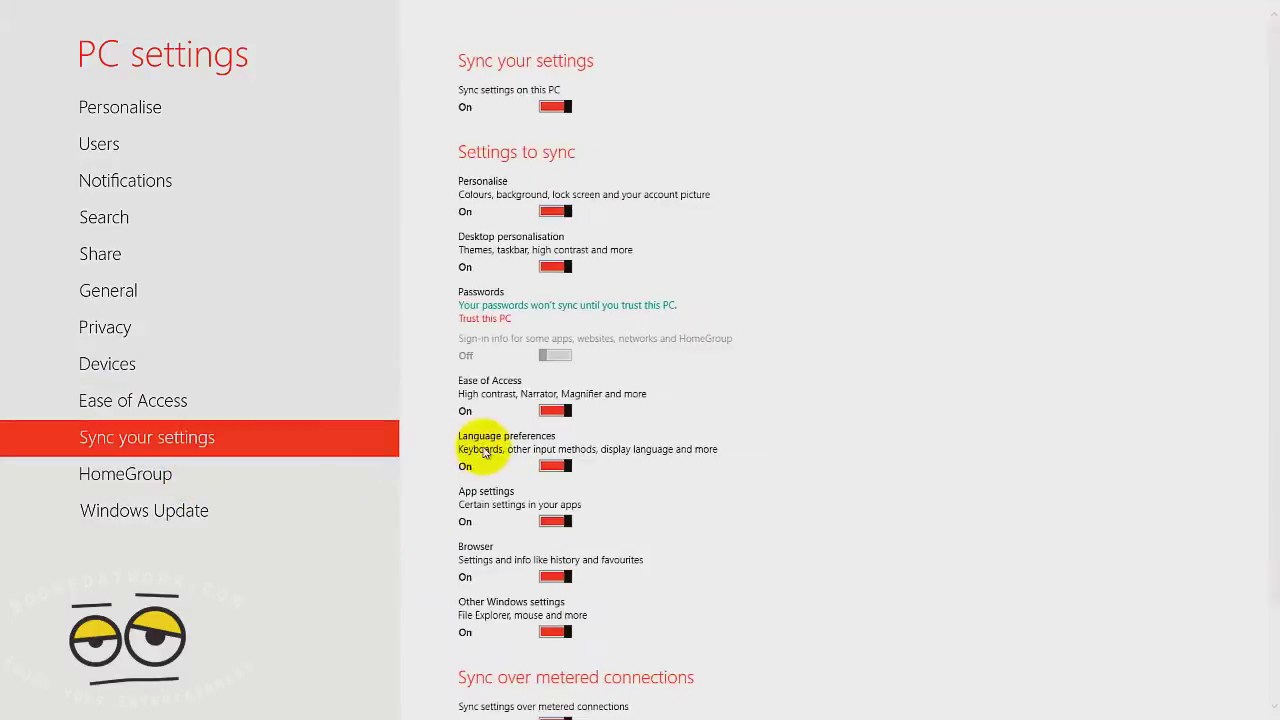
click(165, 478)
click(272, 508)
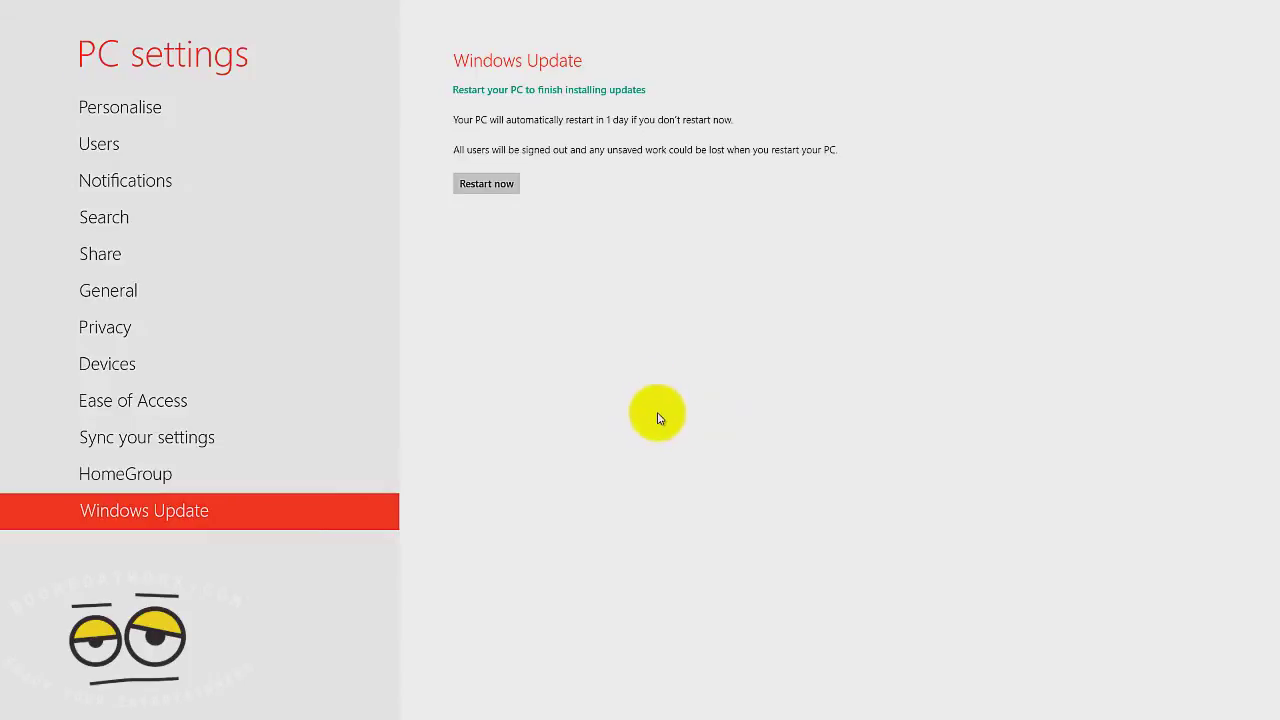
Open the Search charm and switch its scope between Apps, Settings and Files.
mouse_move(1272, 605)
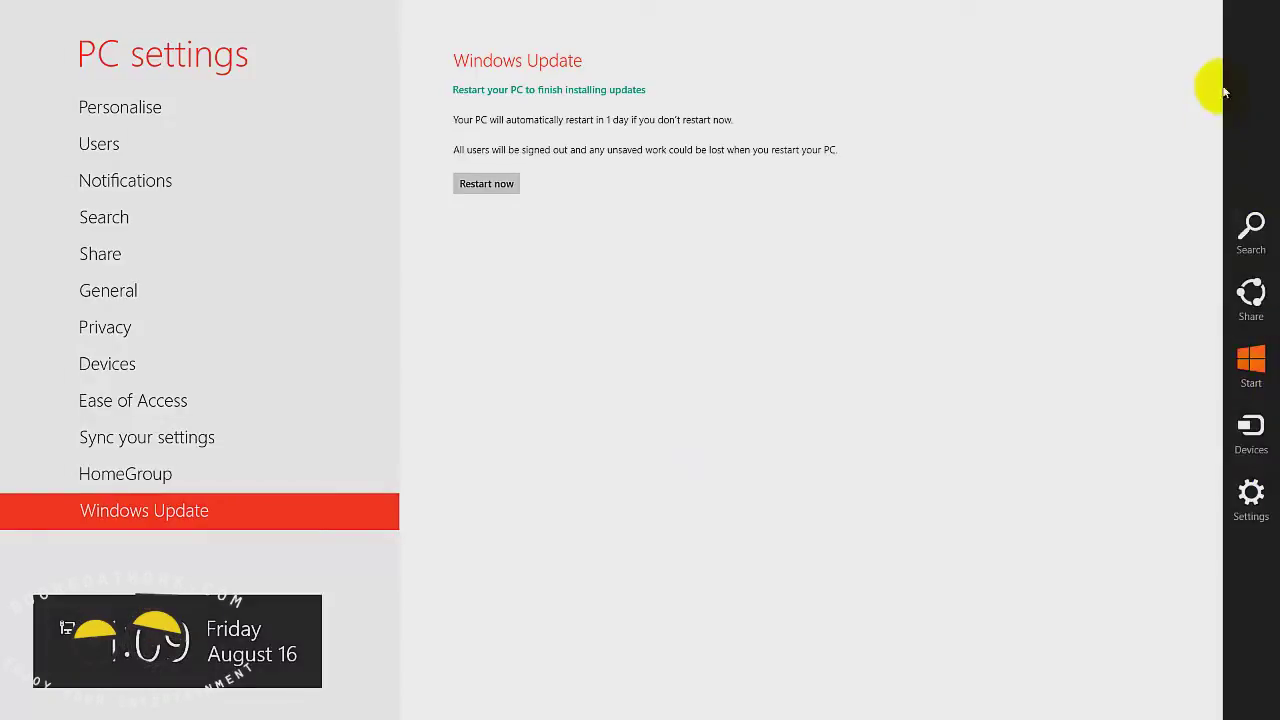
mouse_move(14, 716)
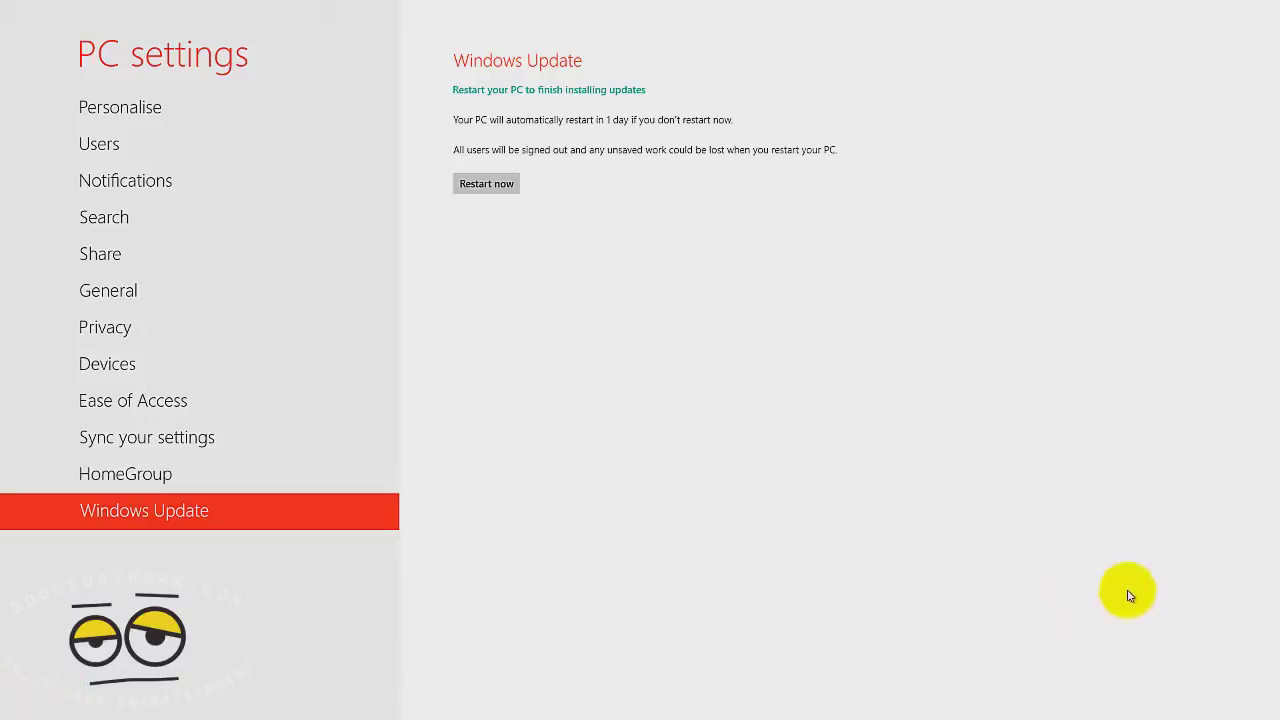
mouse_move(1275, 545)
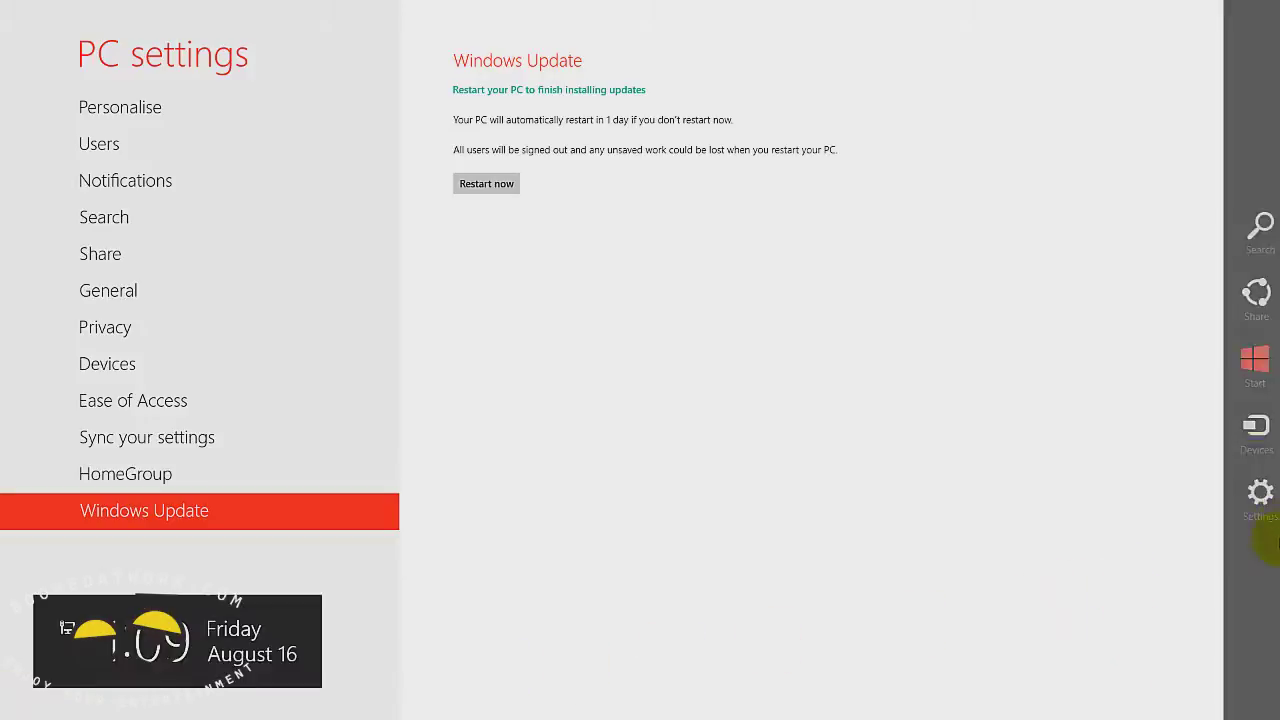
click(1275, 249)
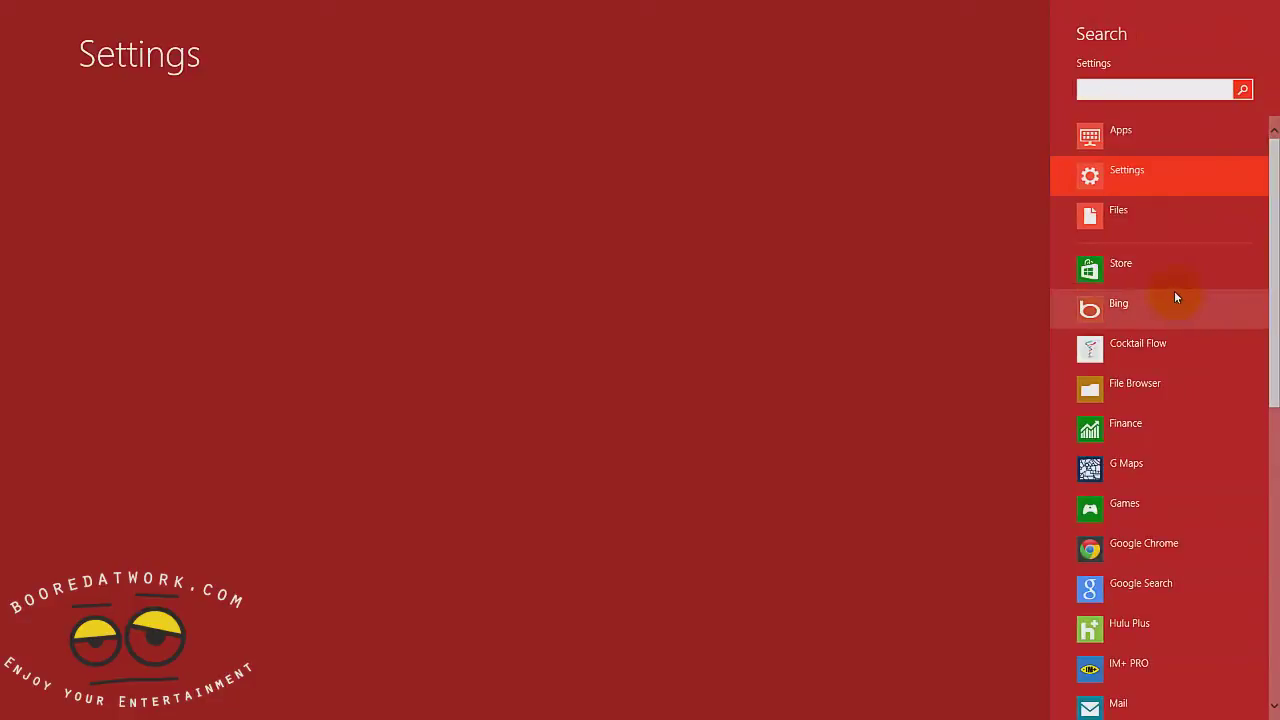
scroll(1174, 297, down, 5)
scroll(1172, 482, up, 10)
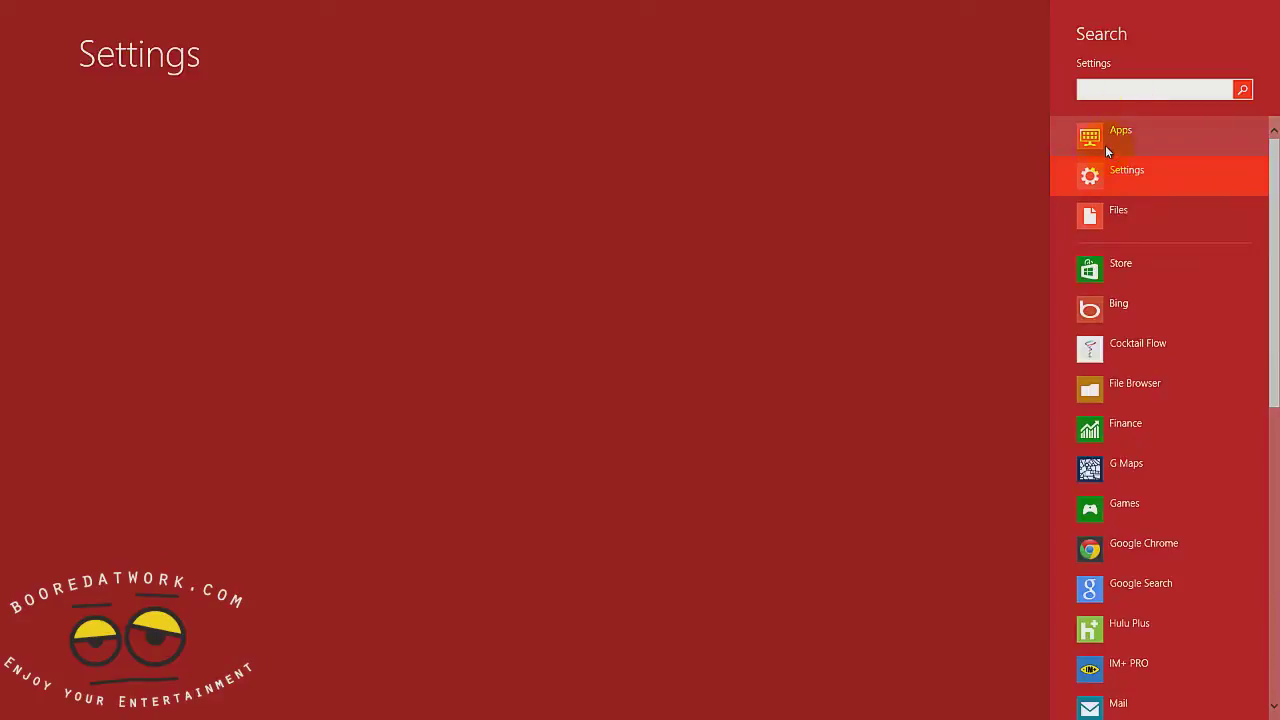
click(1108, 139)
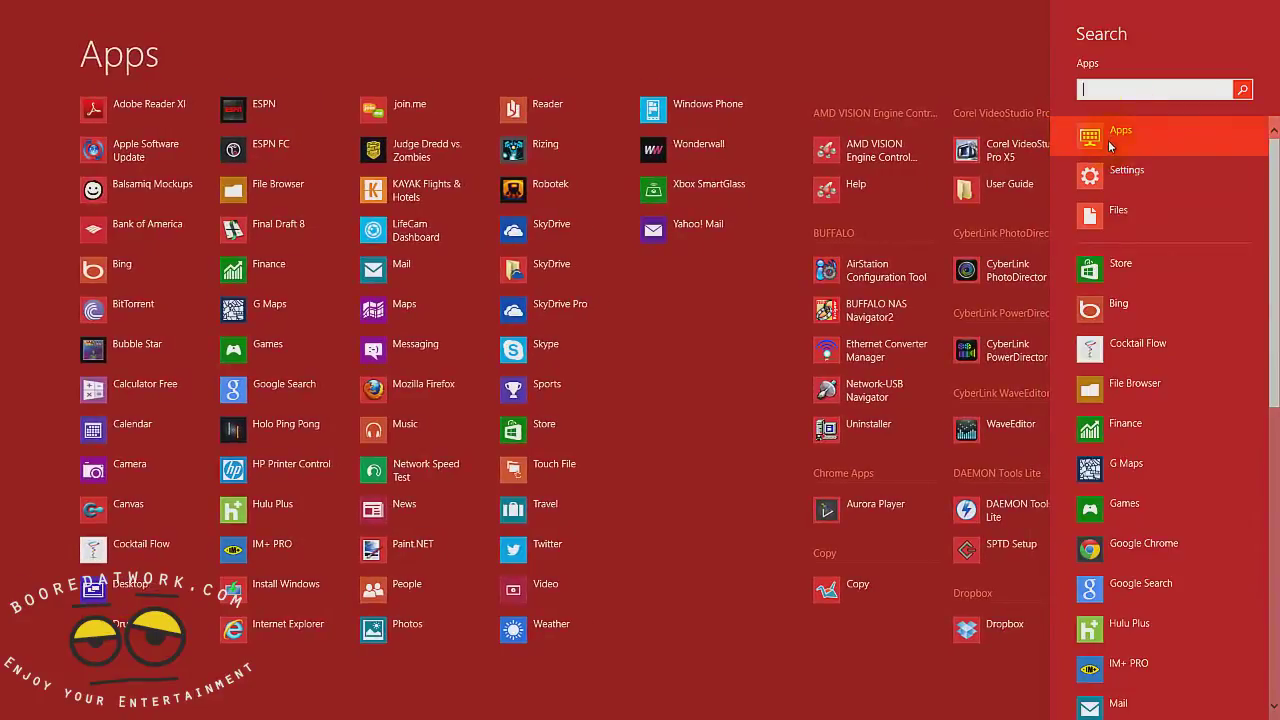
click(1112, 178)
click(1113, 209)
Search for 'nokia', review the matching files, then return to the Start screen.
click(1111, 89)
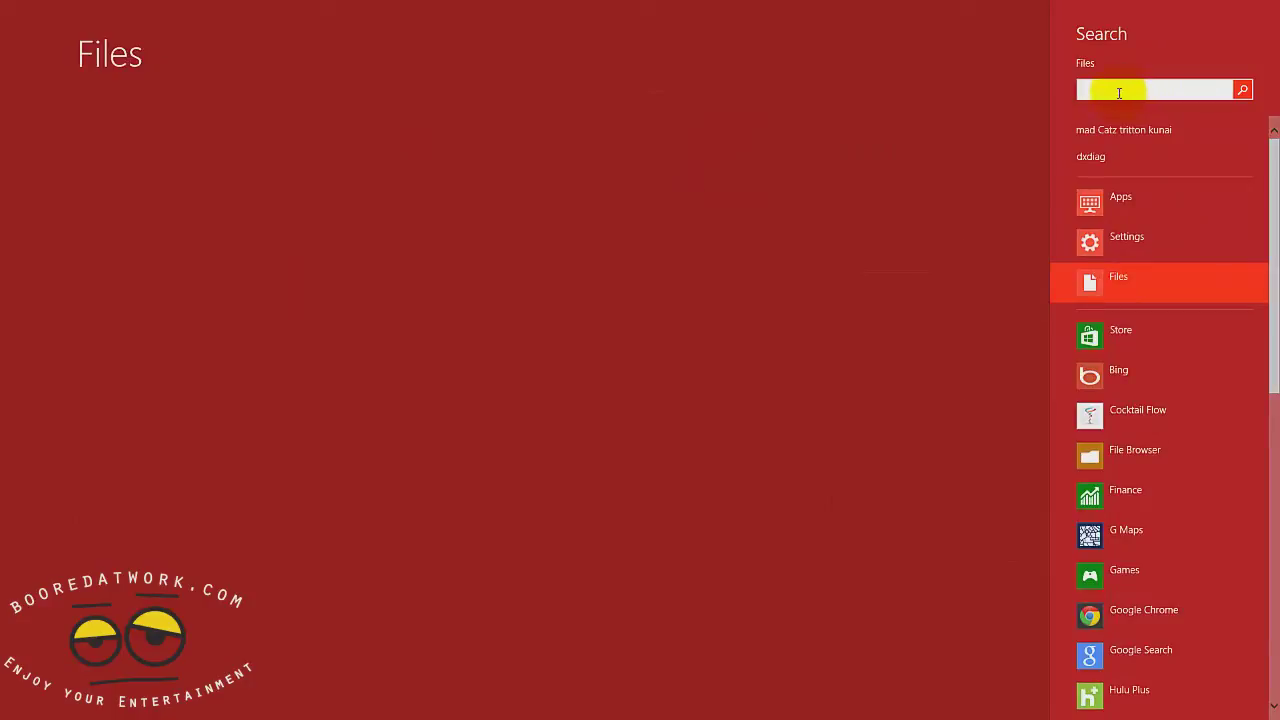
click(1110, 206)
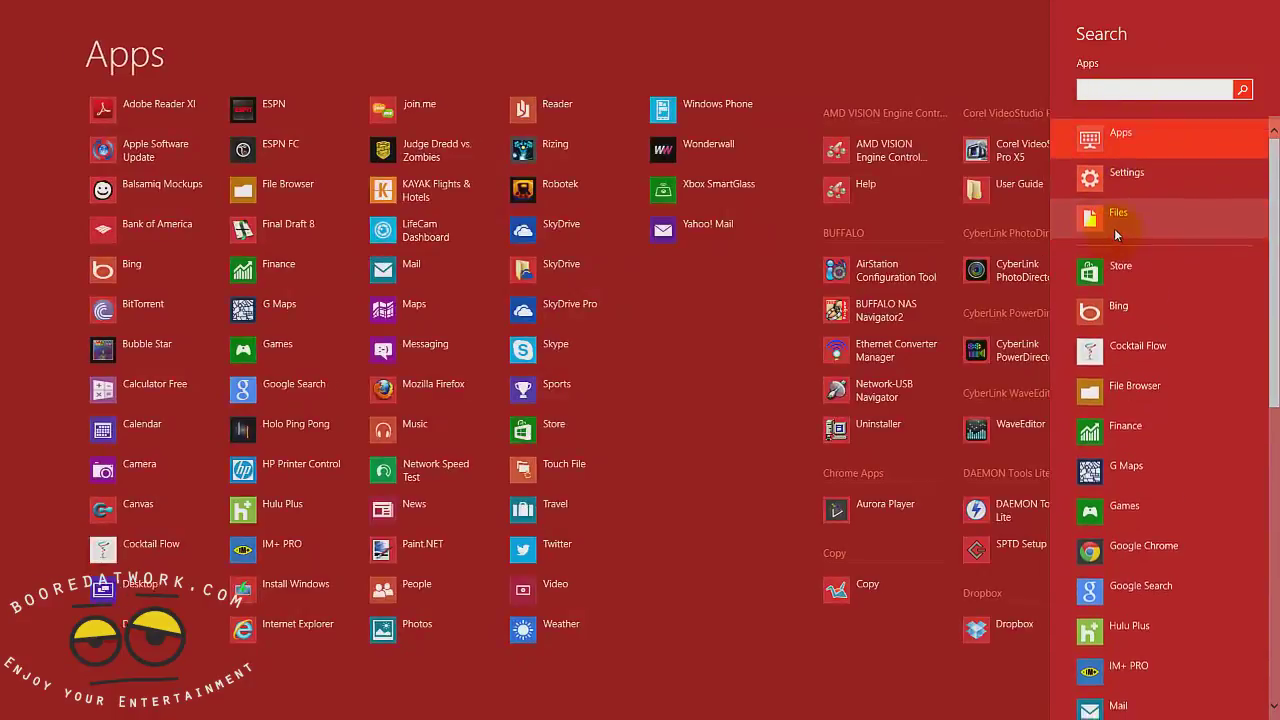
click(1123, 92)
text(n)
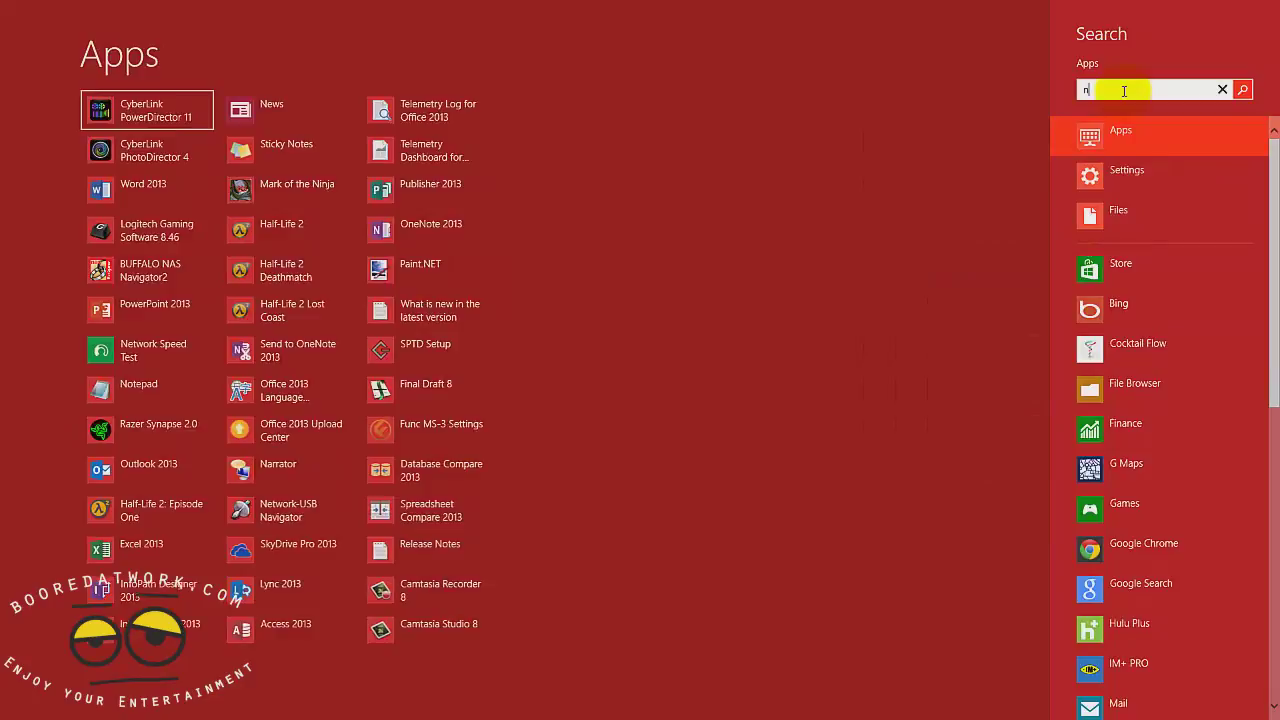
text(okia)
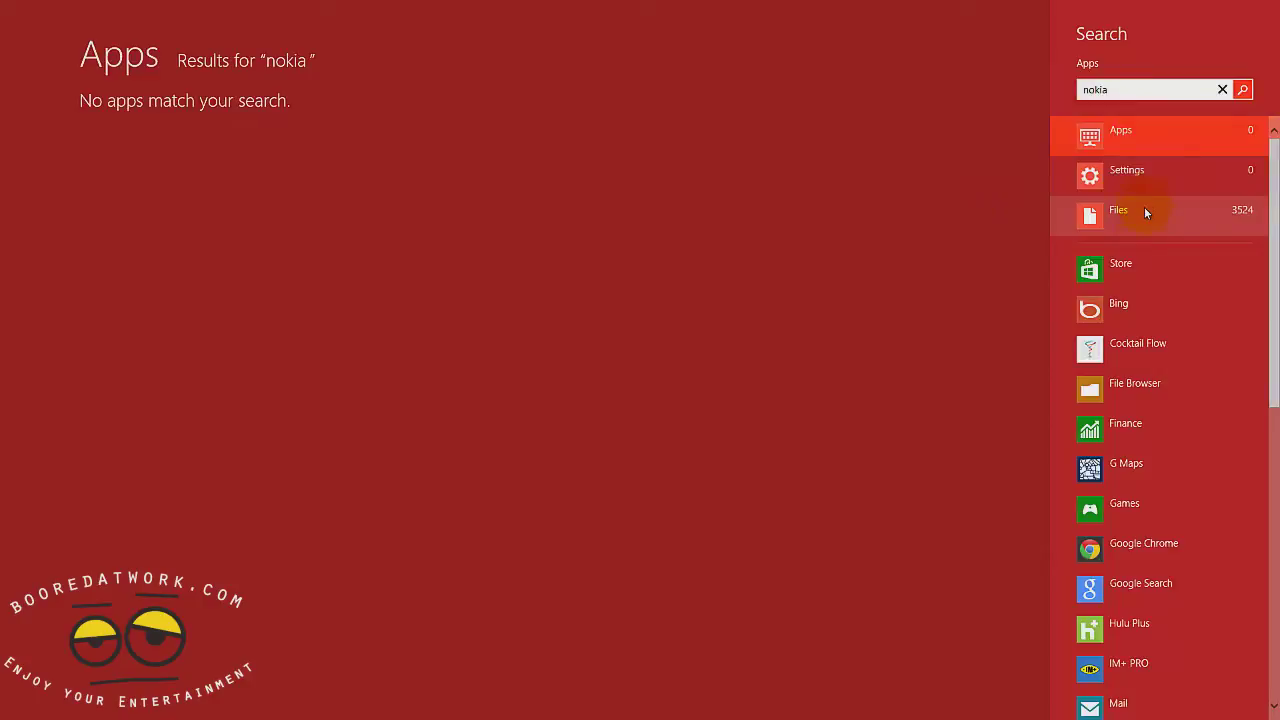
click(1142, 213)
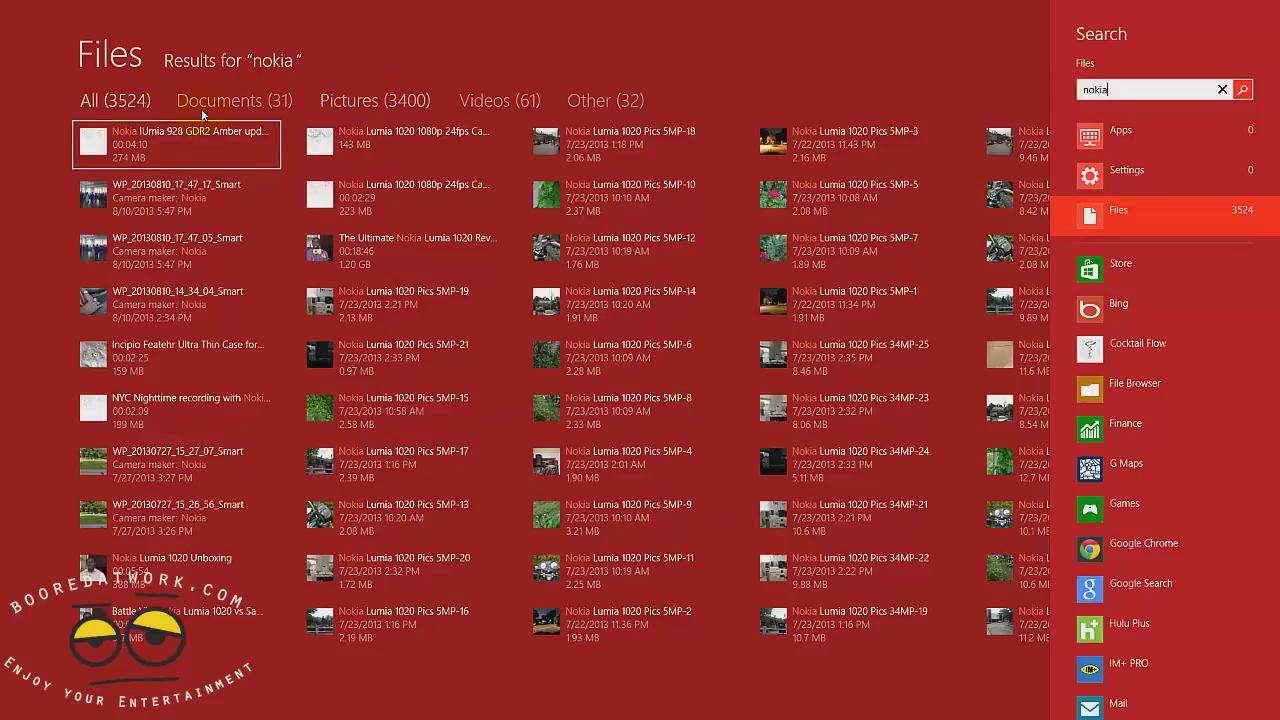
click(20, 684)
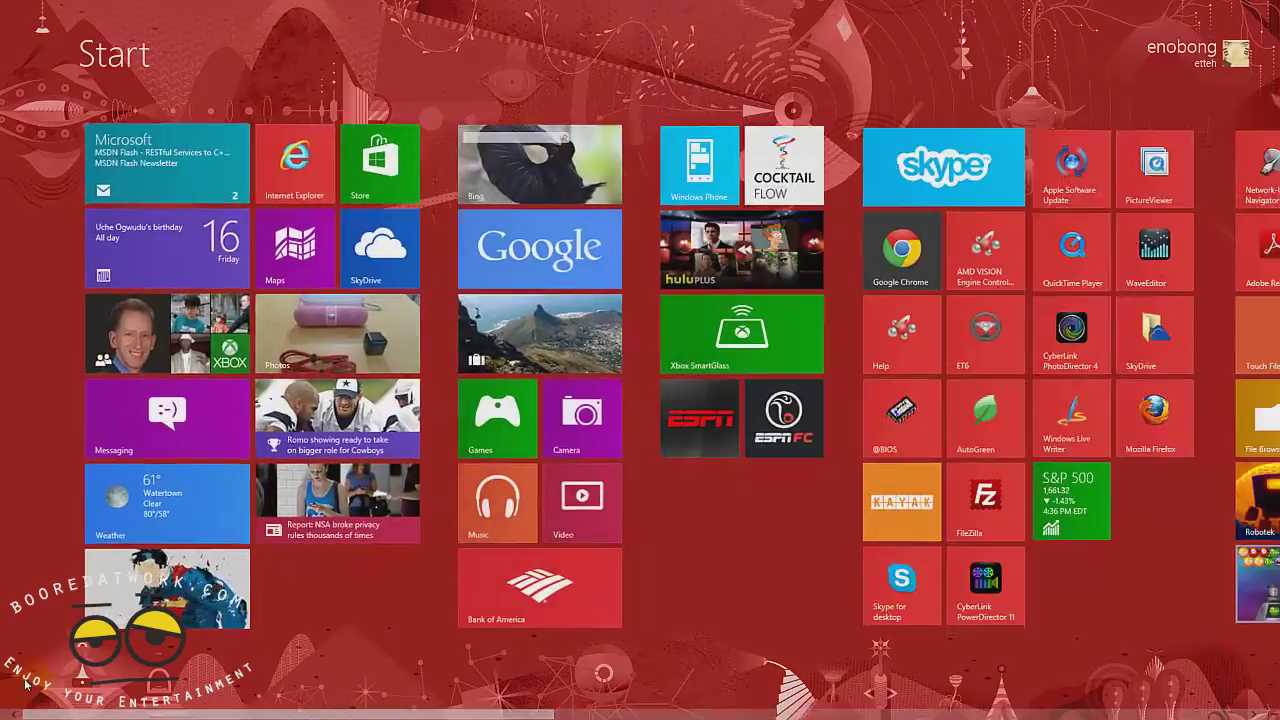
From the desktop, search apps for 'nokia', then open the Share charm, which has nothing to share.
key(super+Pause)
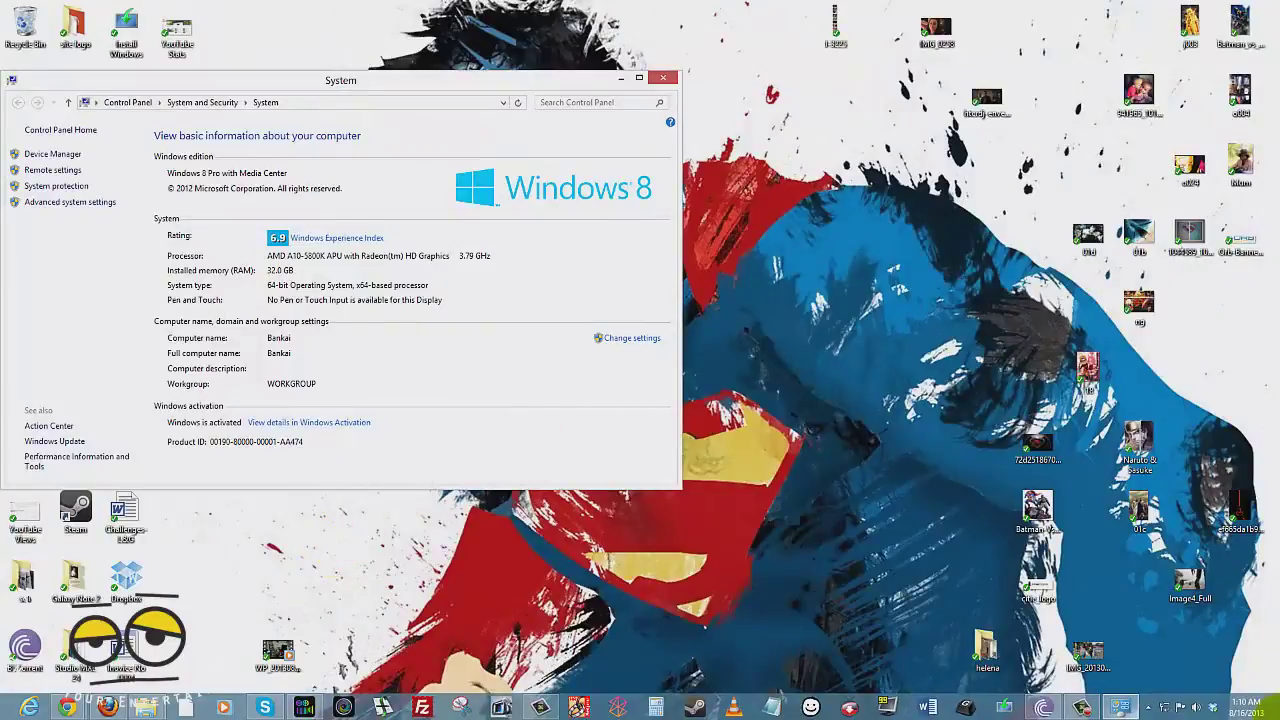
click(1251, 229)
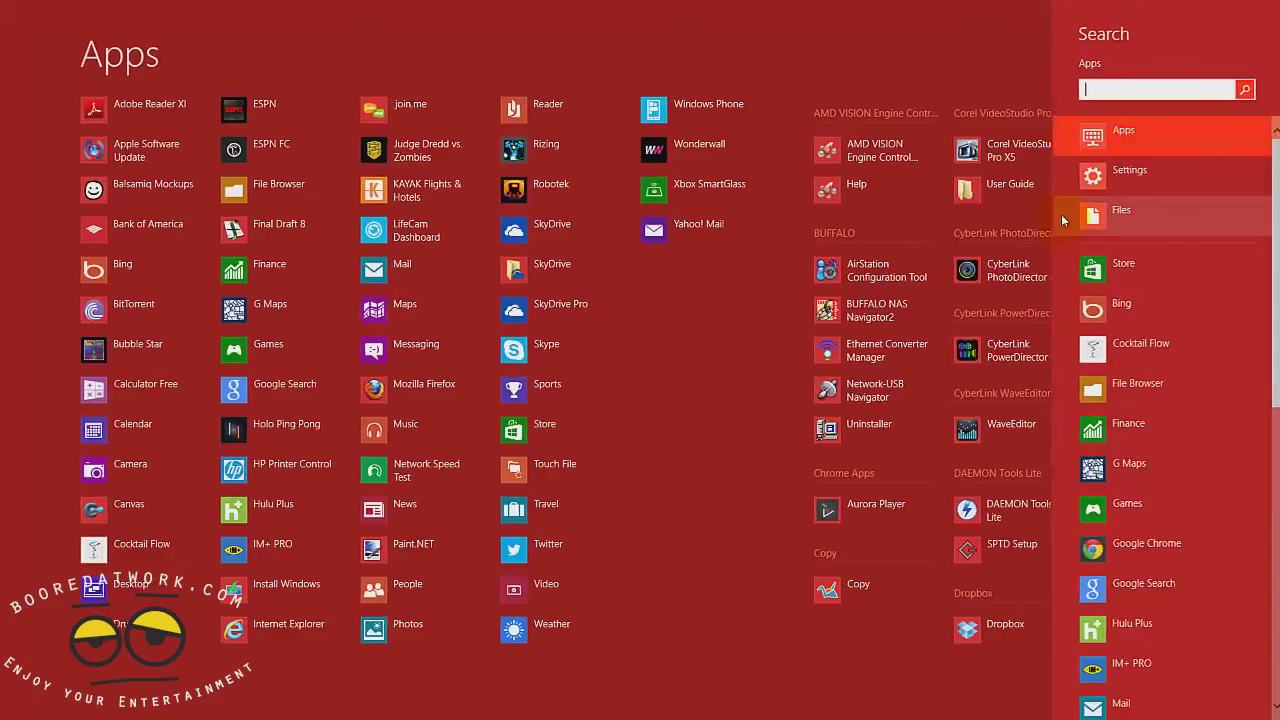
text(nokia)
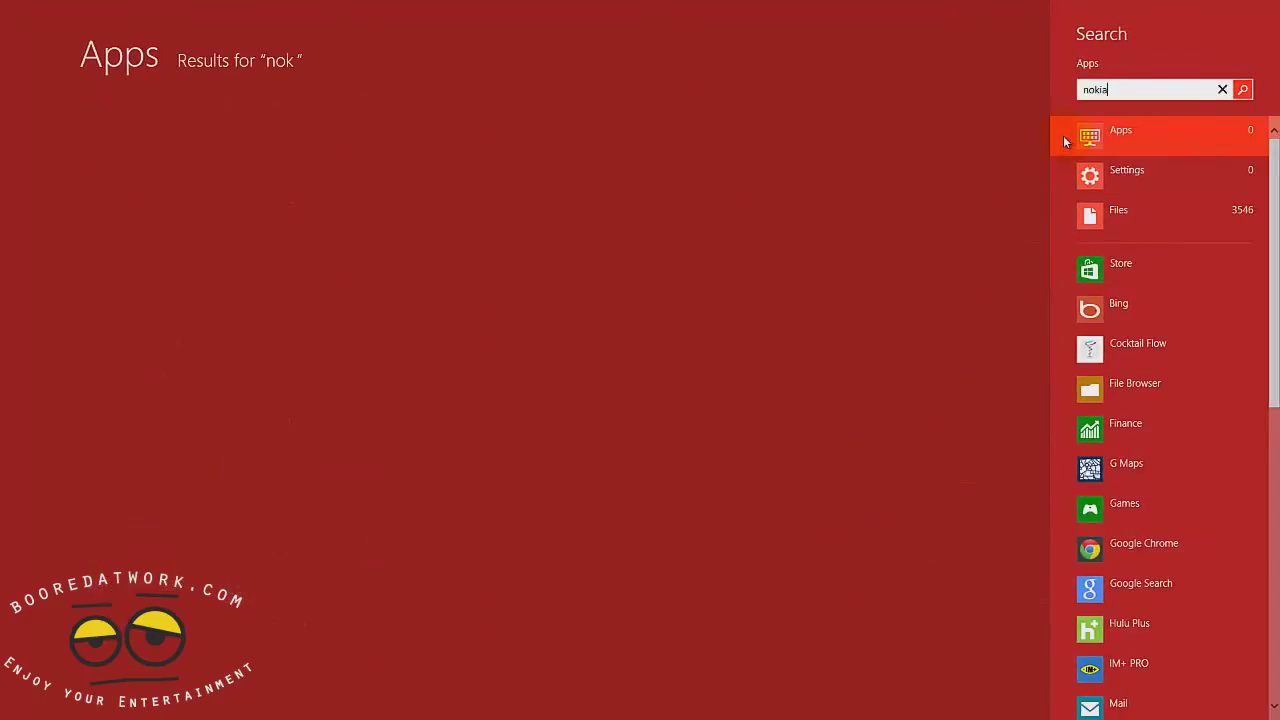
click(1118, 222)
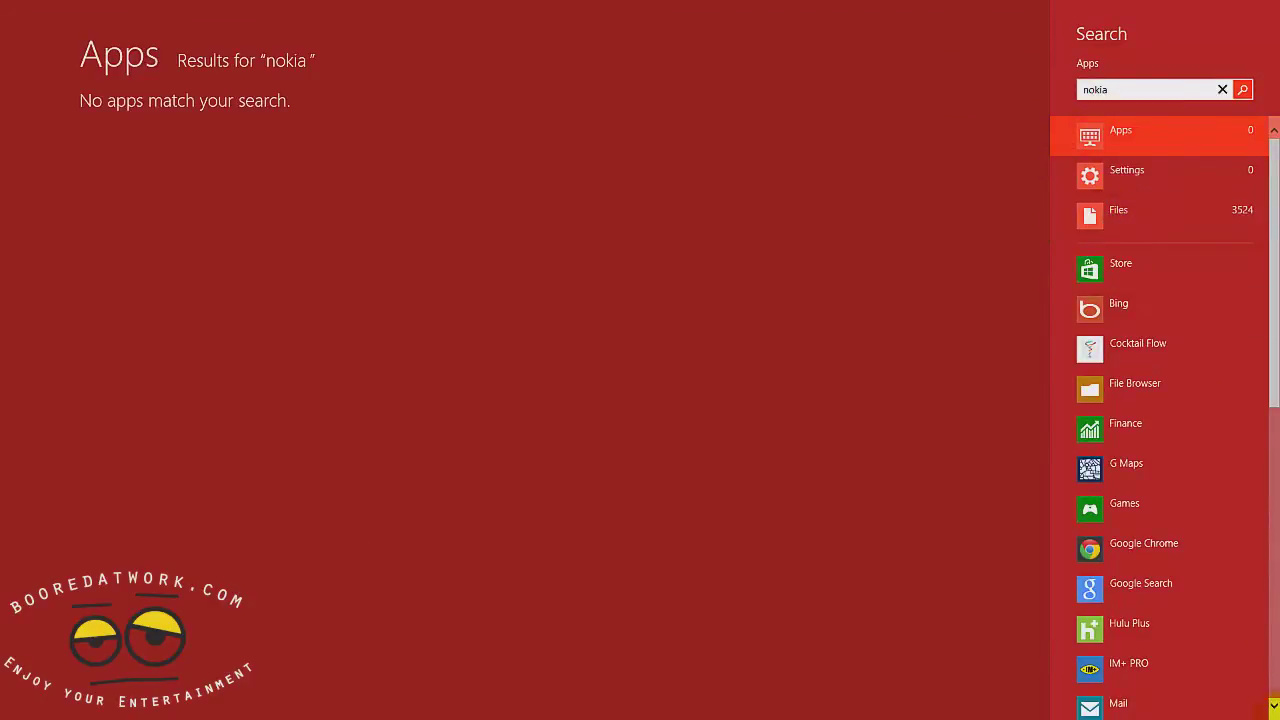
mouse_move(1277, 712)
click(1250, 295)
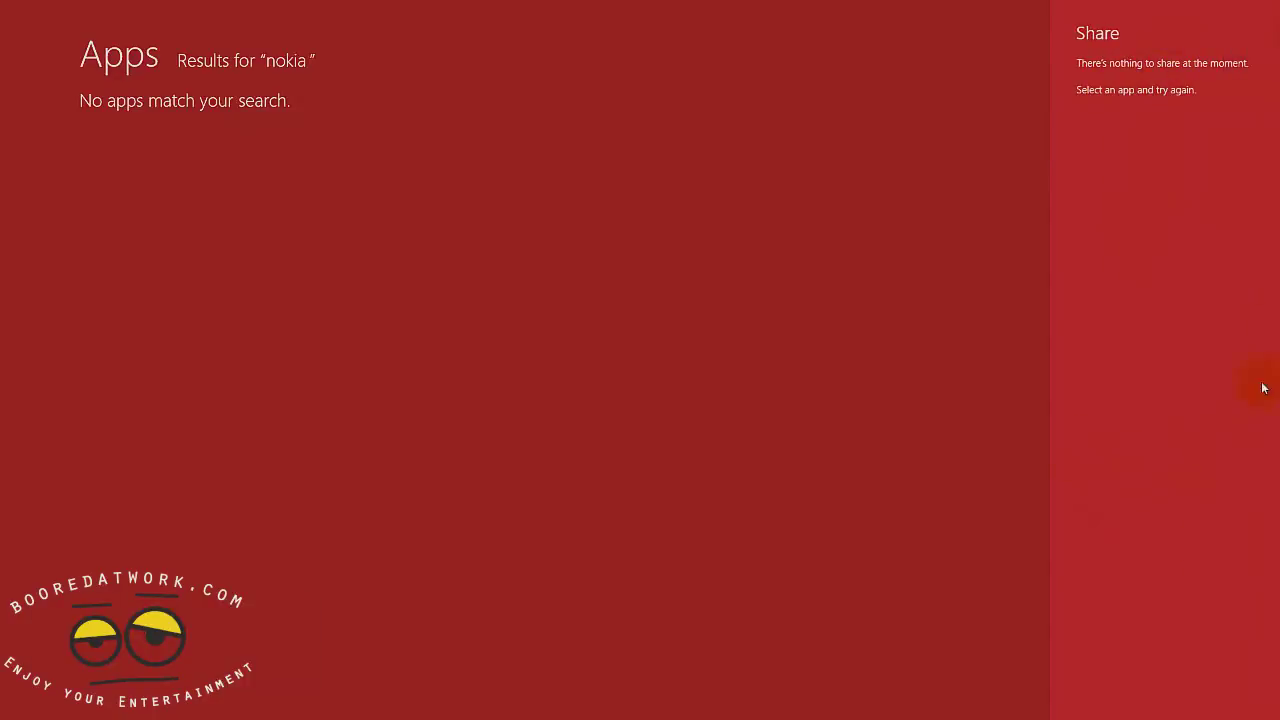
Show the file results for 'nokia' and play the Lumia 928 walkthrough video.
mouse_move(1277, 712)
click(1251, 229)
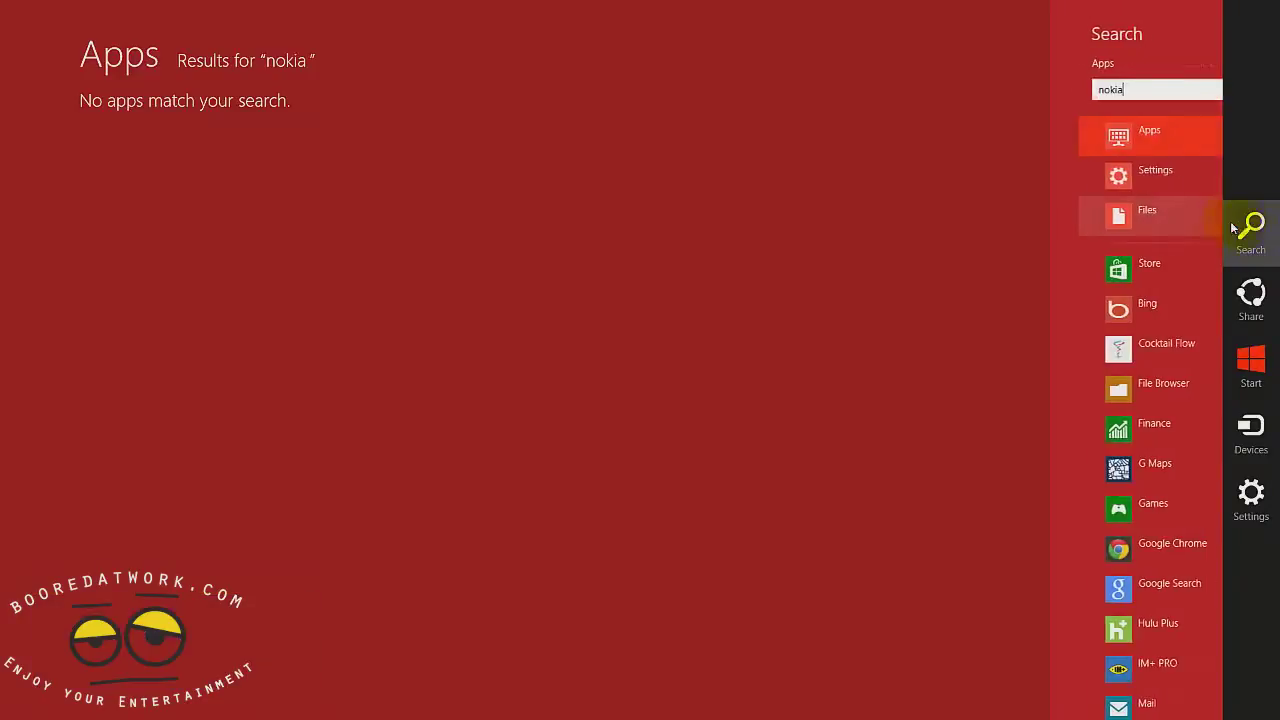
click(1110, 215)
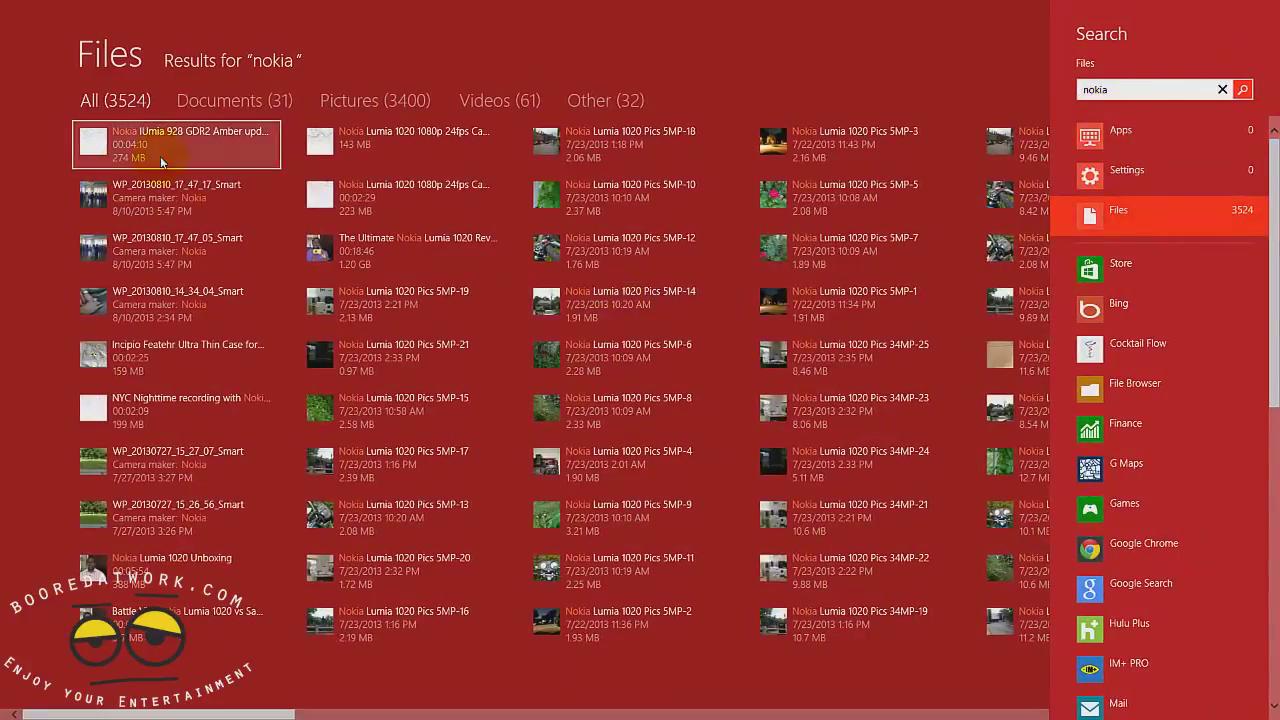
click(160, 156)
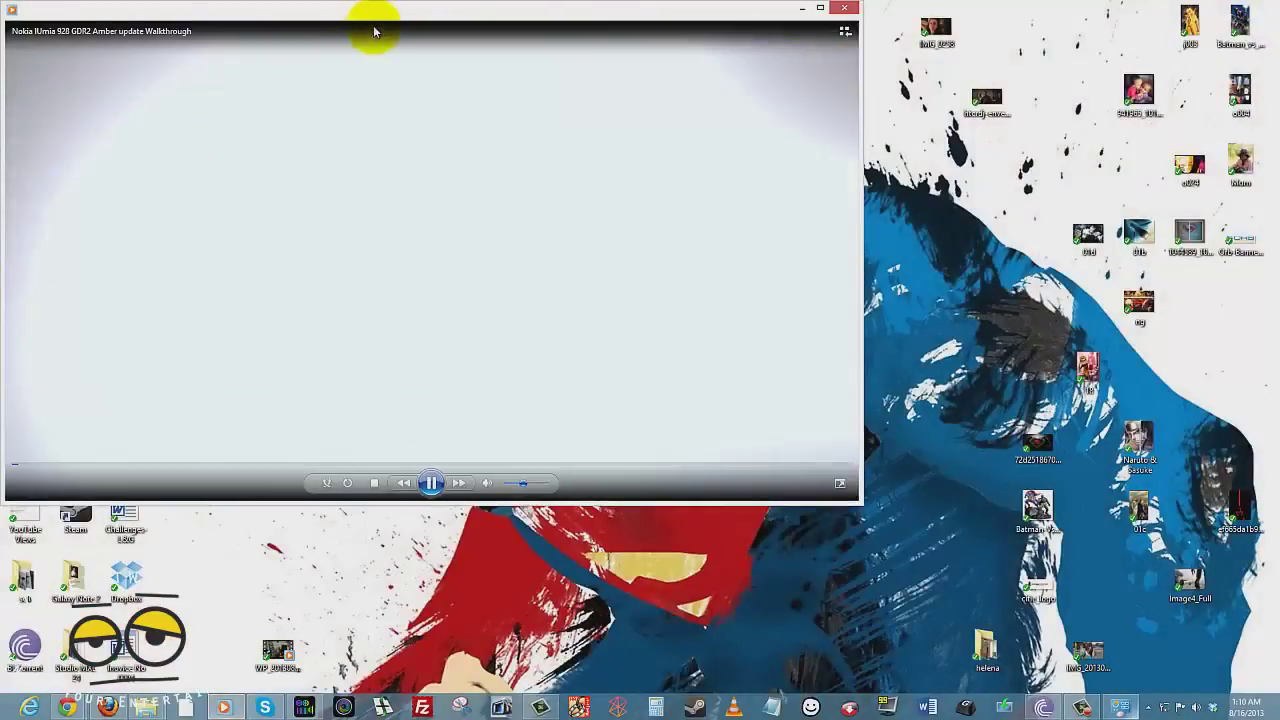
Close the video player and minimize the System window to clear the desktop.
click(845, 8)
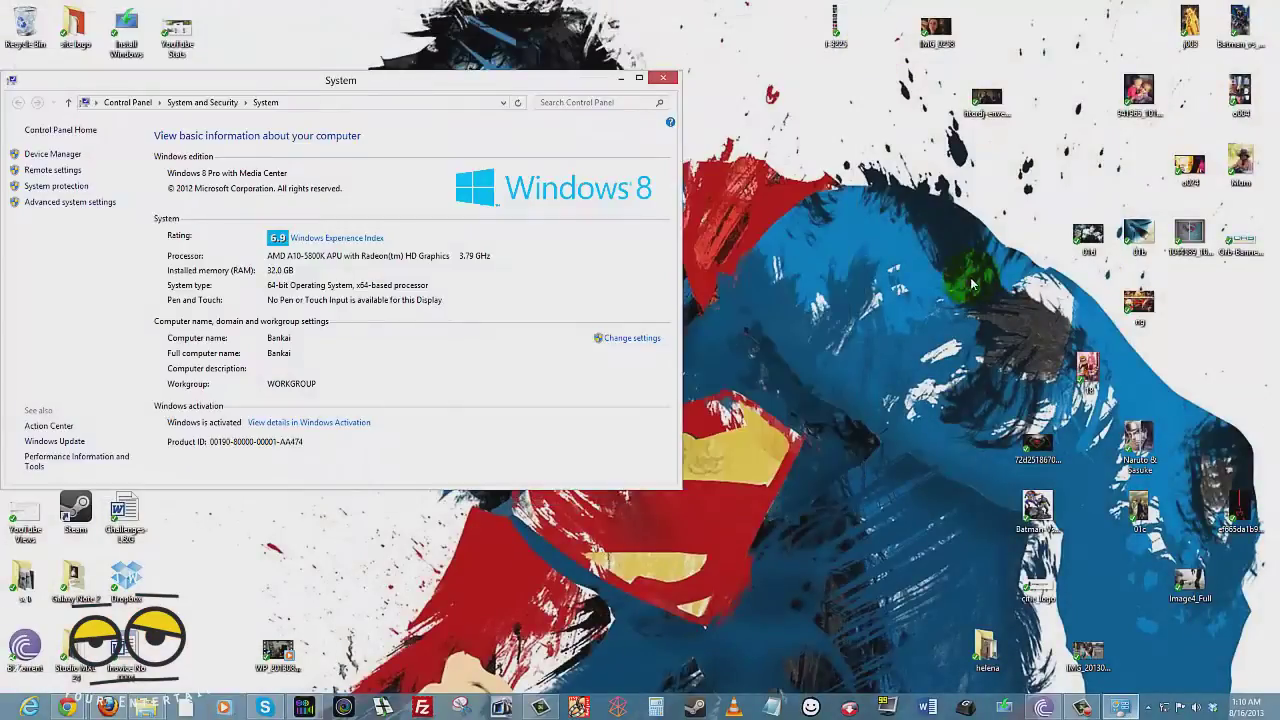
mouse_move(1272, 590)
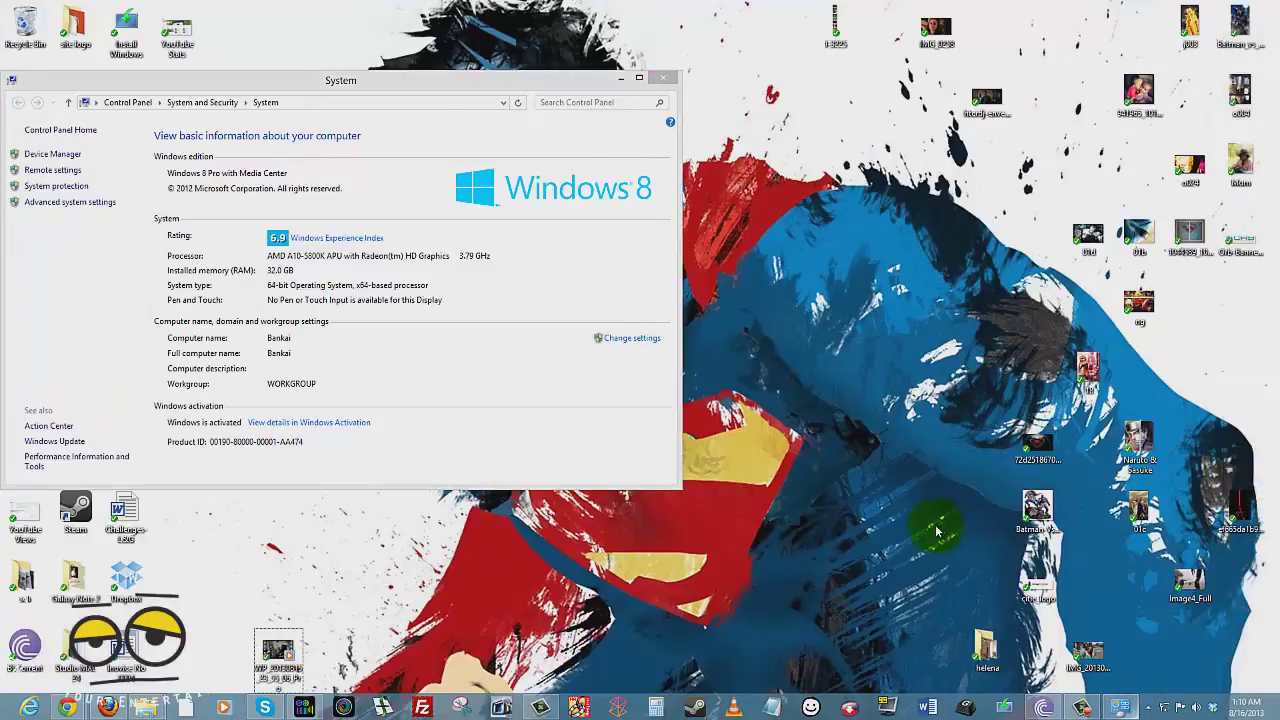
click(621, 77)
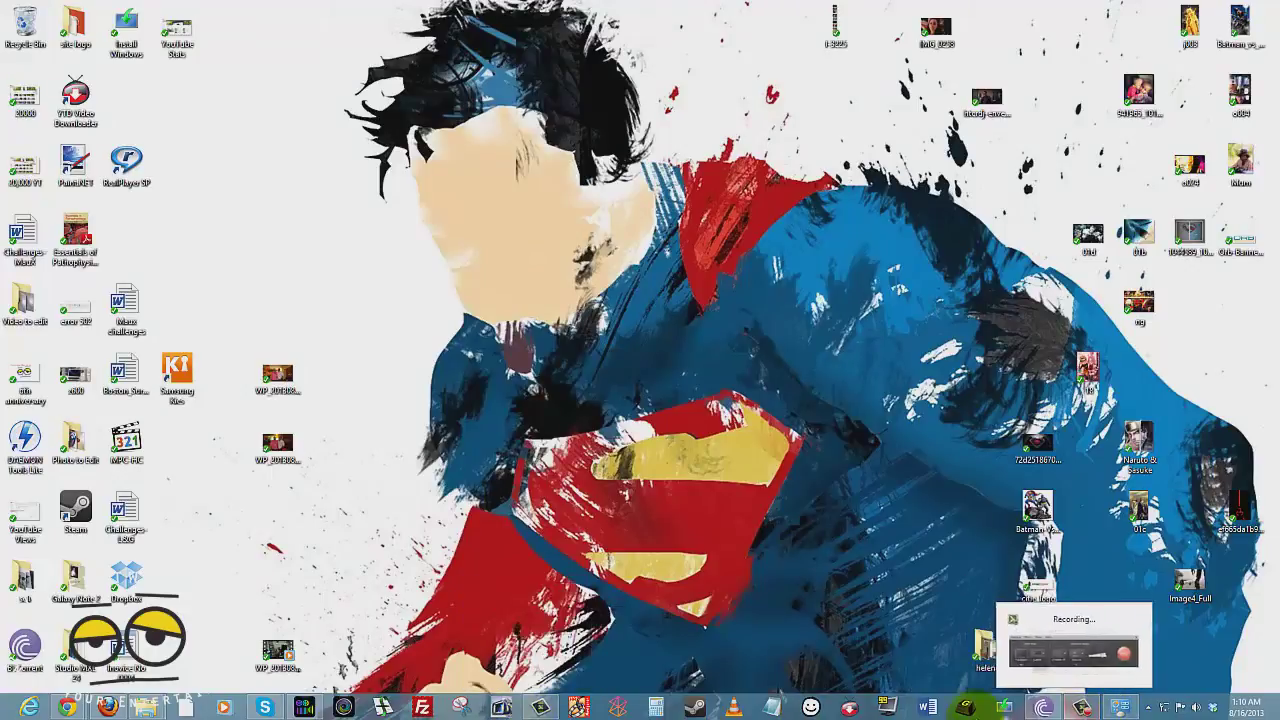
mouse_move(560, 710)
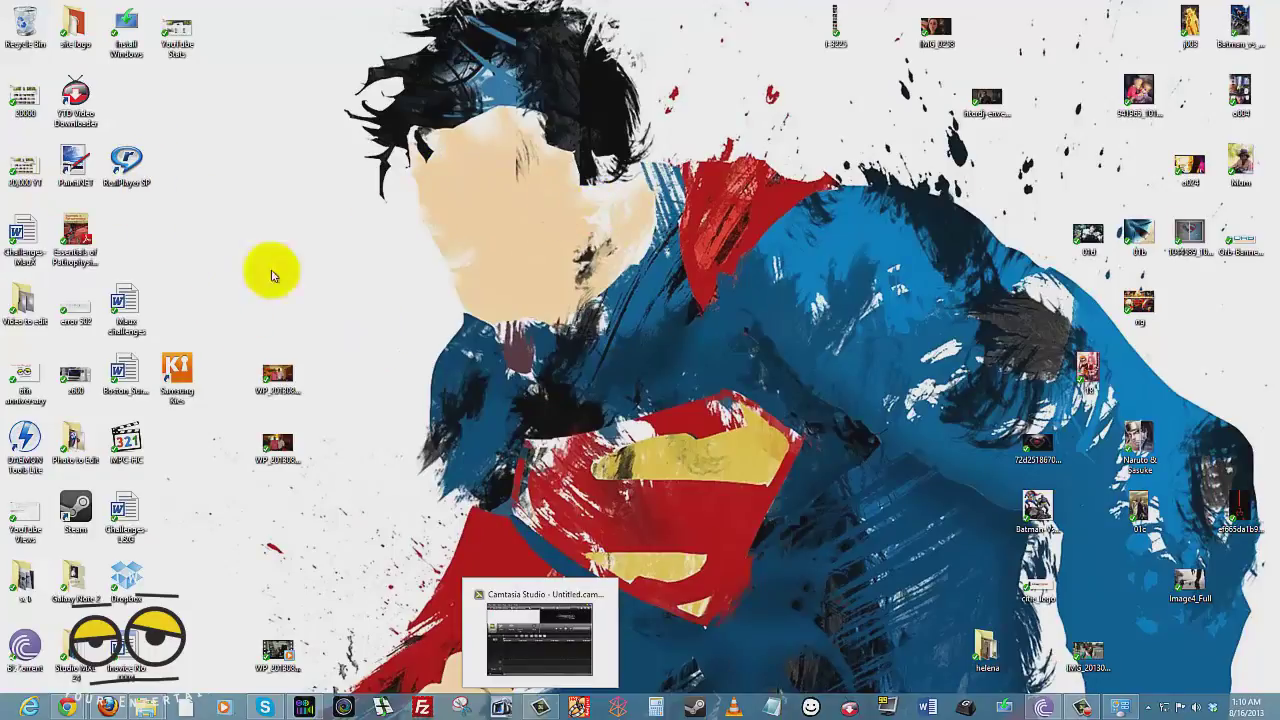
click(564, 395)
mouse_move(68, 708)
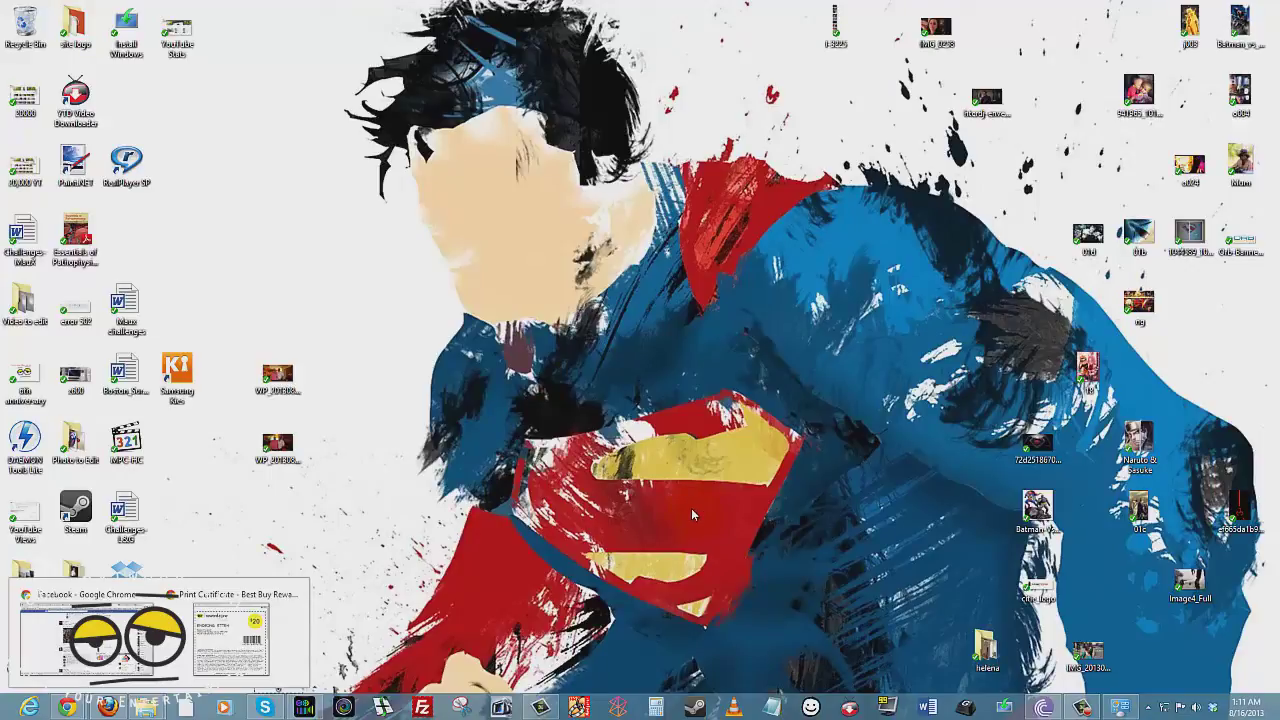
click(540, 645)
mouse_move(3, 716)
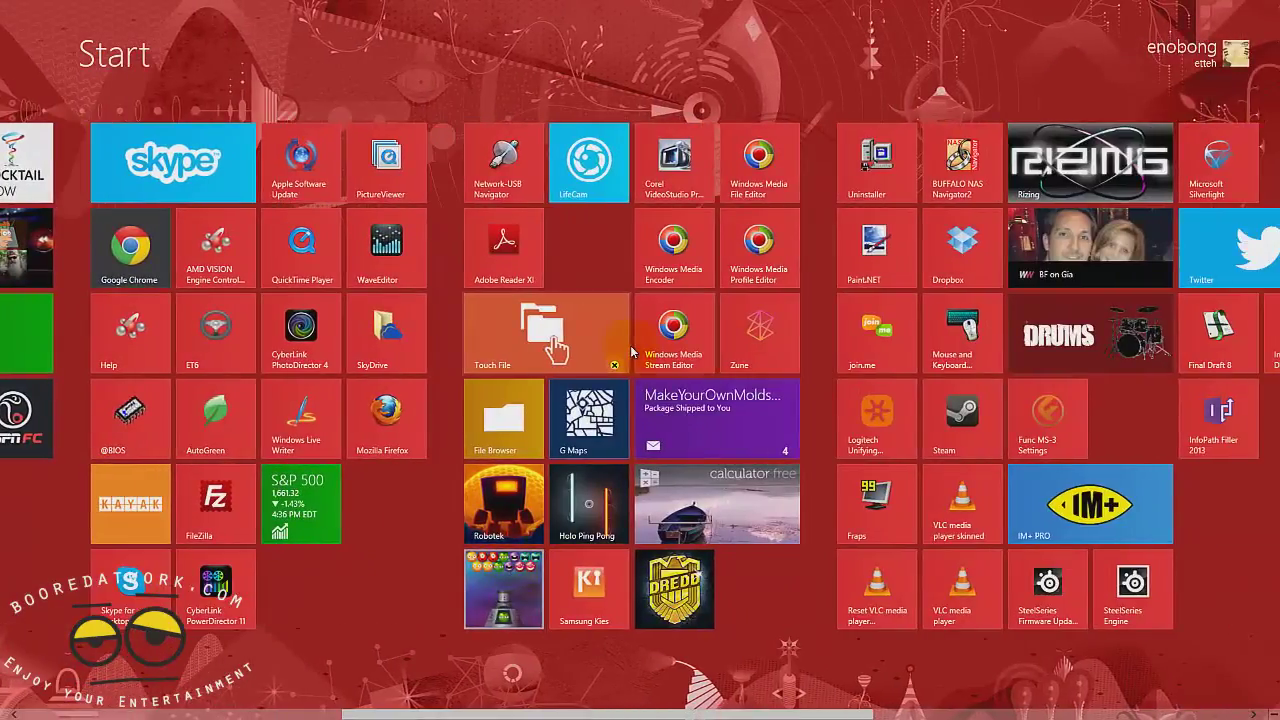
scroll(631, 350, right, 5)
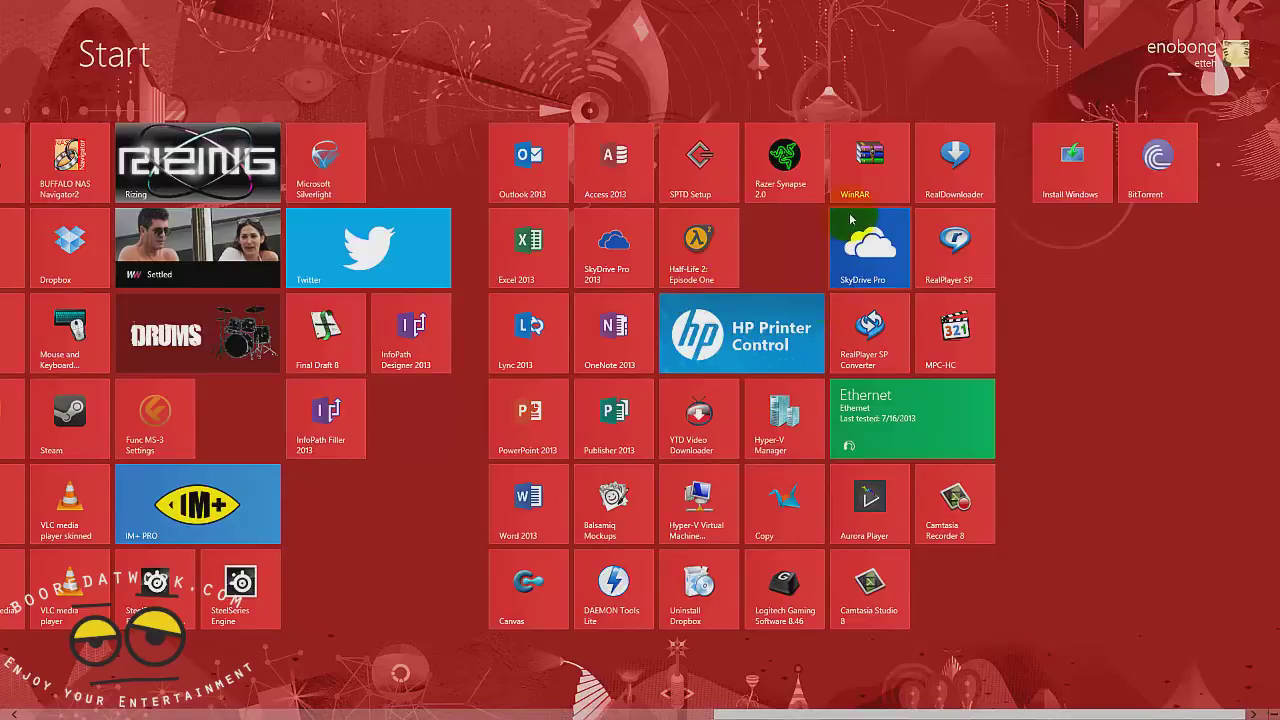
Scroll the Start screen to PowerPoint 2013, pin it to the taskbar, then return to the desktop.
right_click(524, 432)
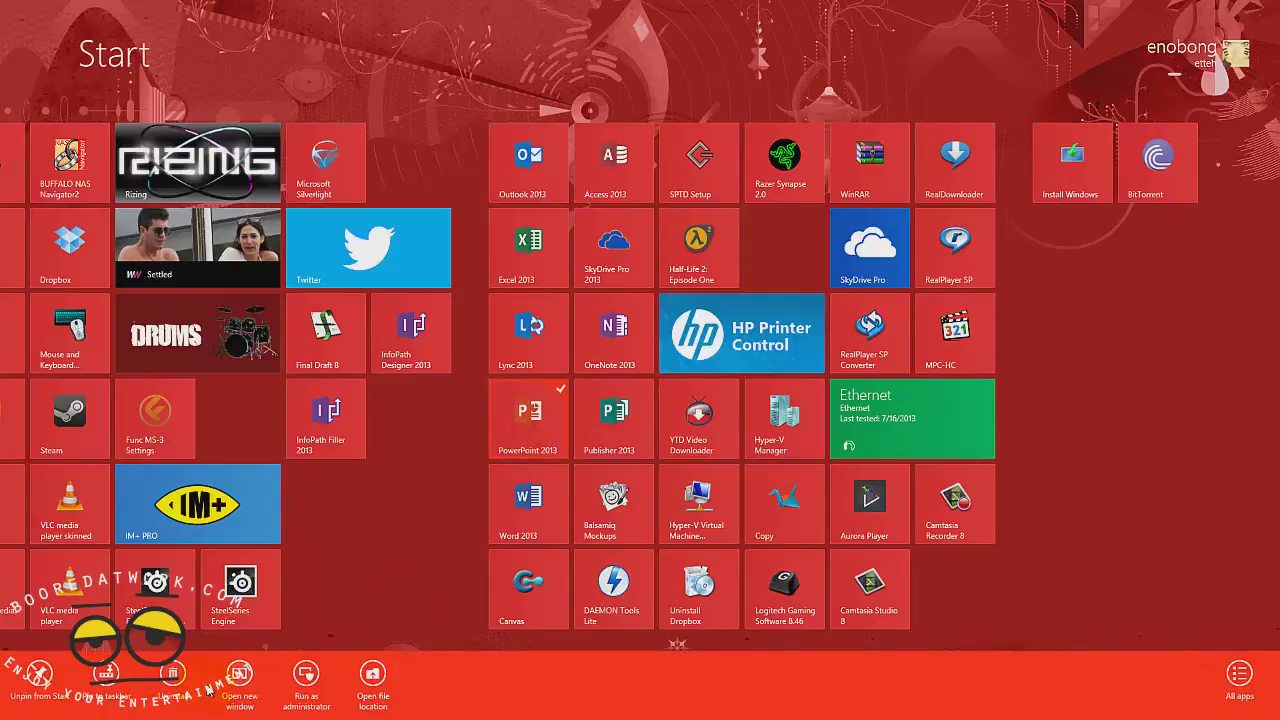
click(110, 680)
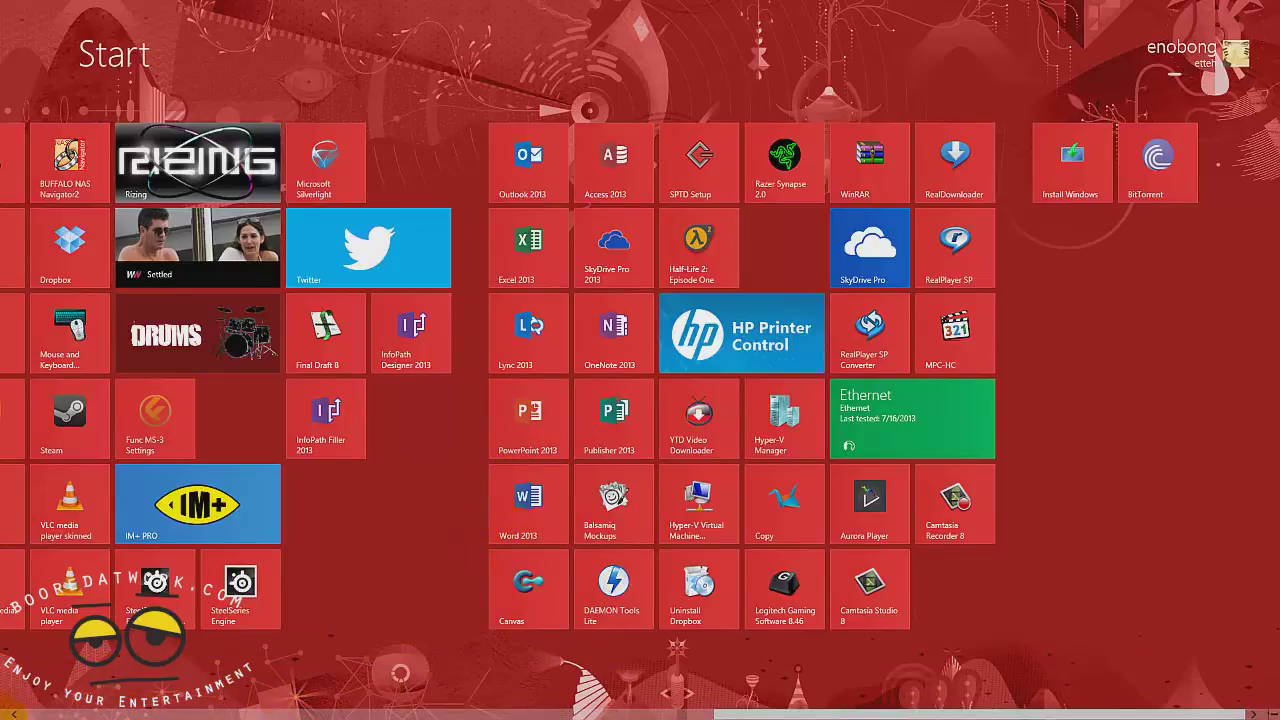
mouse_move(4, 702)
click(4, 702)
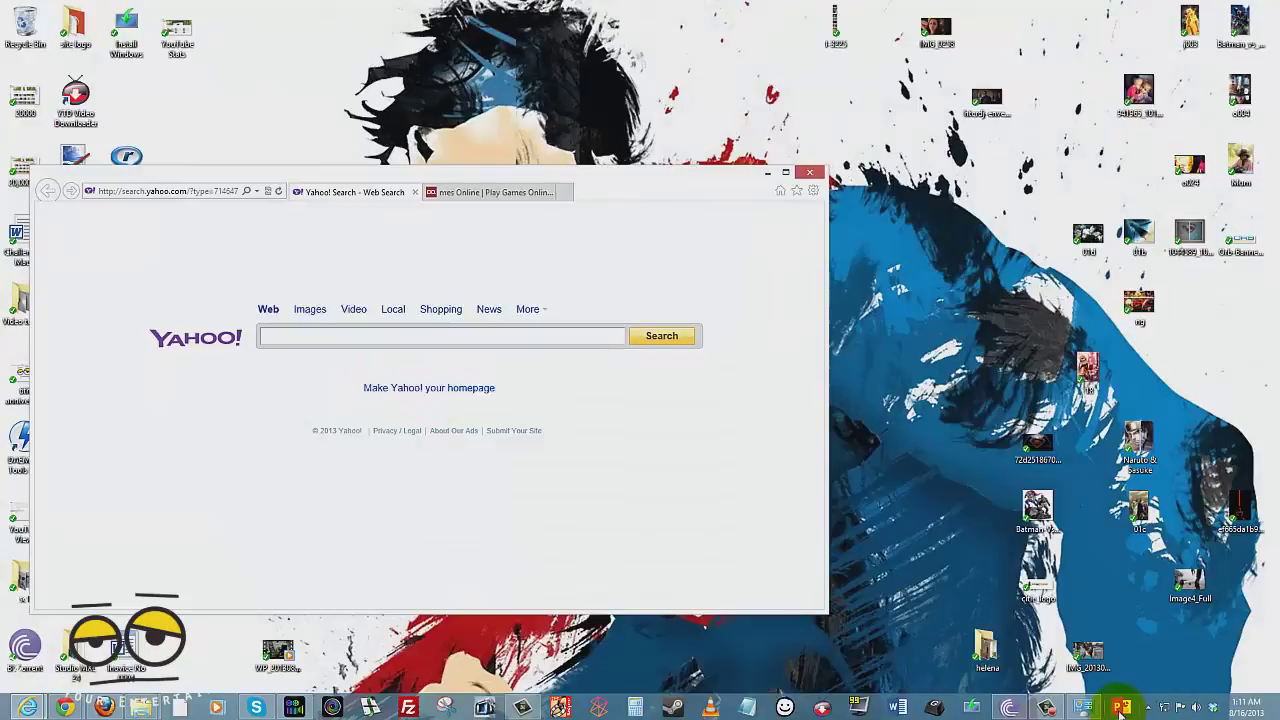
Close the Yahoo Internet Explorer window with all tabs, dismiss the desktop context menu, and open the Settings charm.
click(810, 173)
click(405, 401)
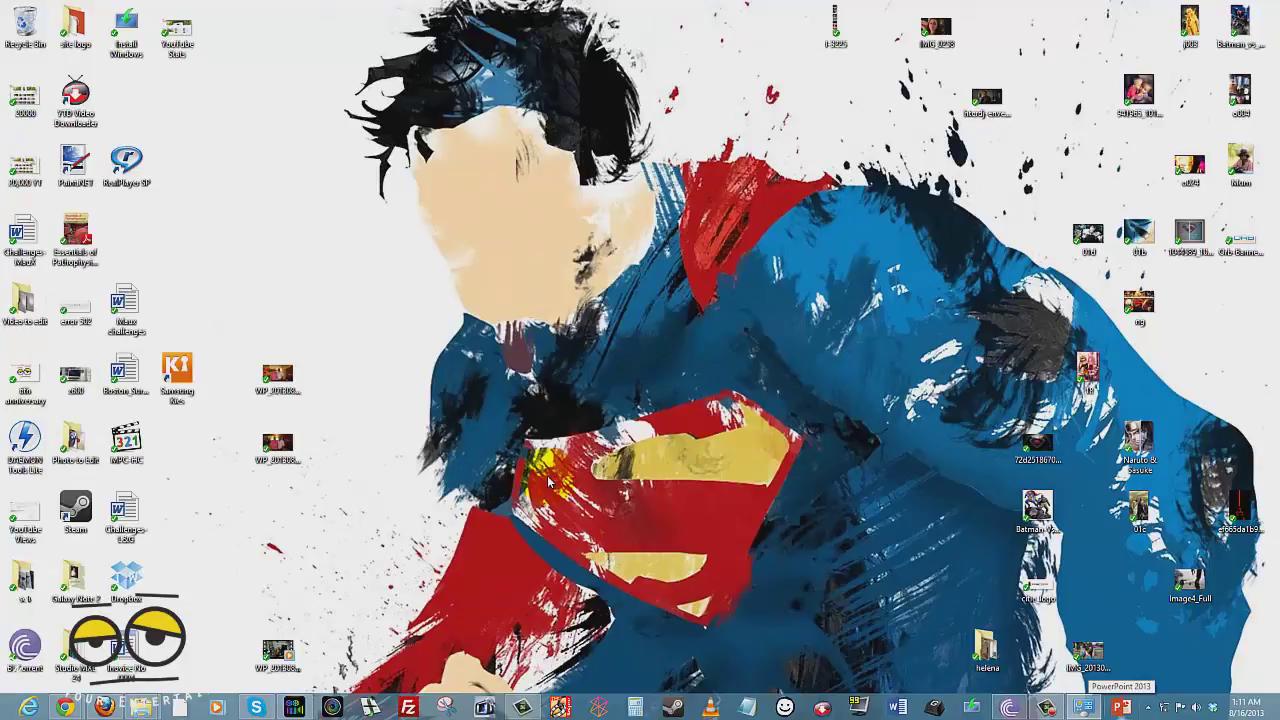
right_click(548, 321)
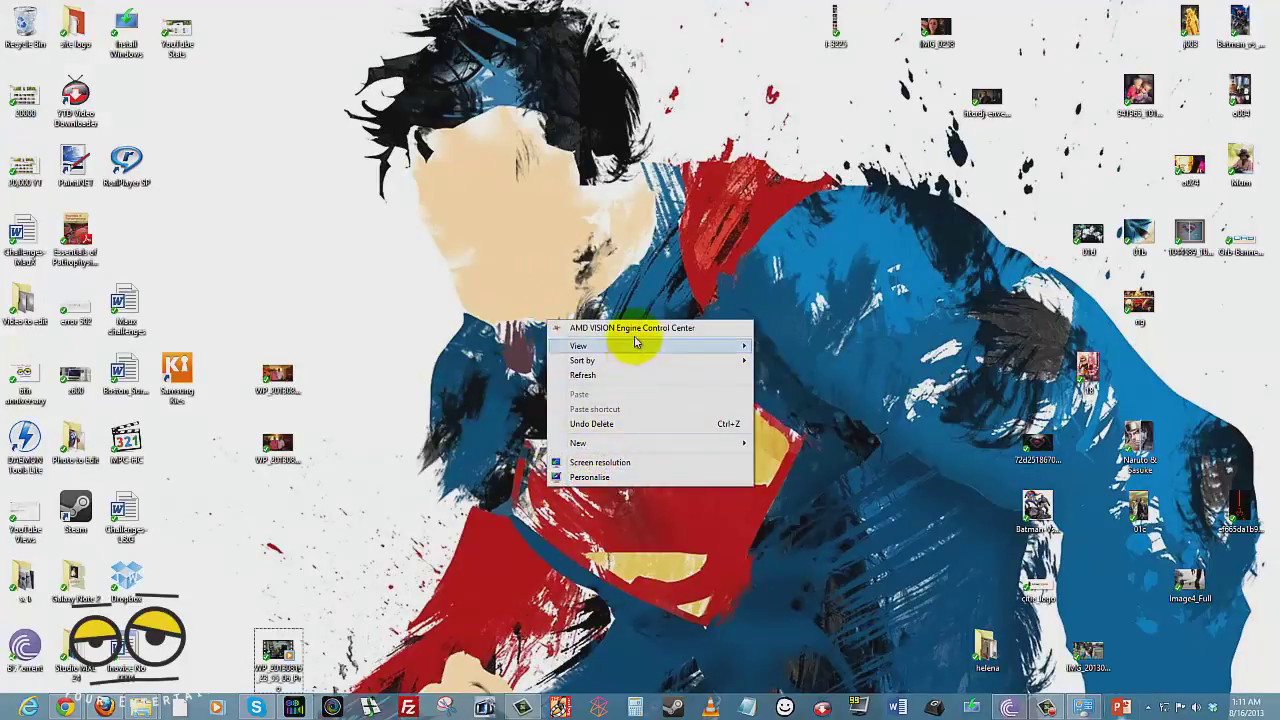
click(544, 223)
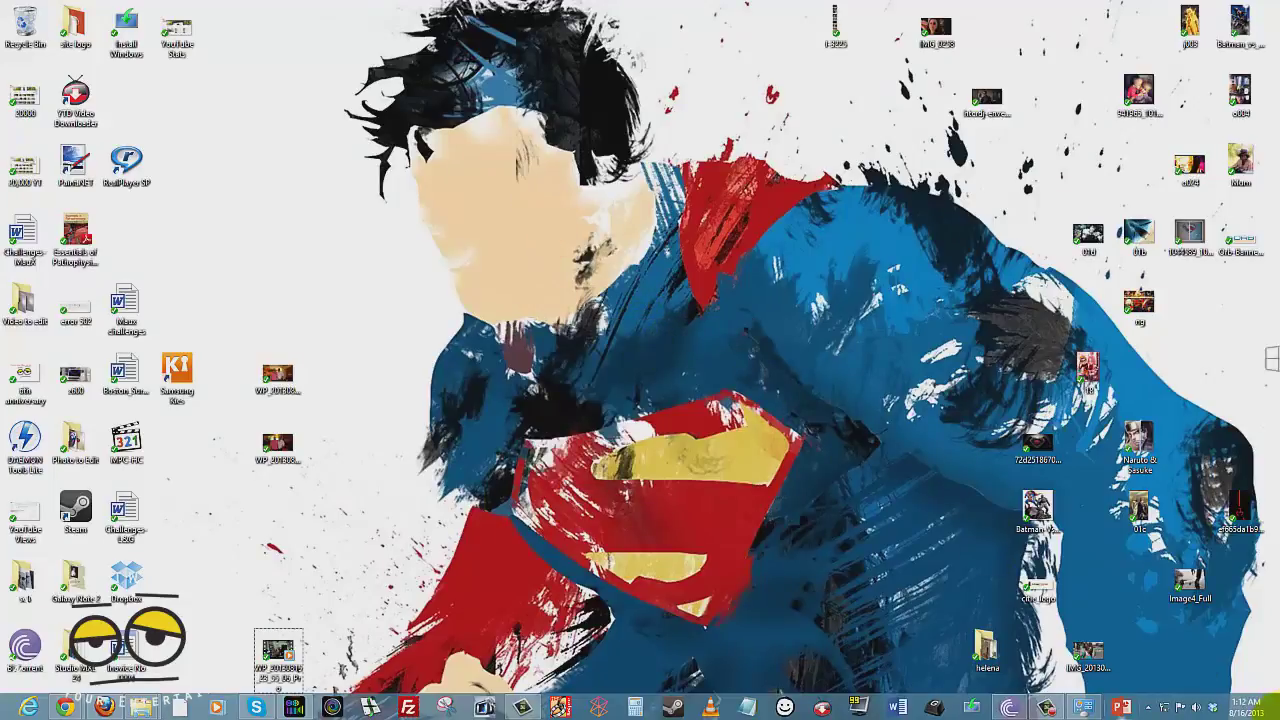
mouse_move(1270, 524)
click(1250, 493)
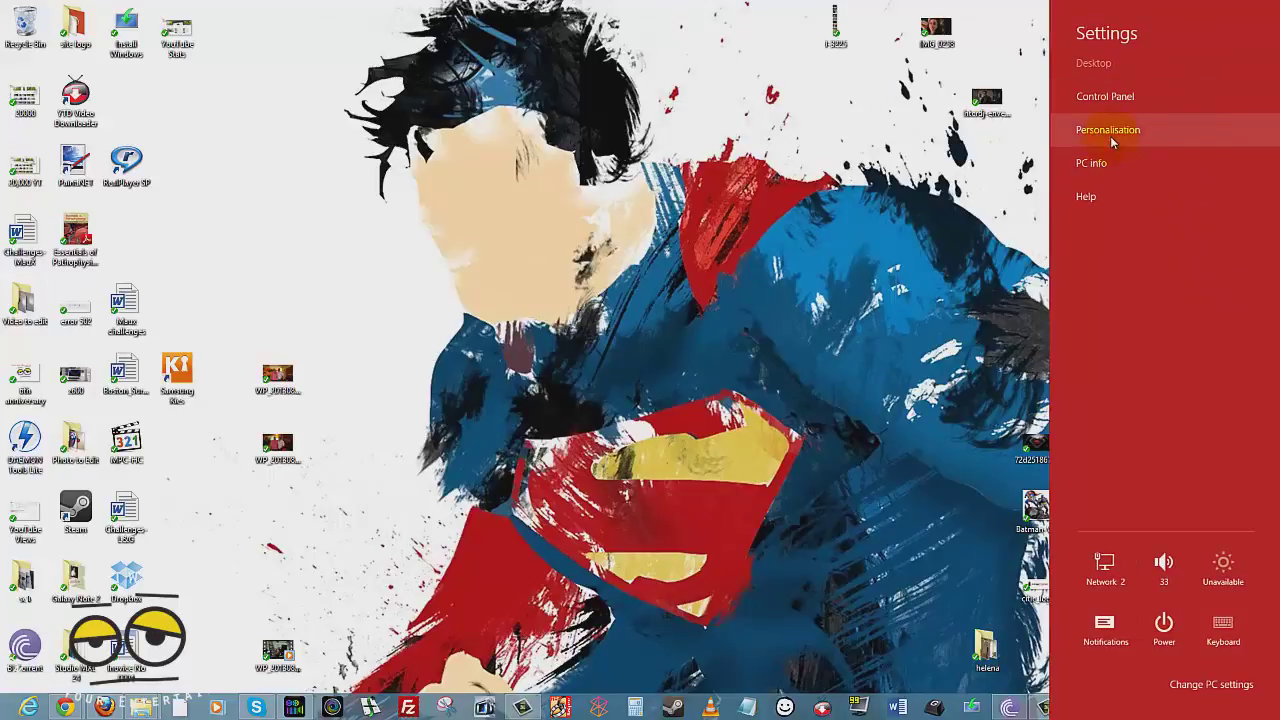
Click an empty area of the desktop to dismiss the Settings pane.
click(857, 220)
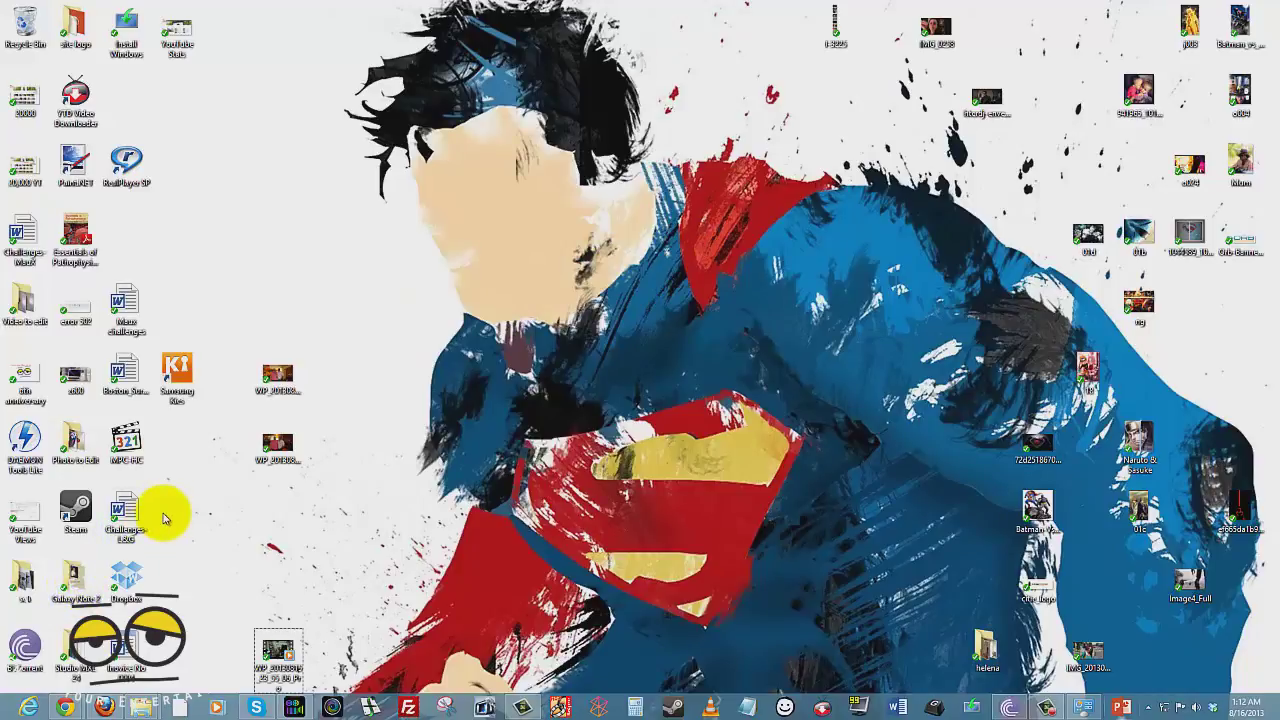
right_click(8, 703)
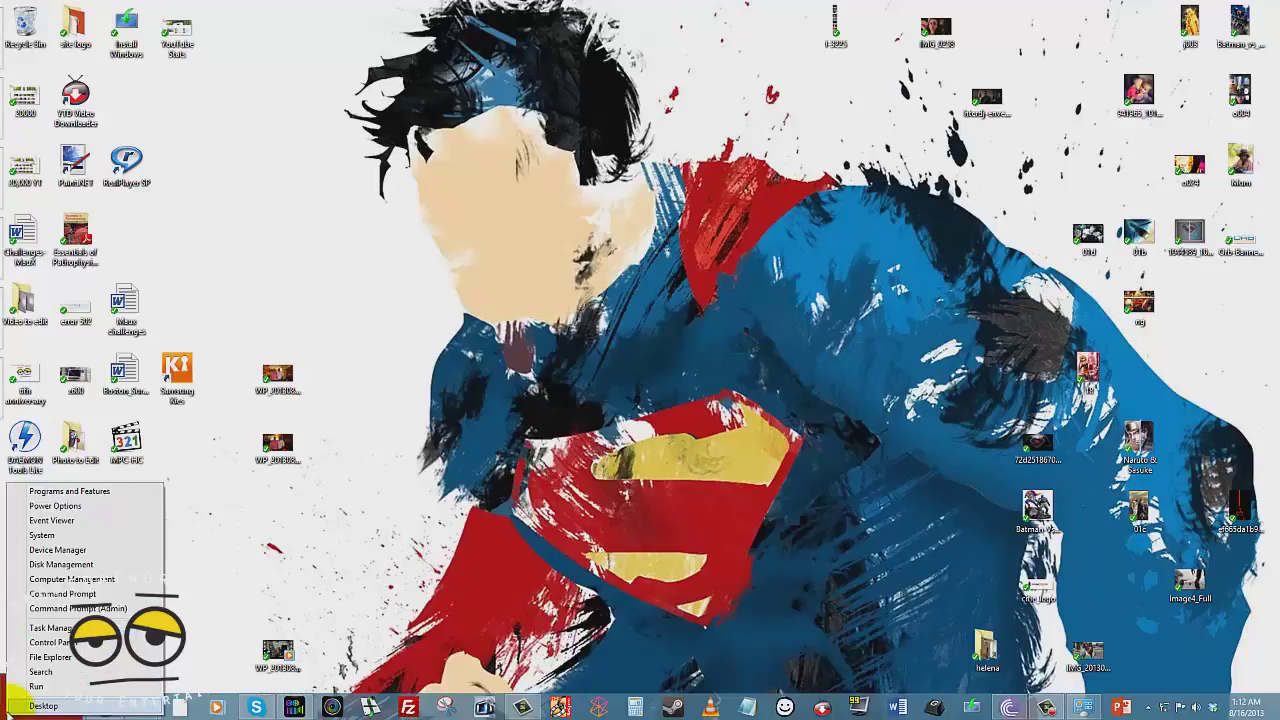
click(300, 533)
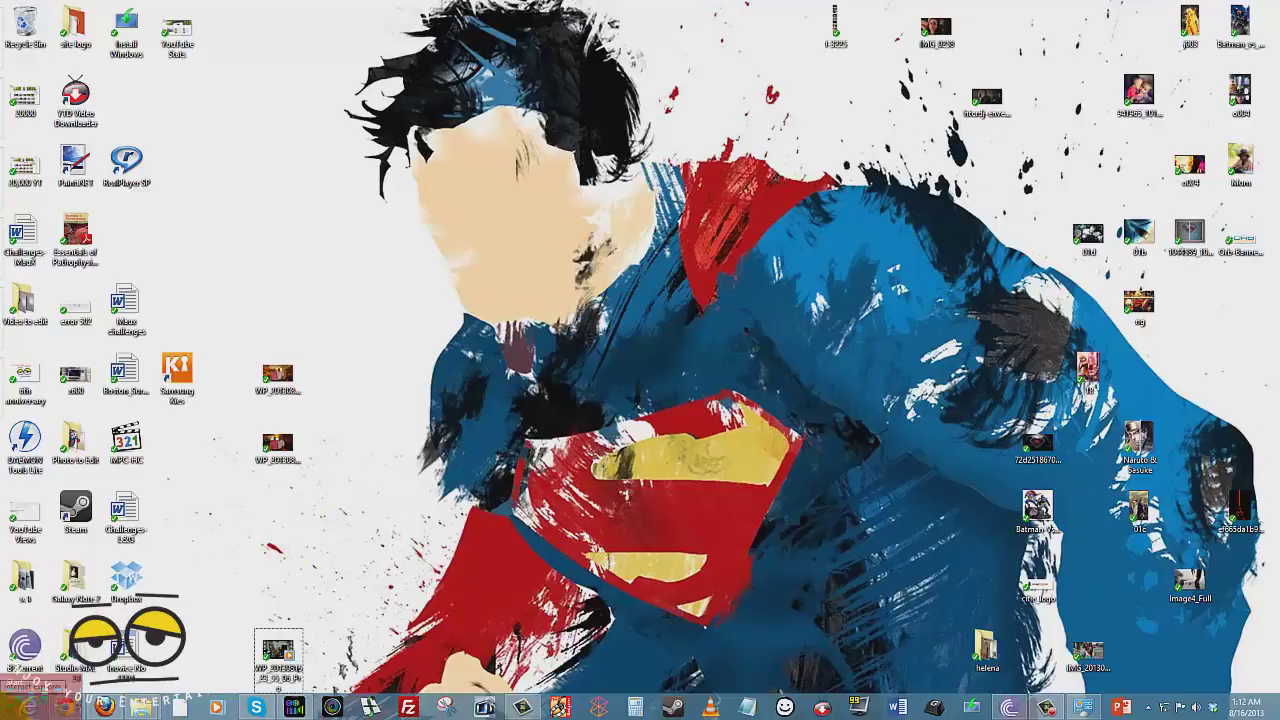
mouse_move(5, 708)
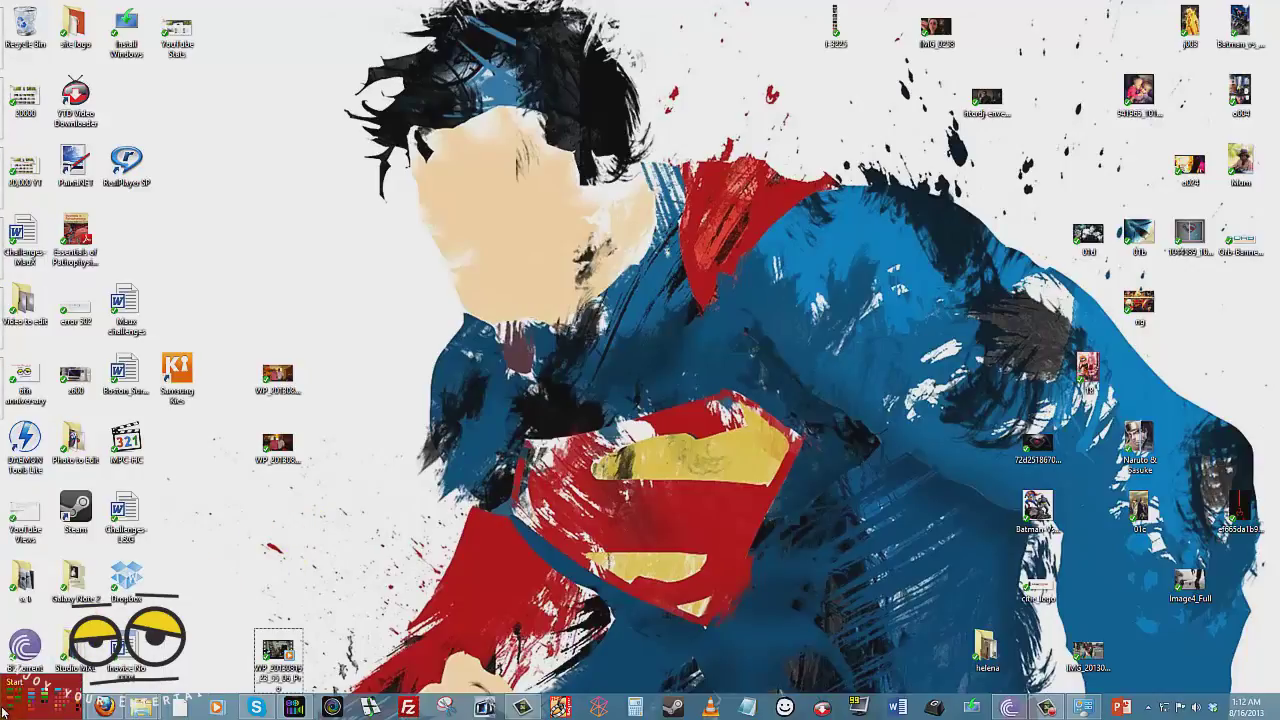
right_click(5, 708)
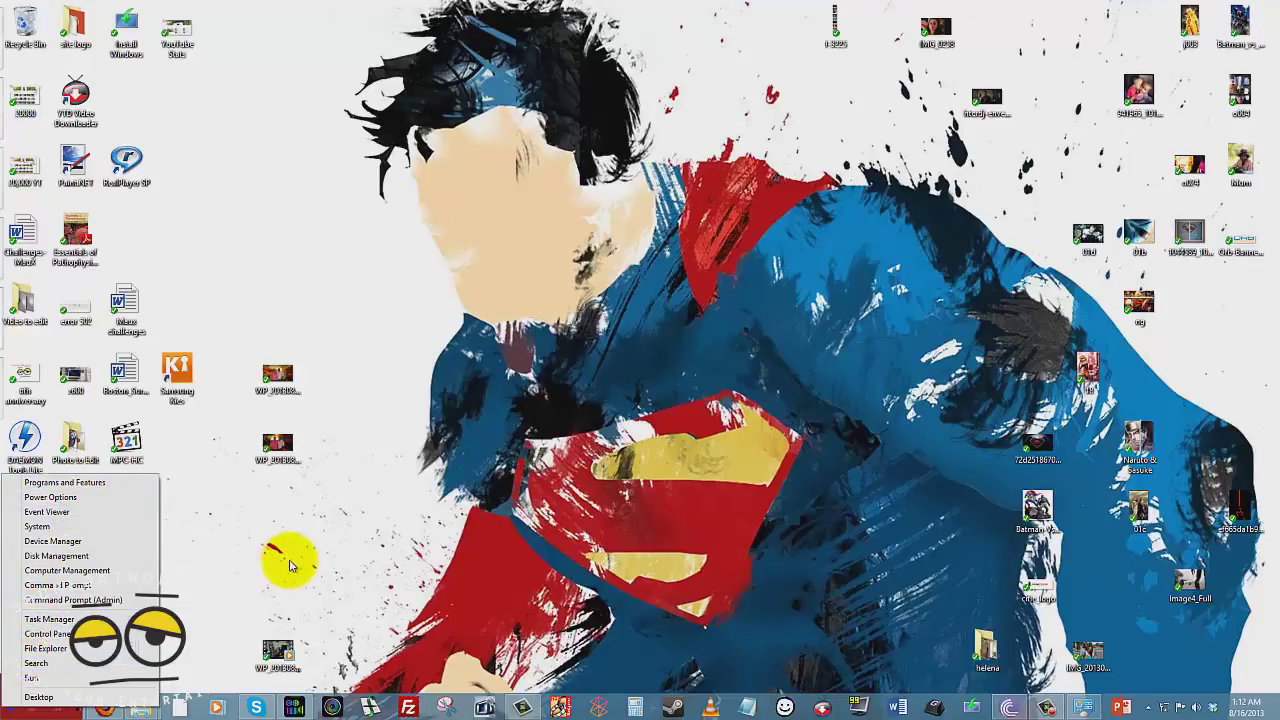
click(231, 605)
mouse_move(2, 717)
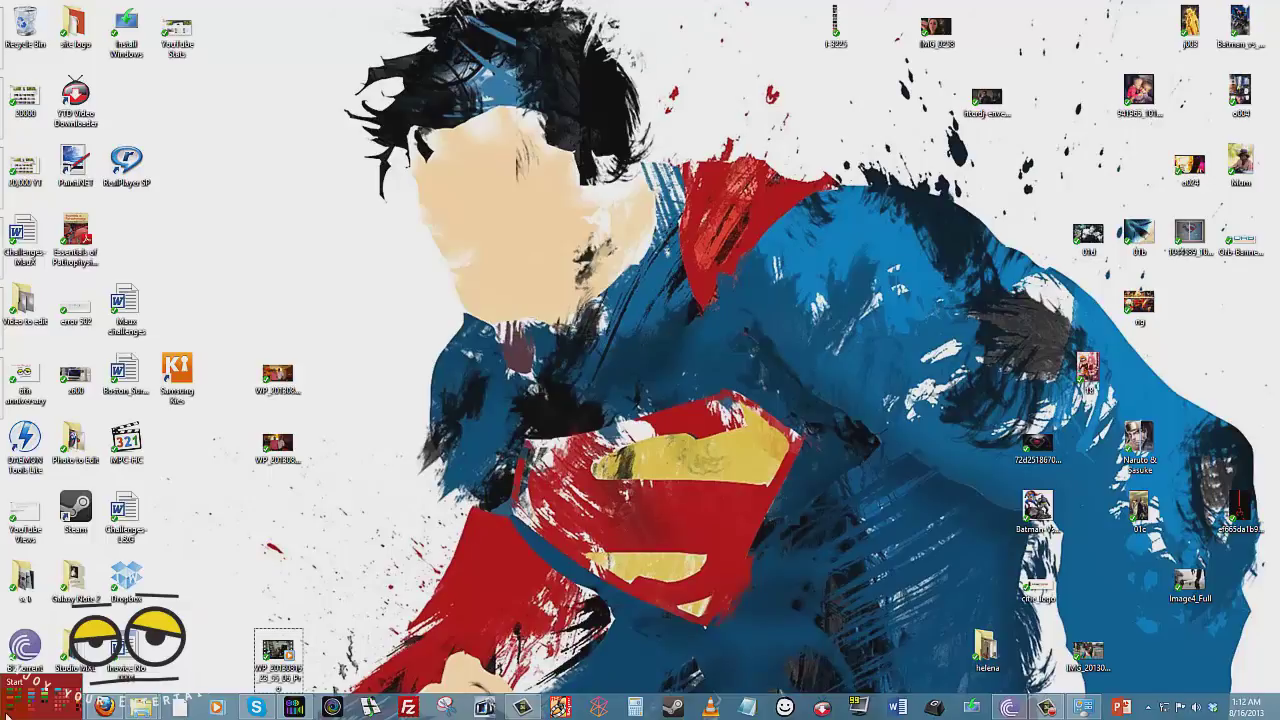
right_click(6, 714)
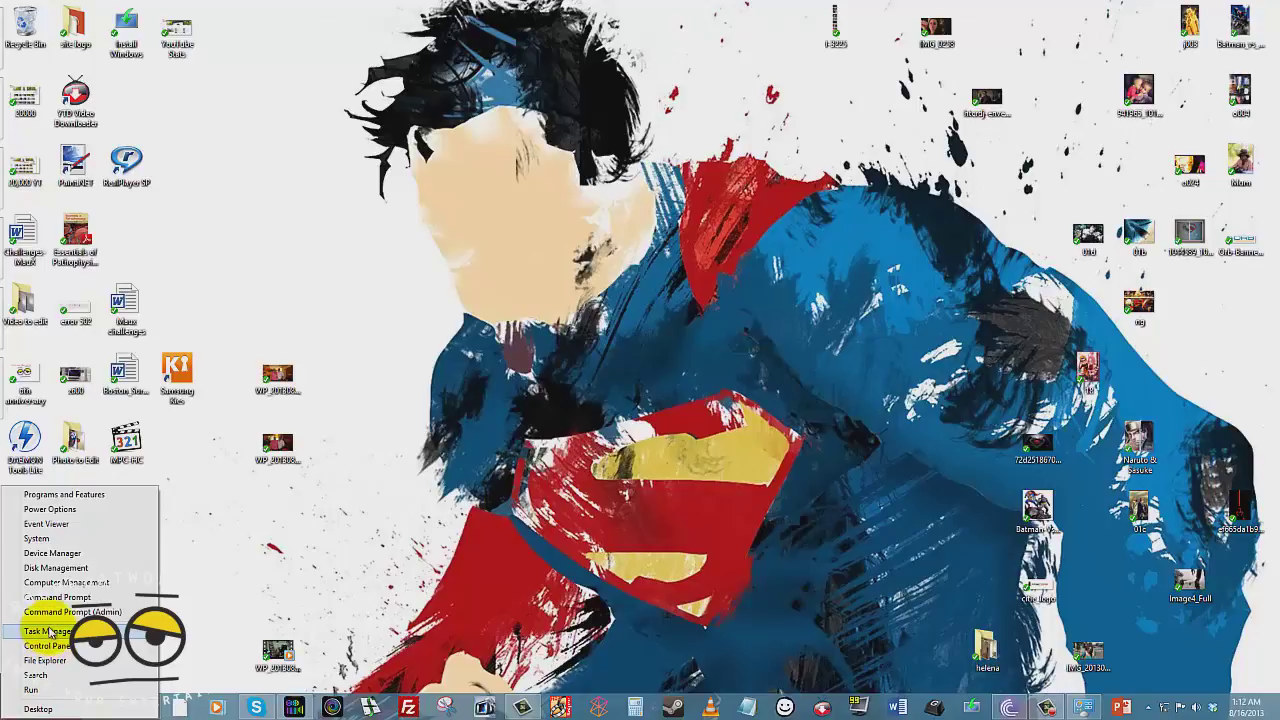
click(457, 518)
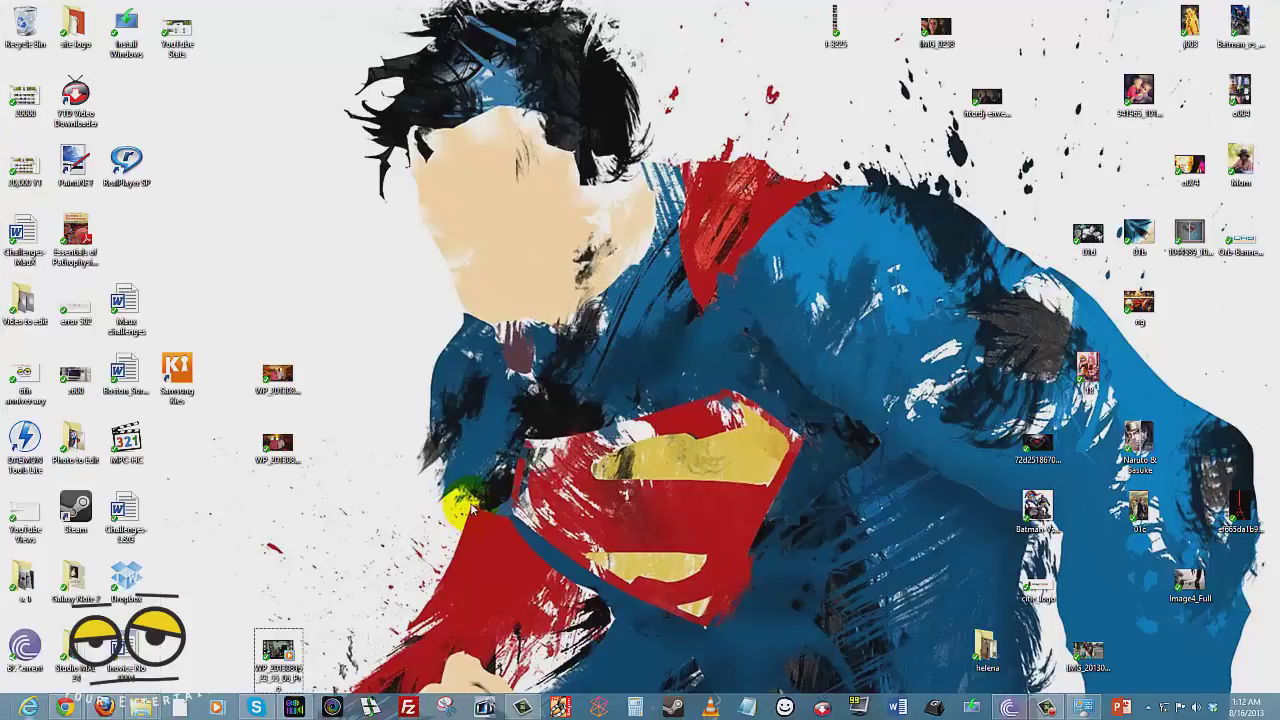